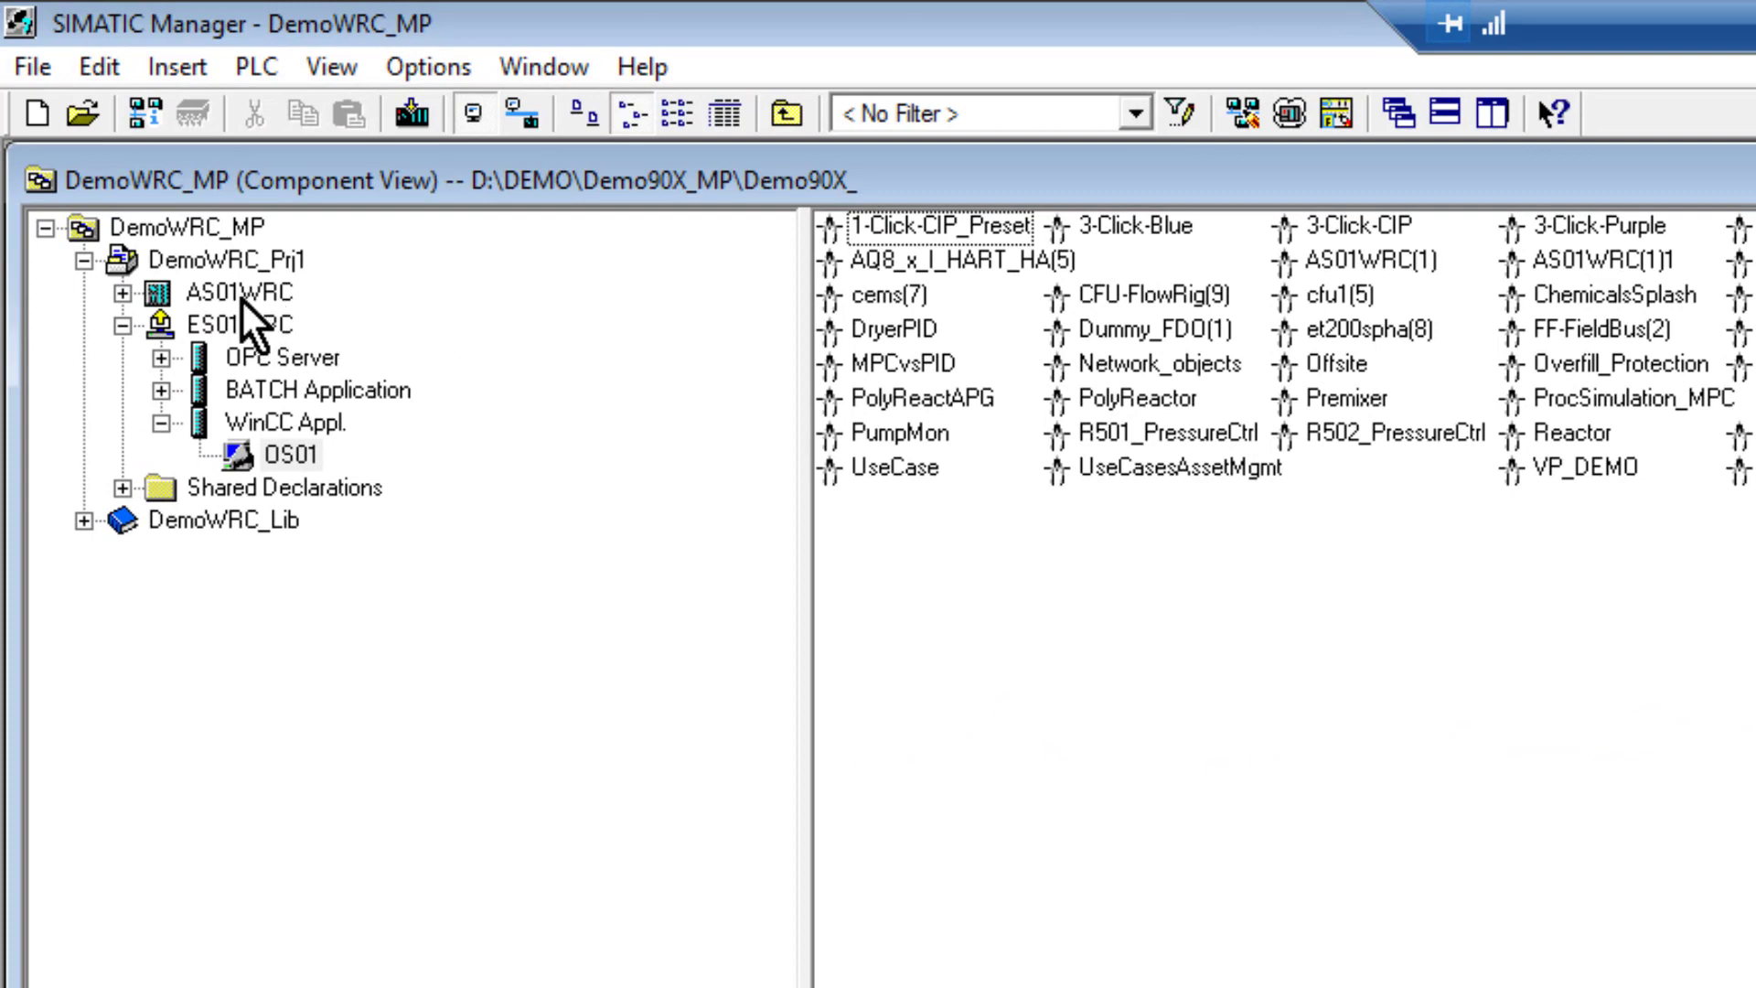
# Open AS01WRC's hardware and show the Sitrans LR200 analog inputs at 532...536 and 574...578.
pyautogui.click(240, 295)
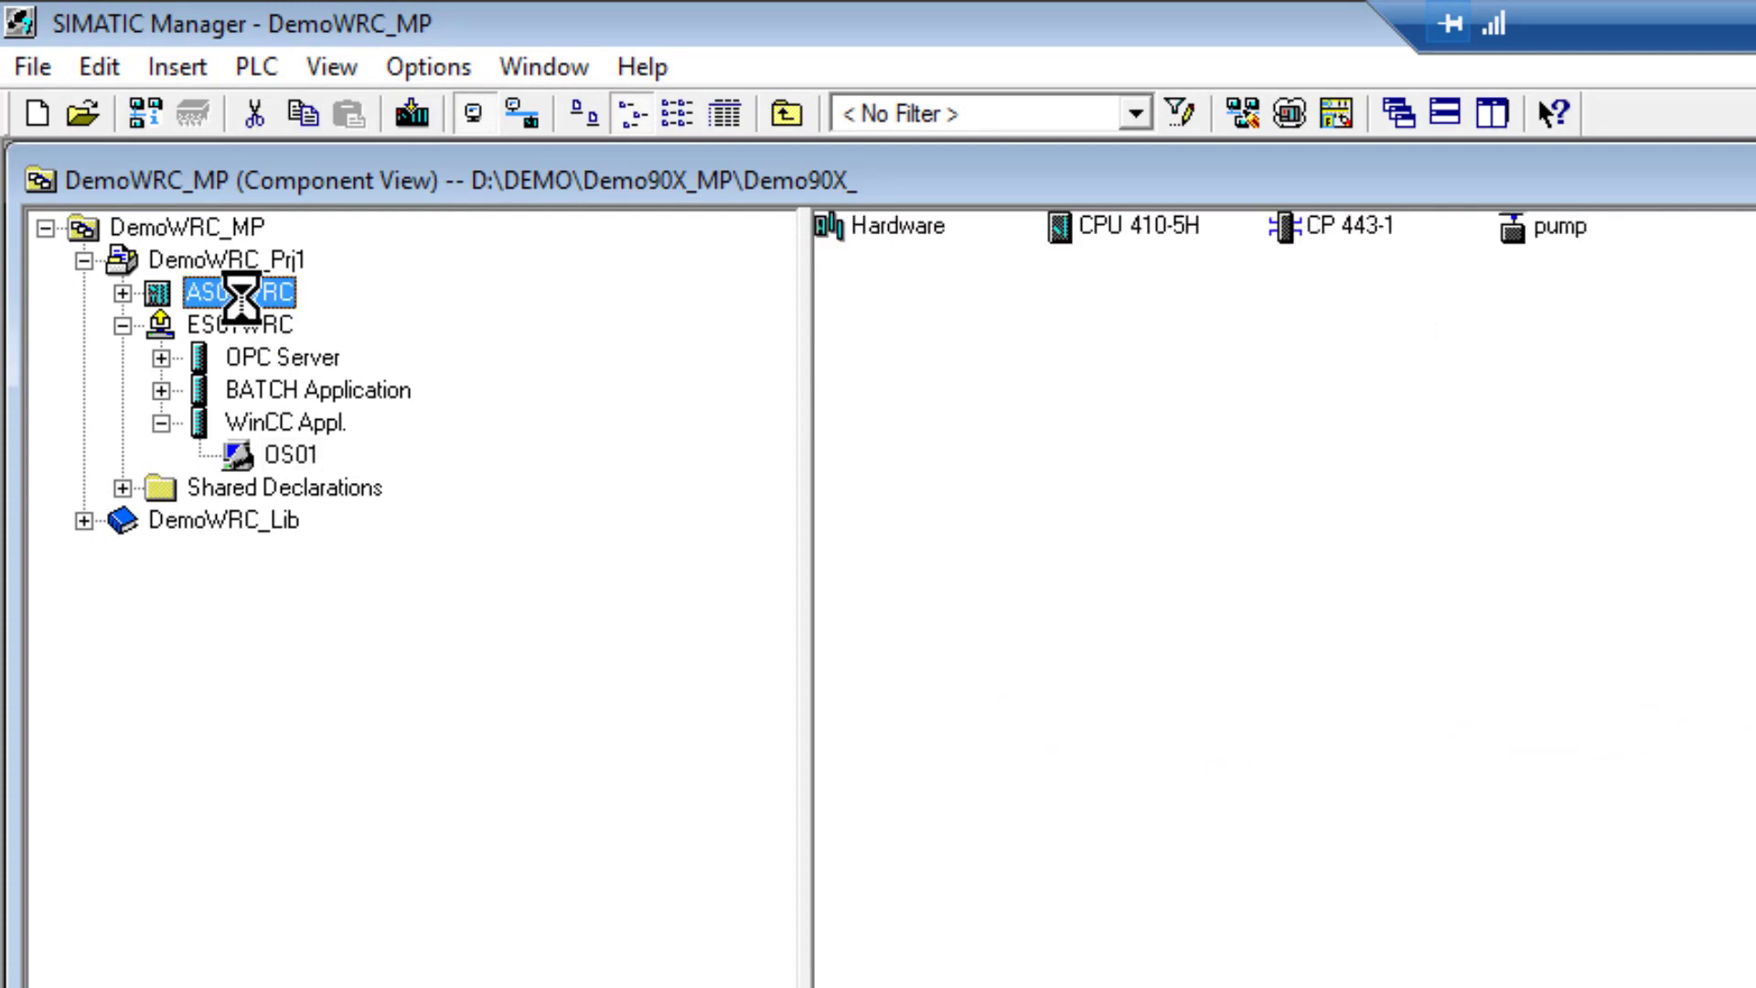
pyautogui.click(904, 231)
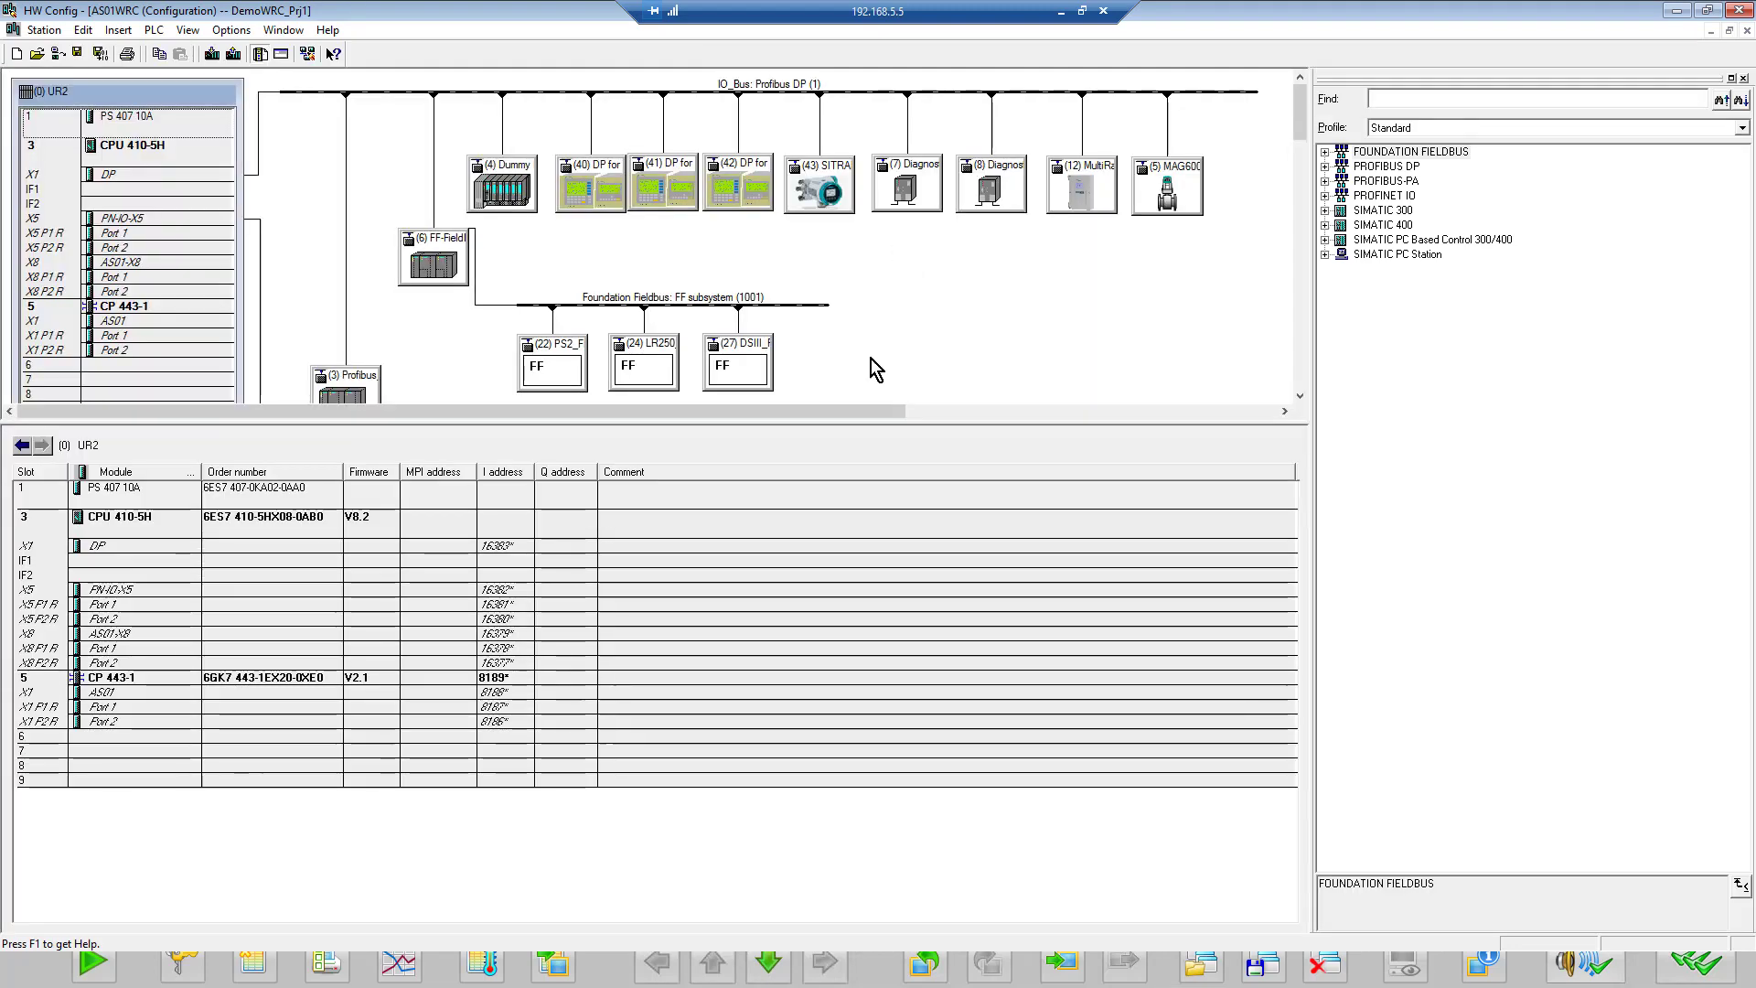
pyautogui.moveTo(854, 421); pyautogui.dragTo(853, 692)
pyautogui.scroll(-3, 1290, 229)
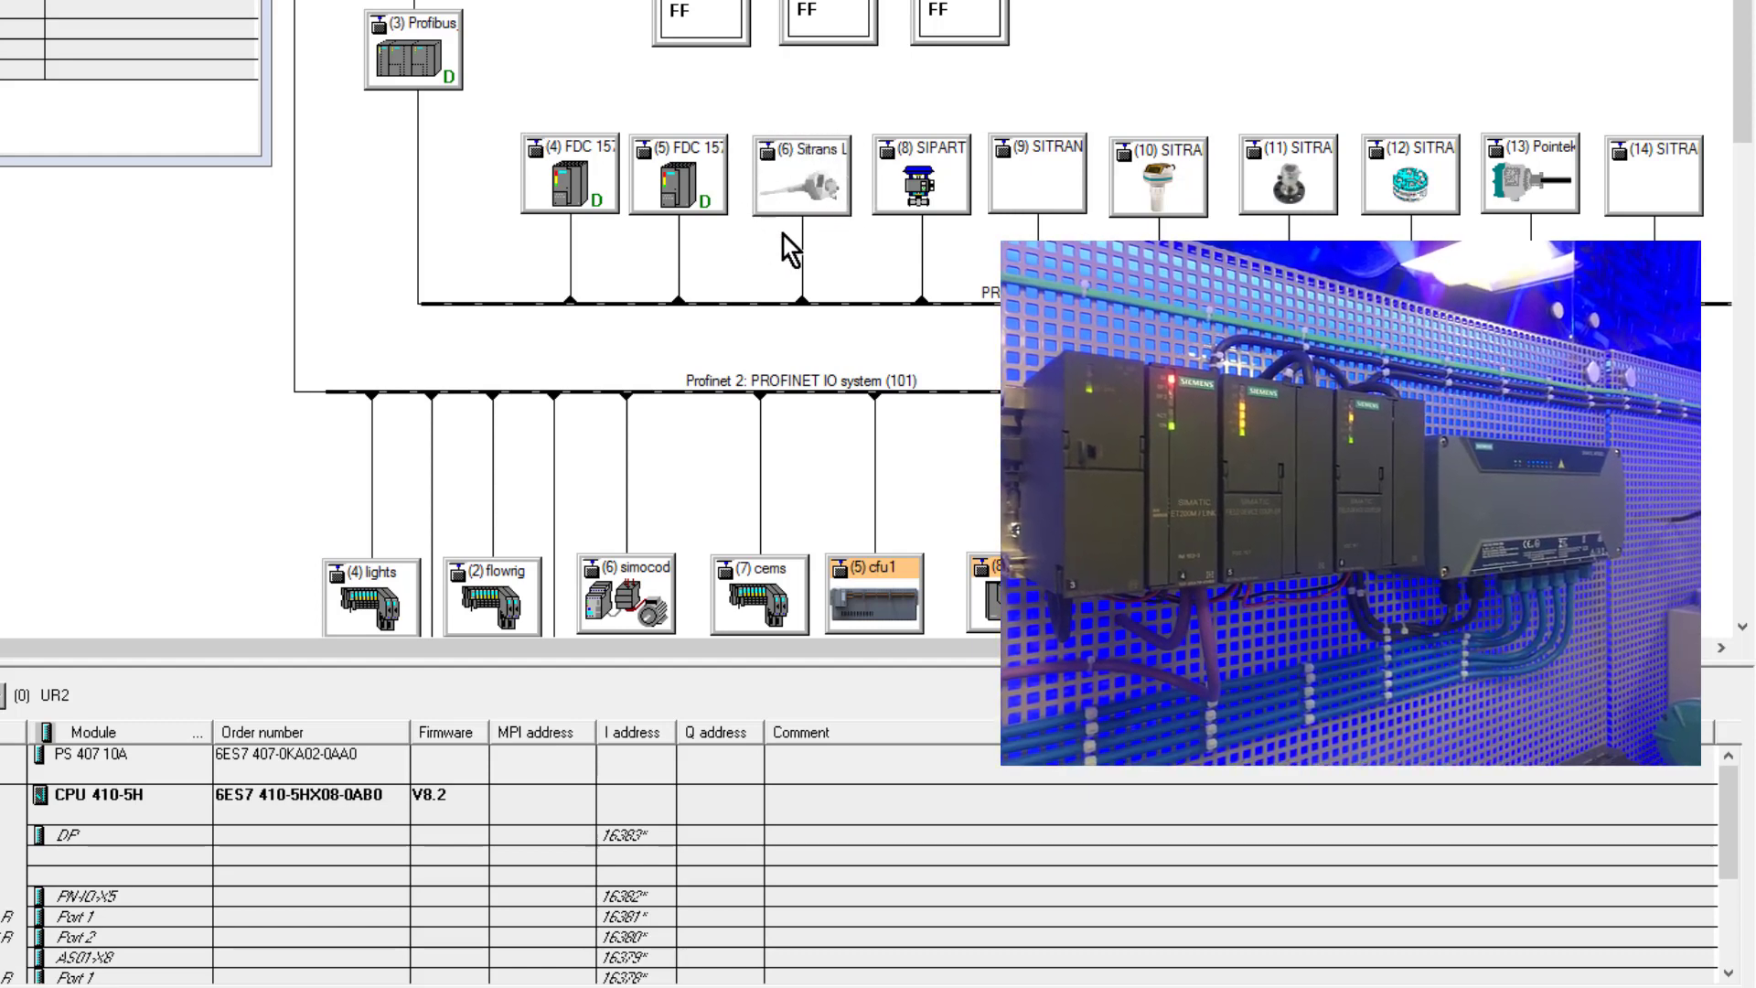
pyautogui.click(789, 151)
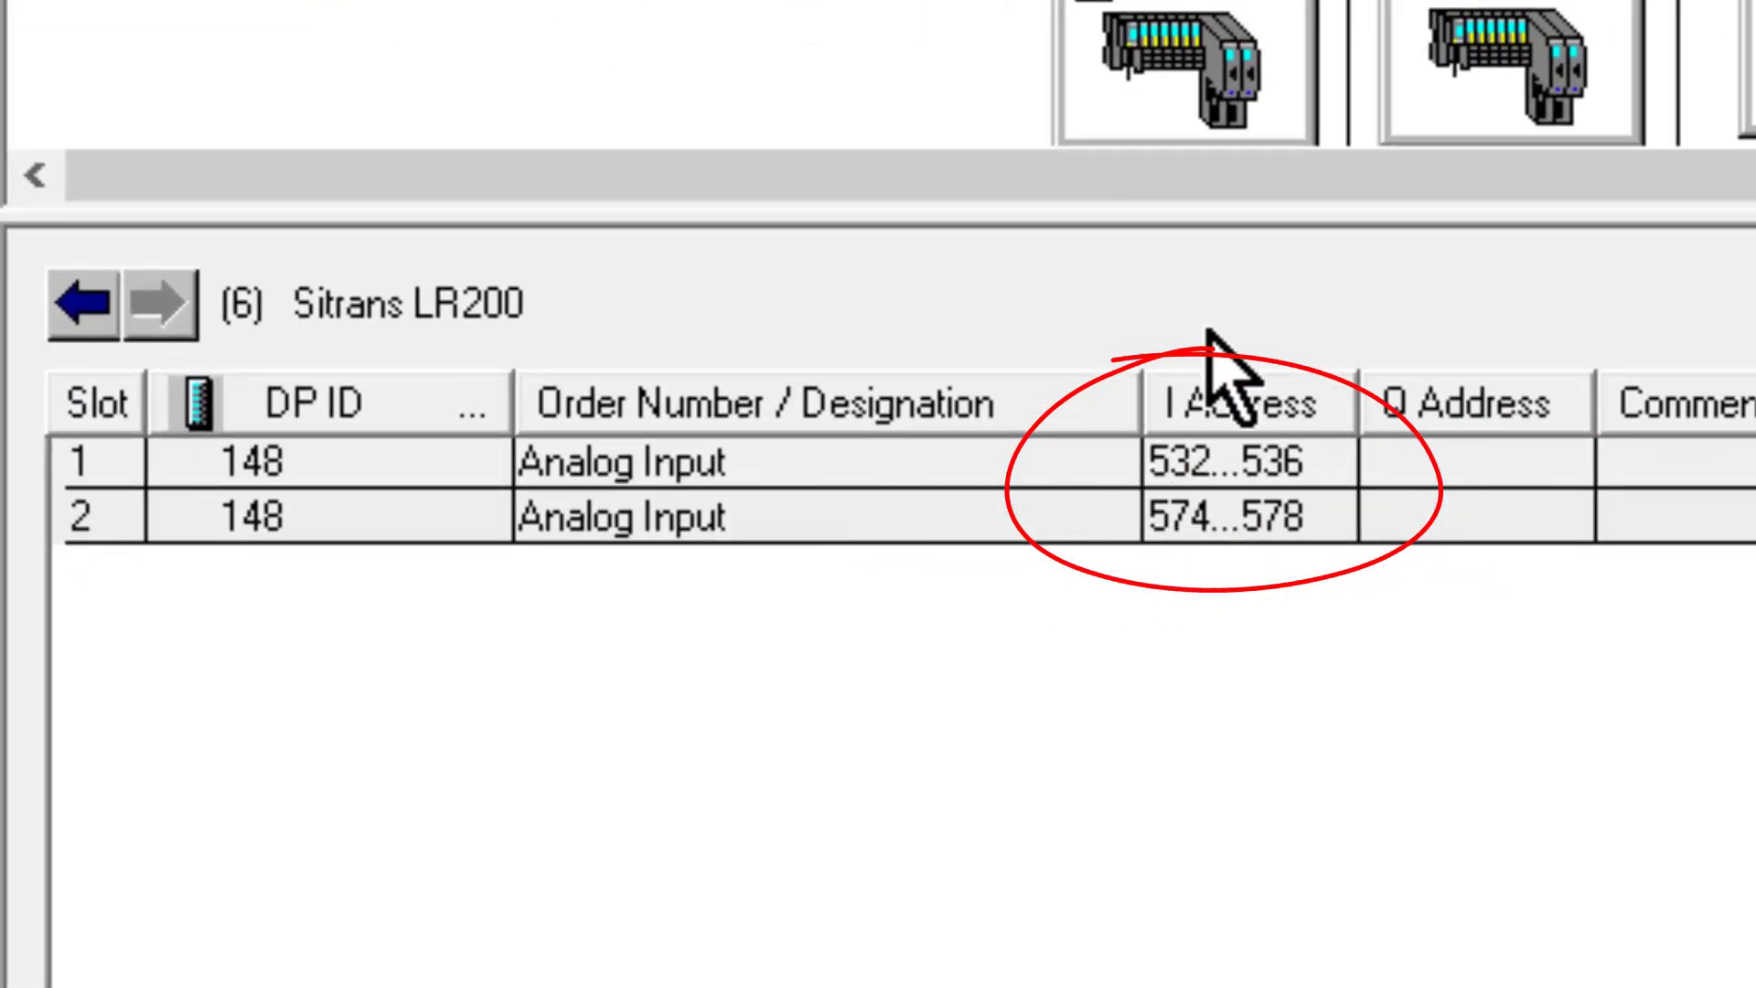
pyautogui.click(1089, 483)
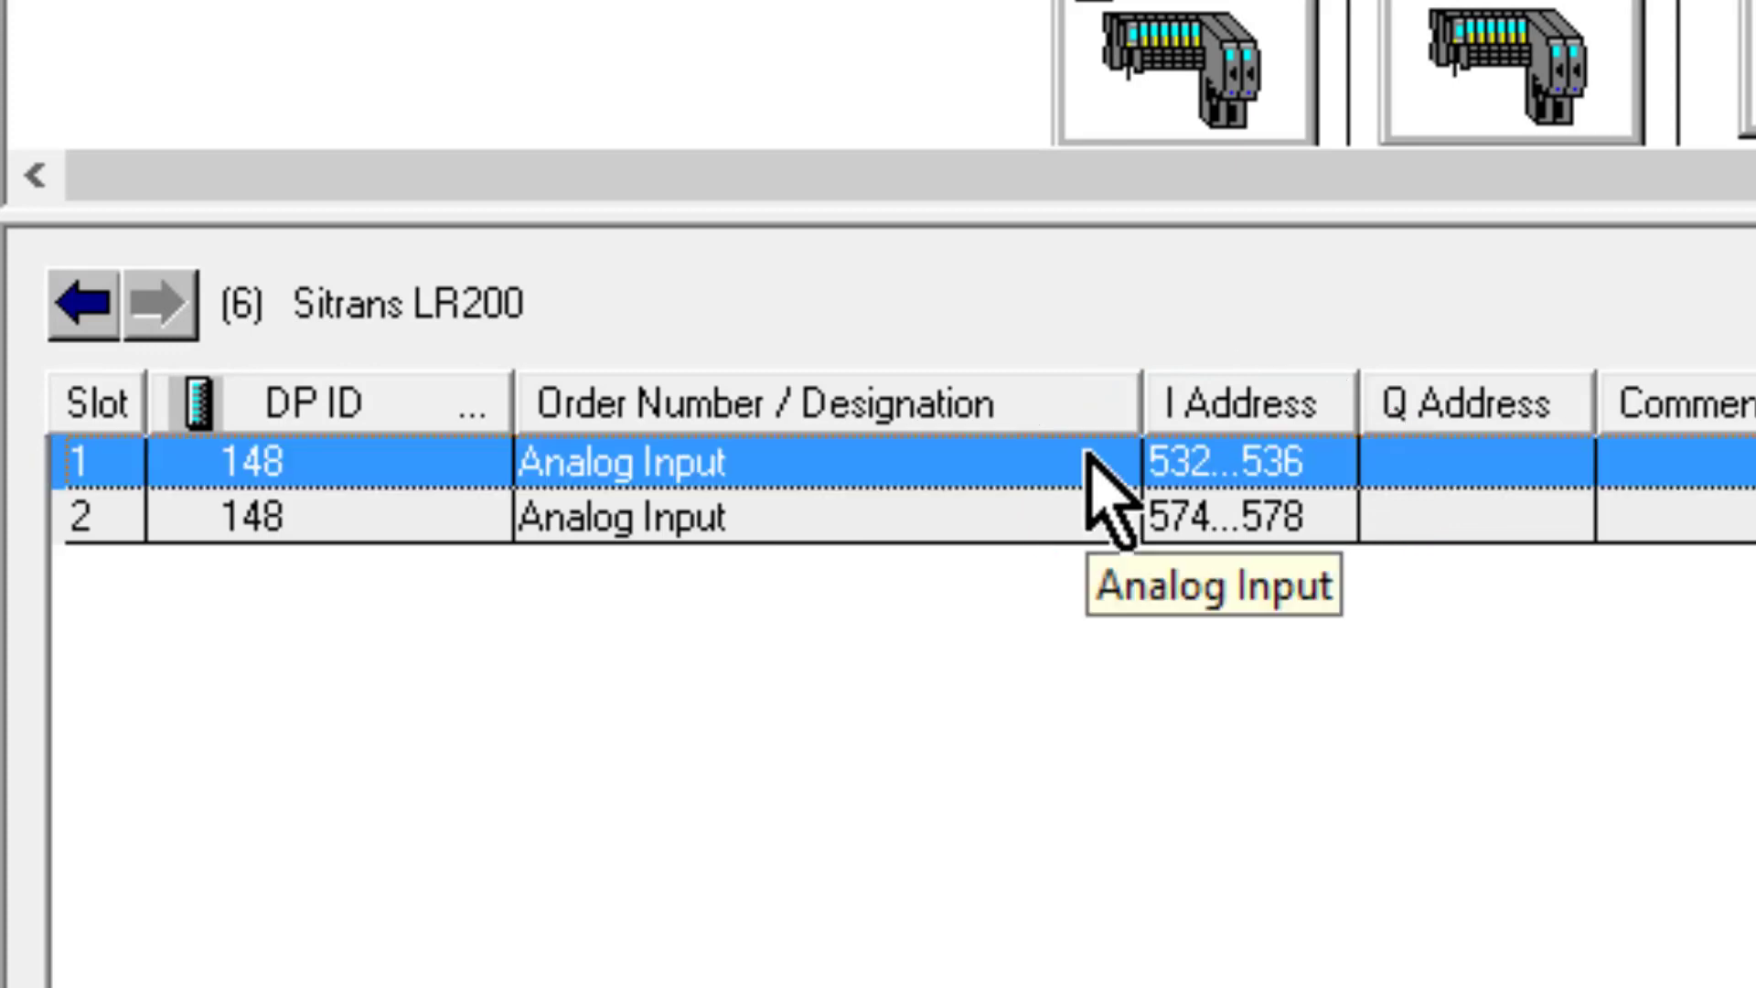
# Check the first analog input's symbol, LR200_OUT, in Edit Symbols.
pyautogui.rightClick(1089, 483)
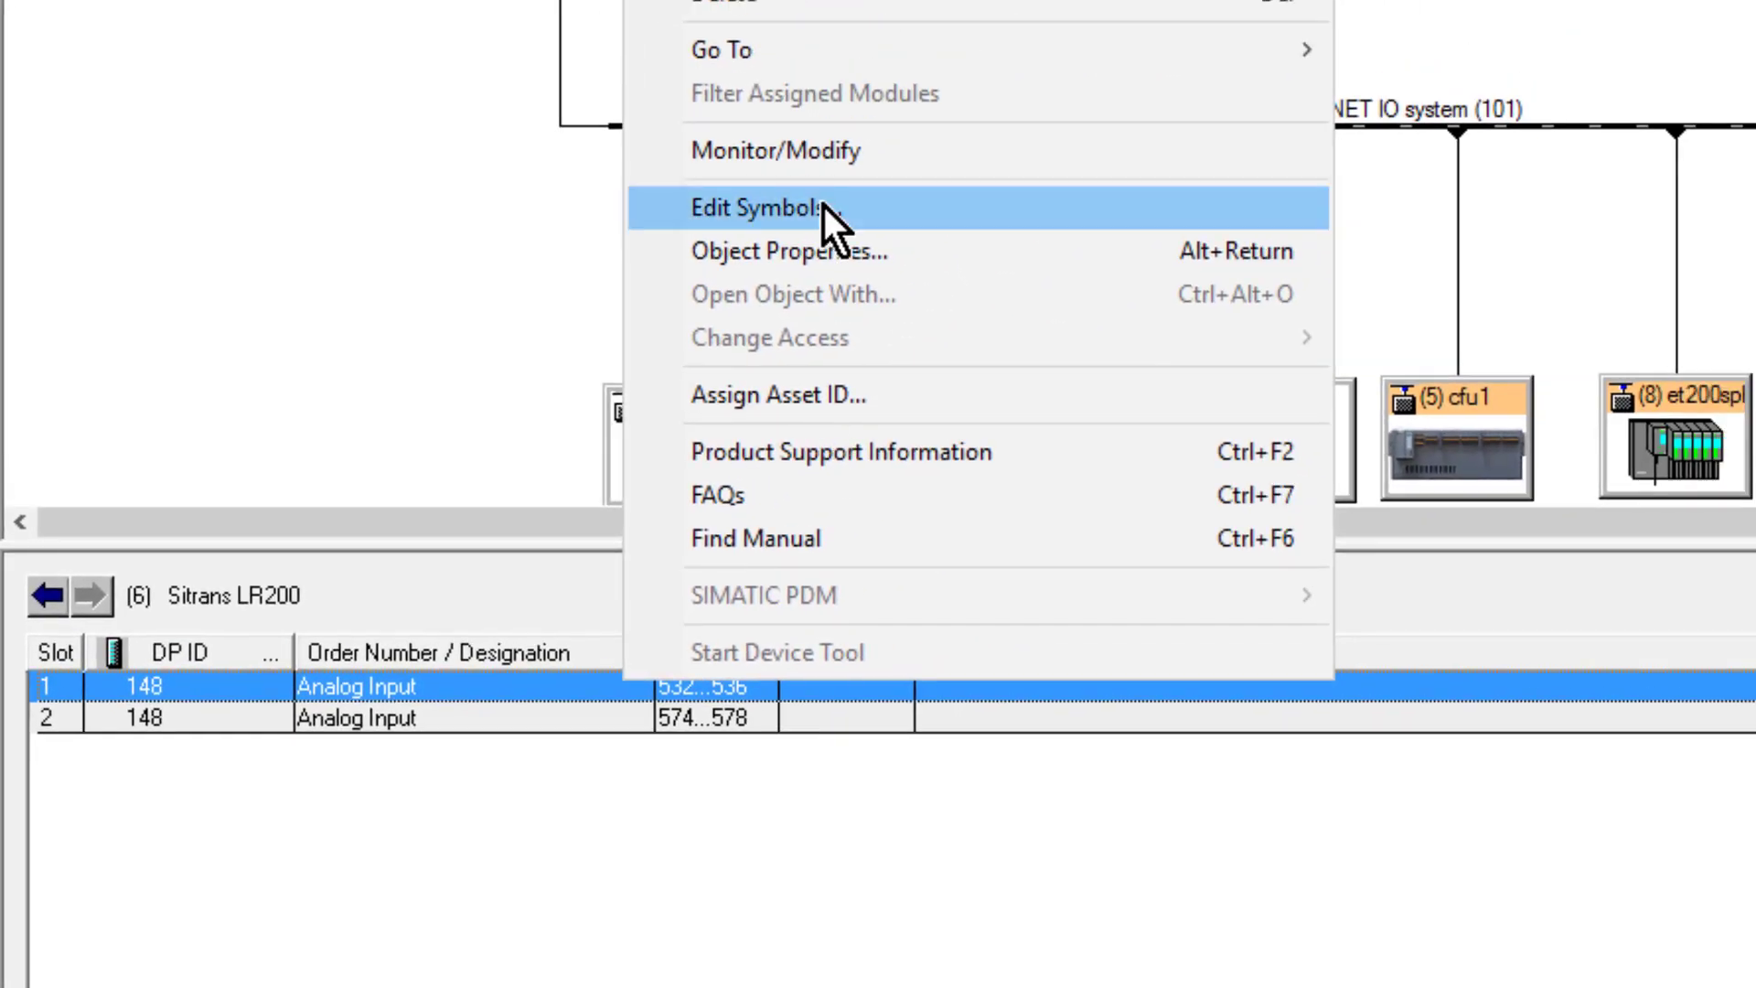
pyautogui.click(823, 198)
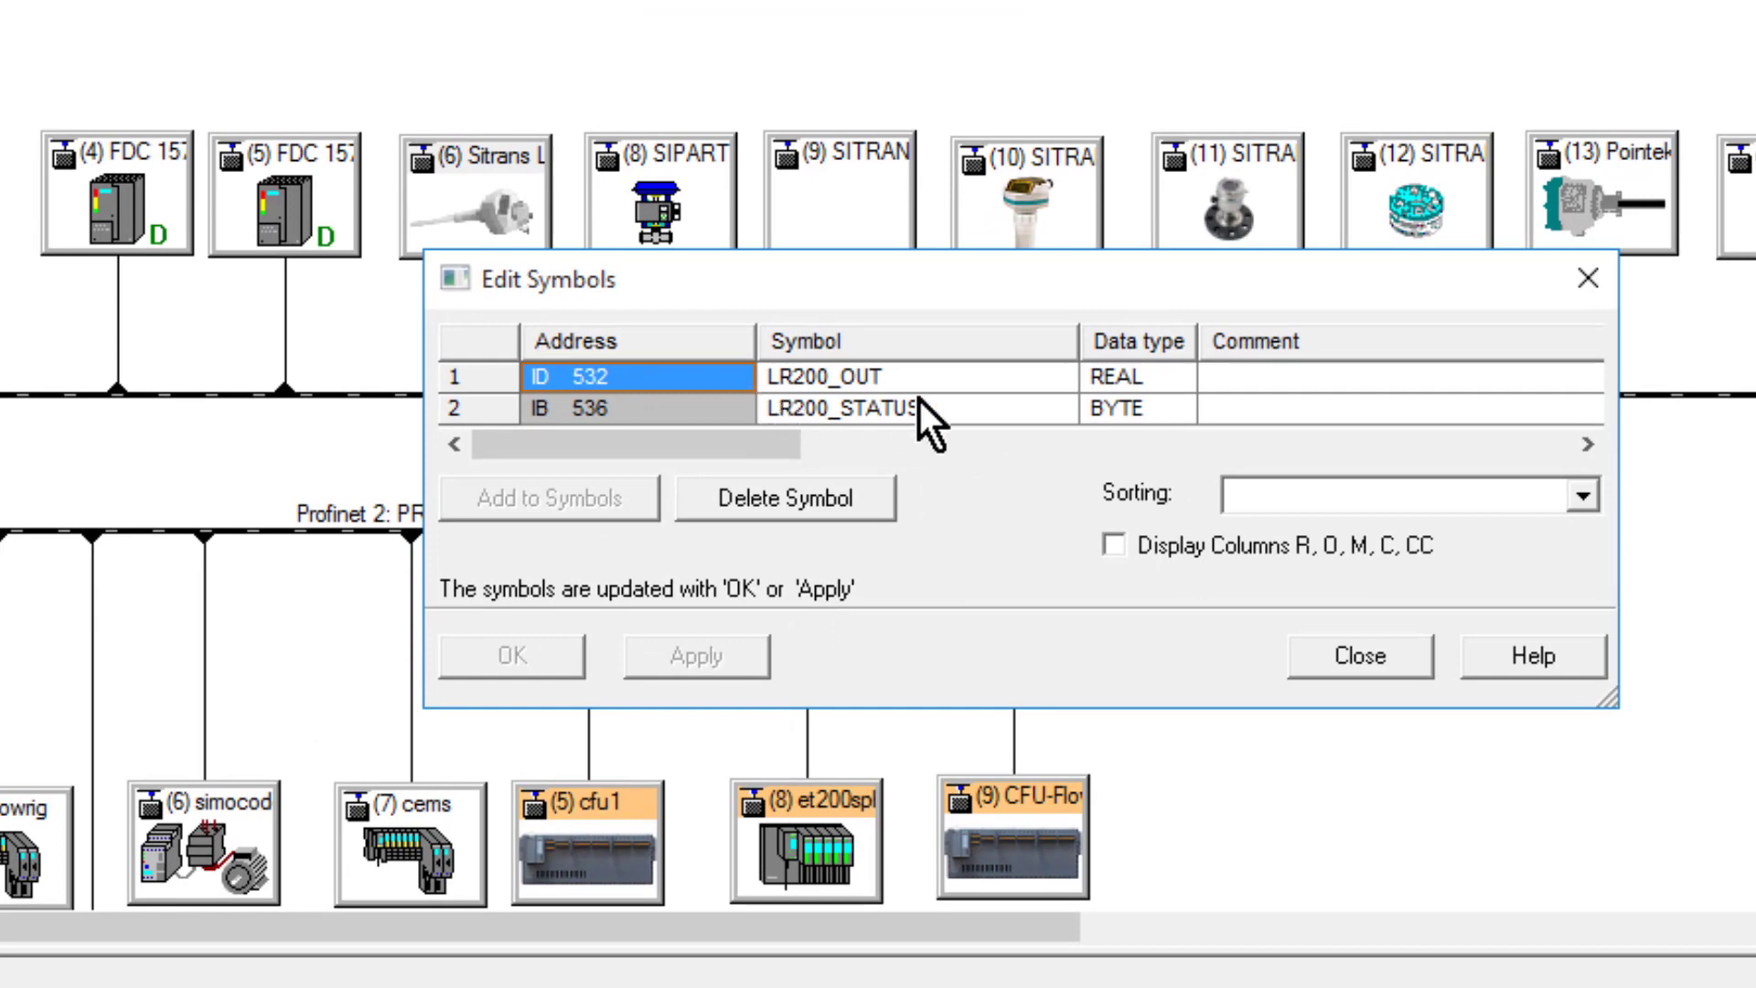
pyautogui.click(1422, 662)
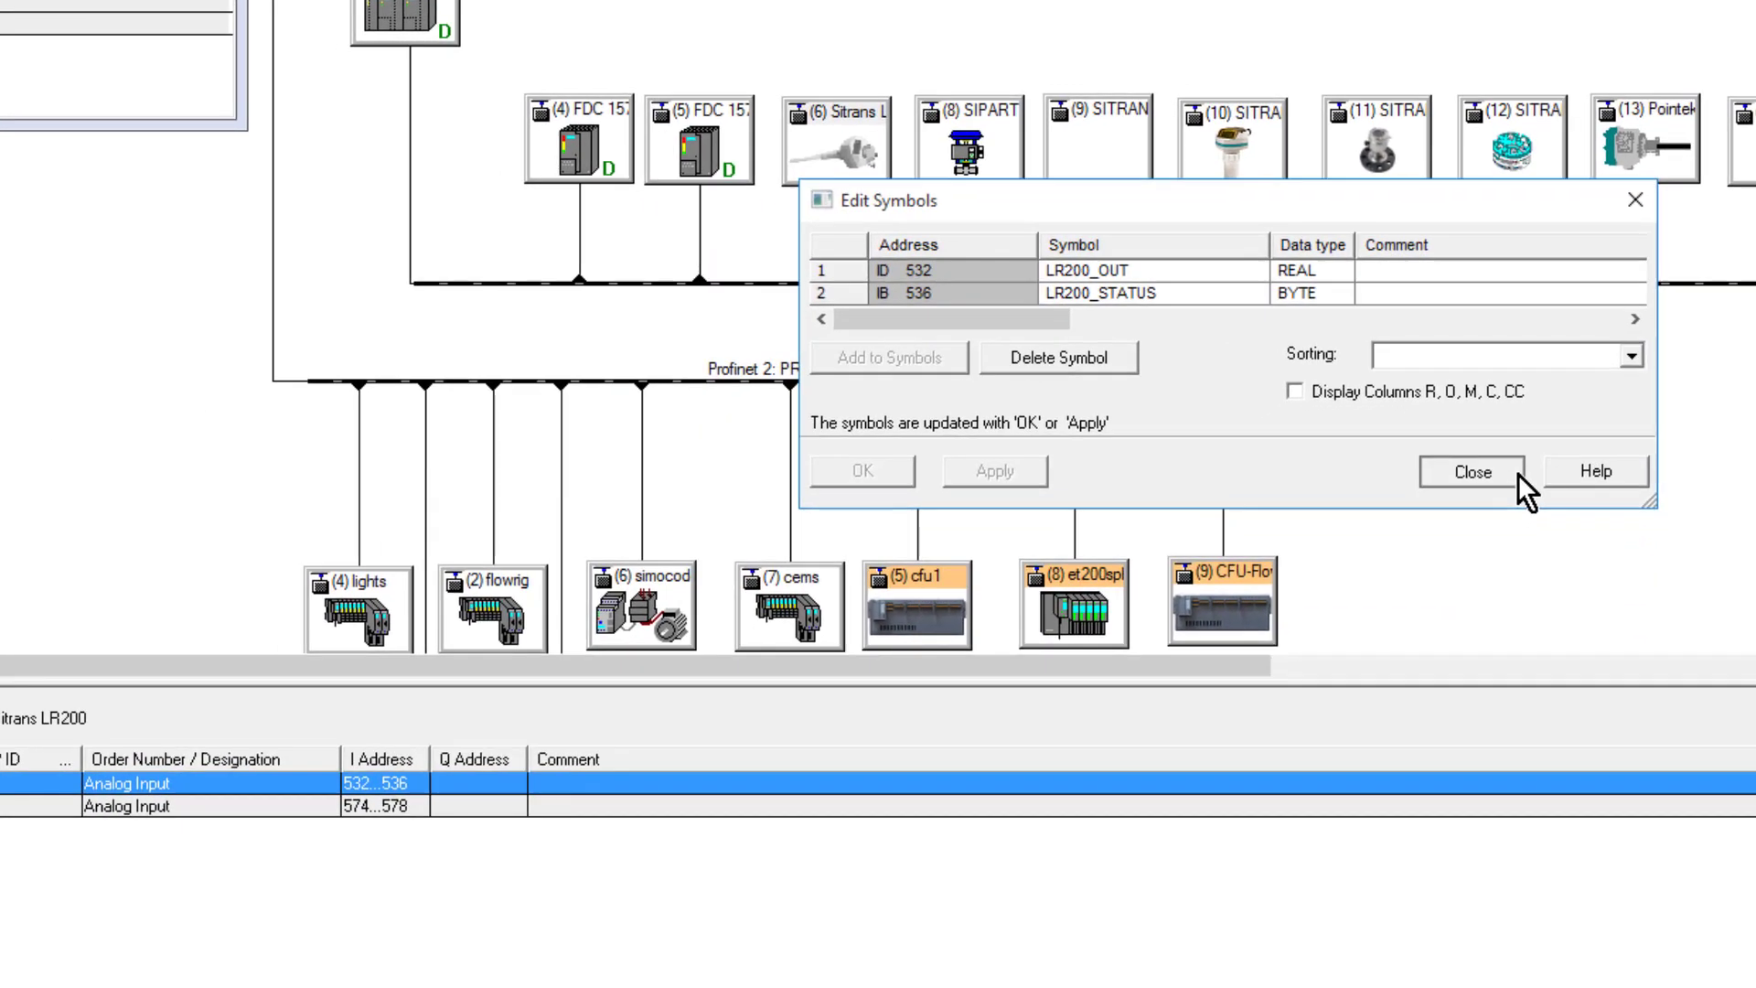
pyautogui.click(1462, 475)
# Check the second analog input's symbol, LR200_Level, then close the symbol list.
pyautogui.rightClick(355, 803)
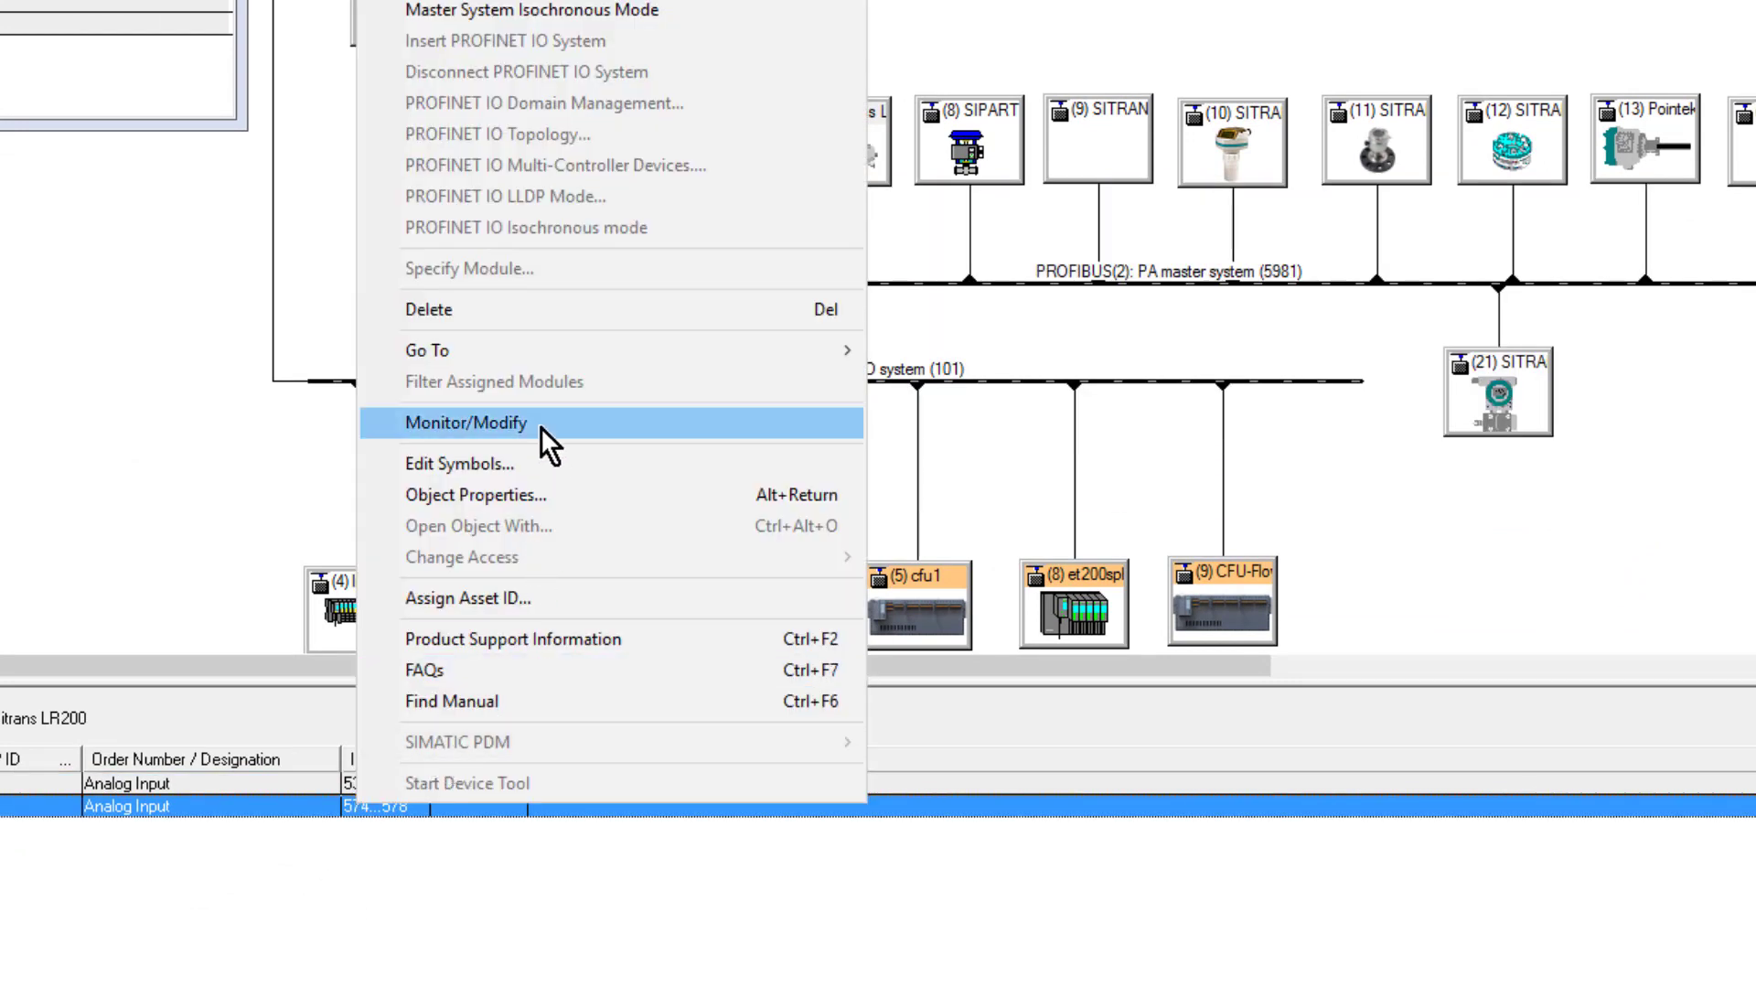
pyautogui.click(494, 465)
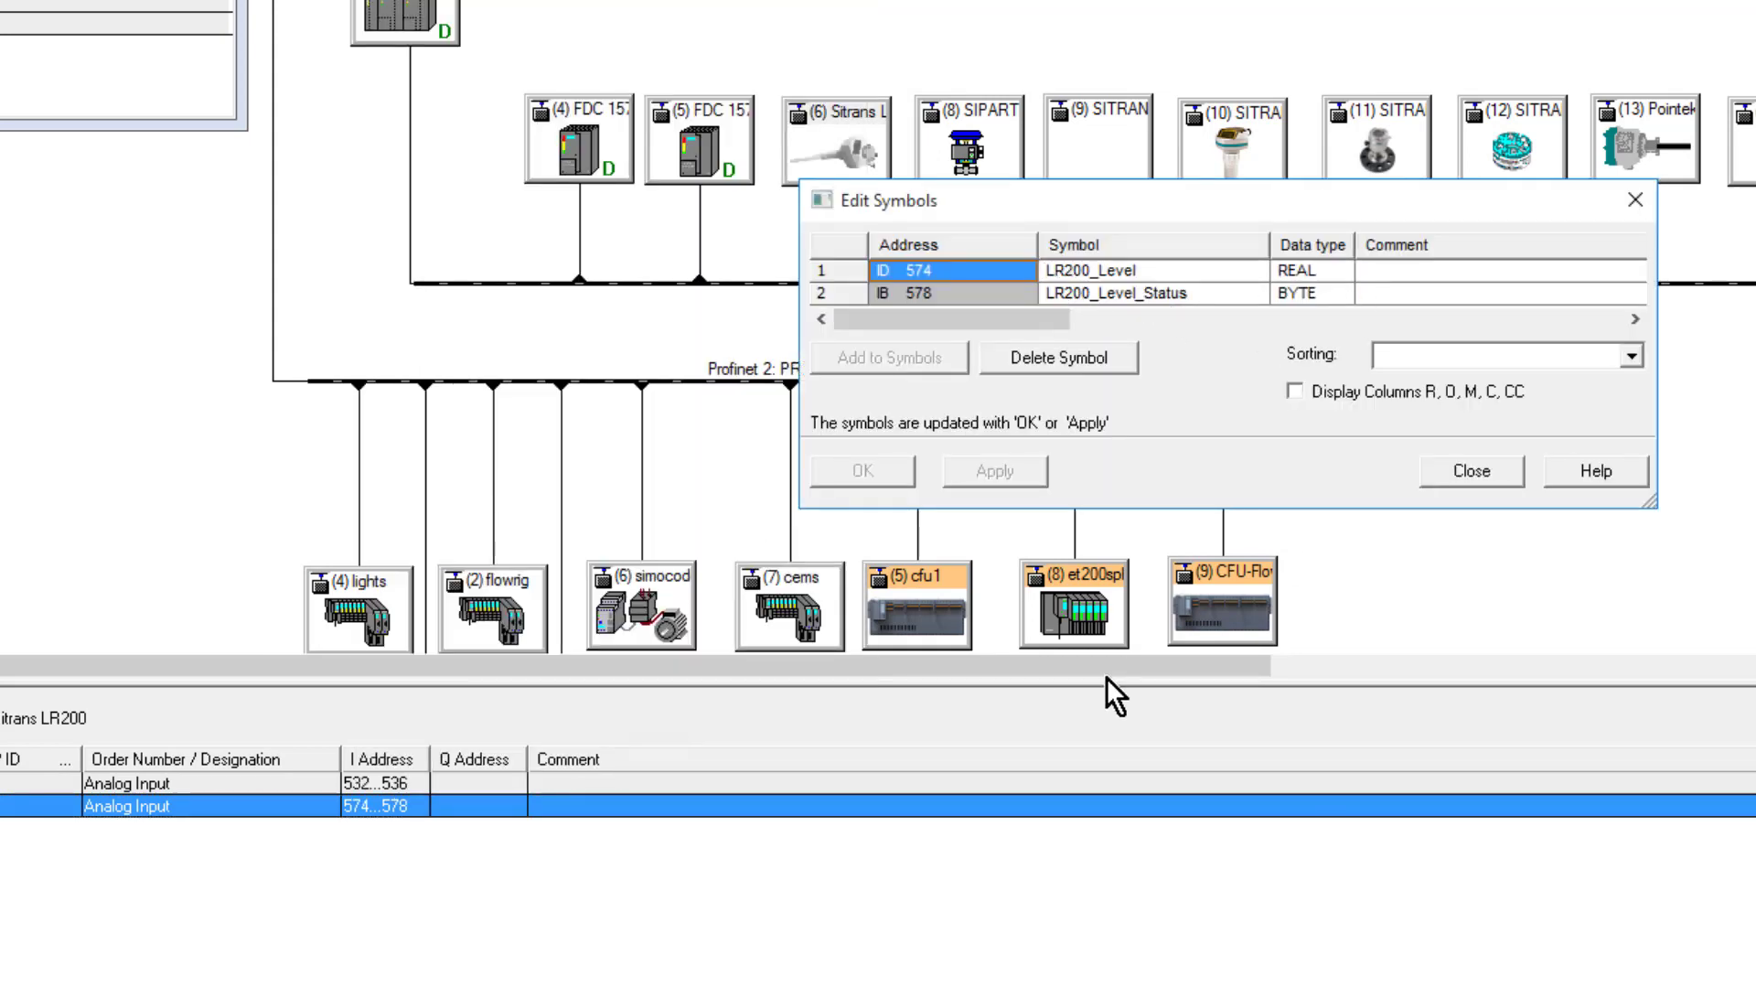
pyautogui.click(1469, 471)
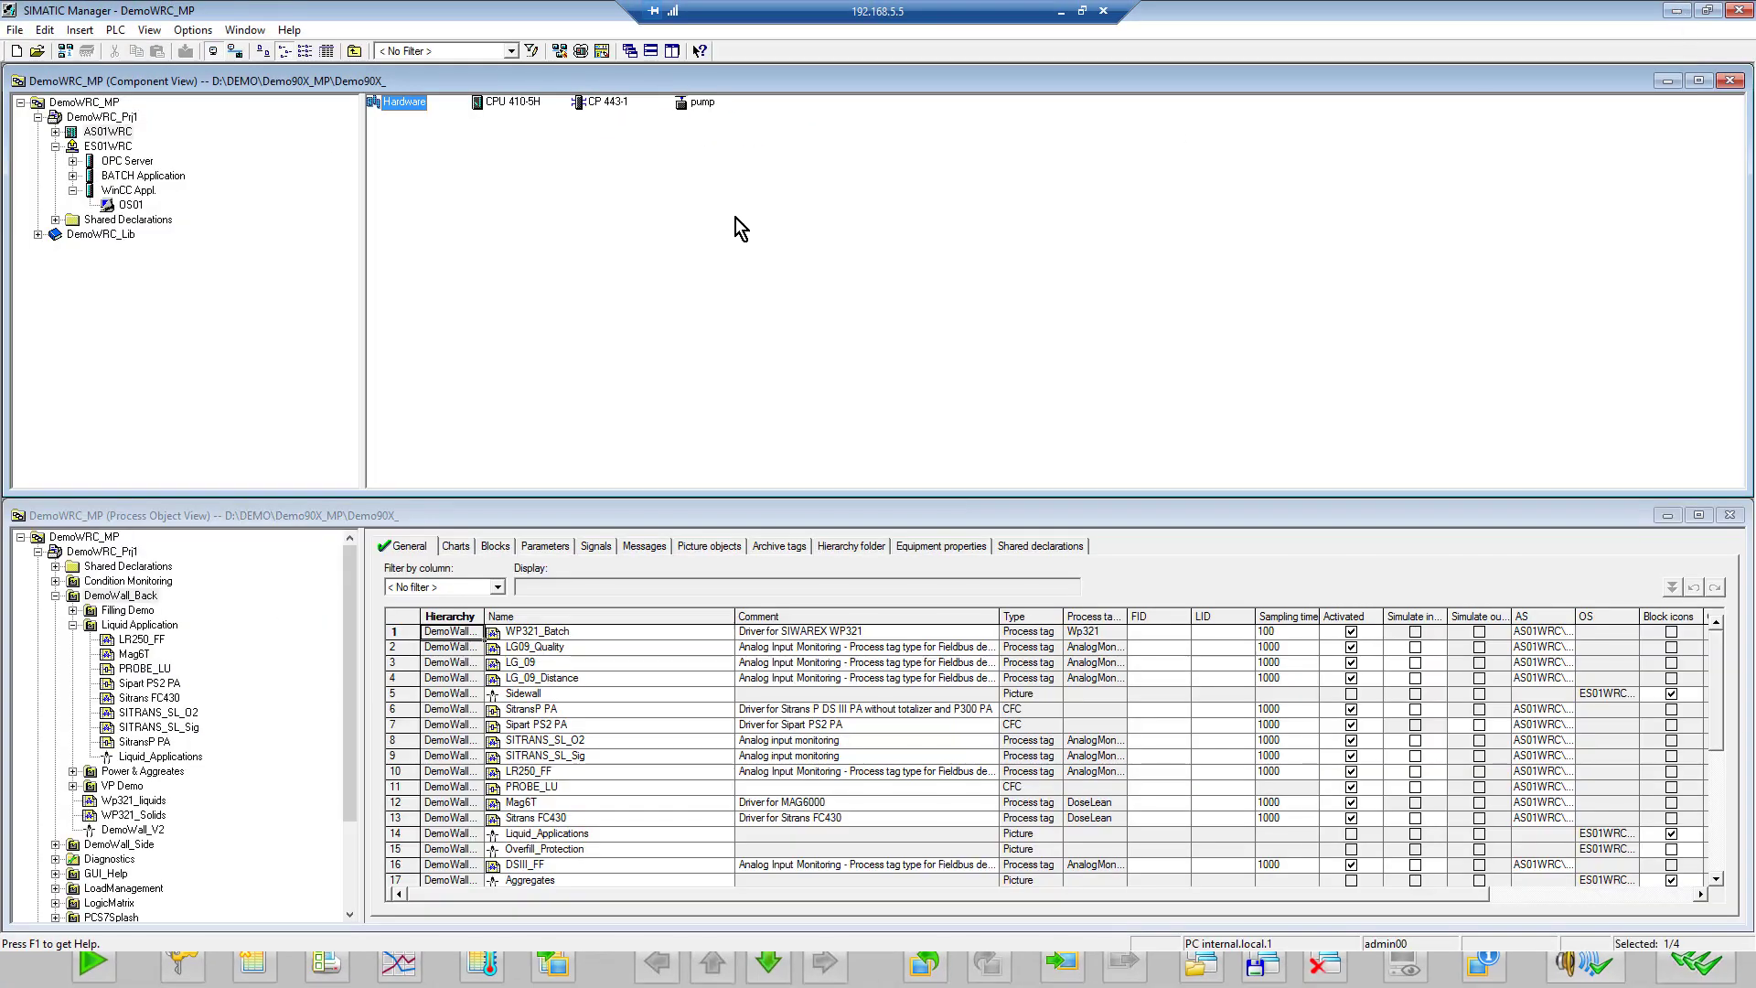
# Open the SITRANS Lib PCS 7 V901 library stored under ProgramData from the Libraries list.
pyautogui.click(15, 30)
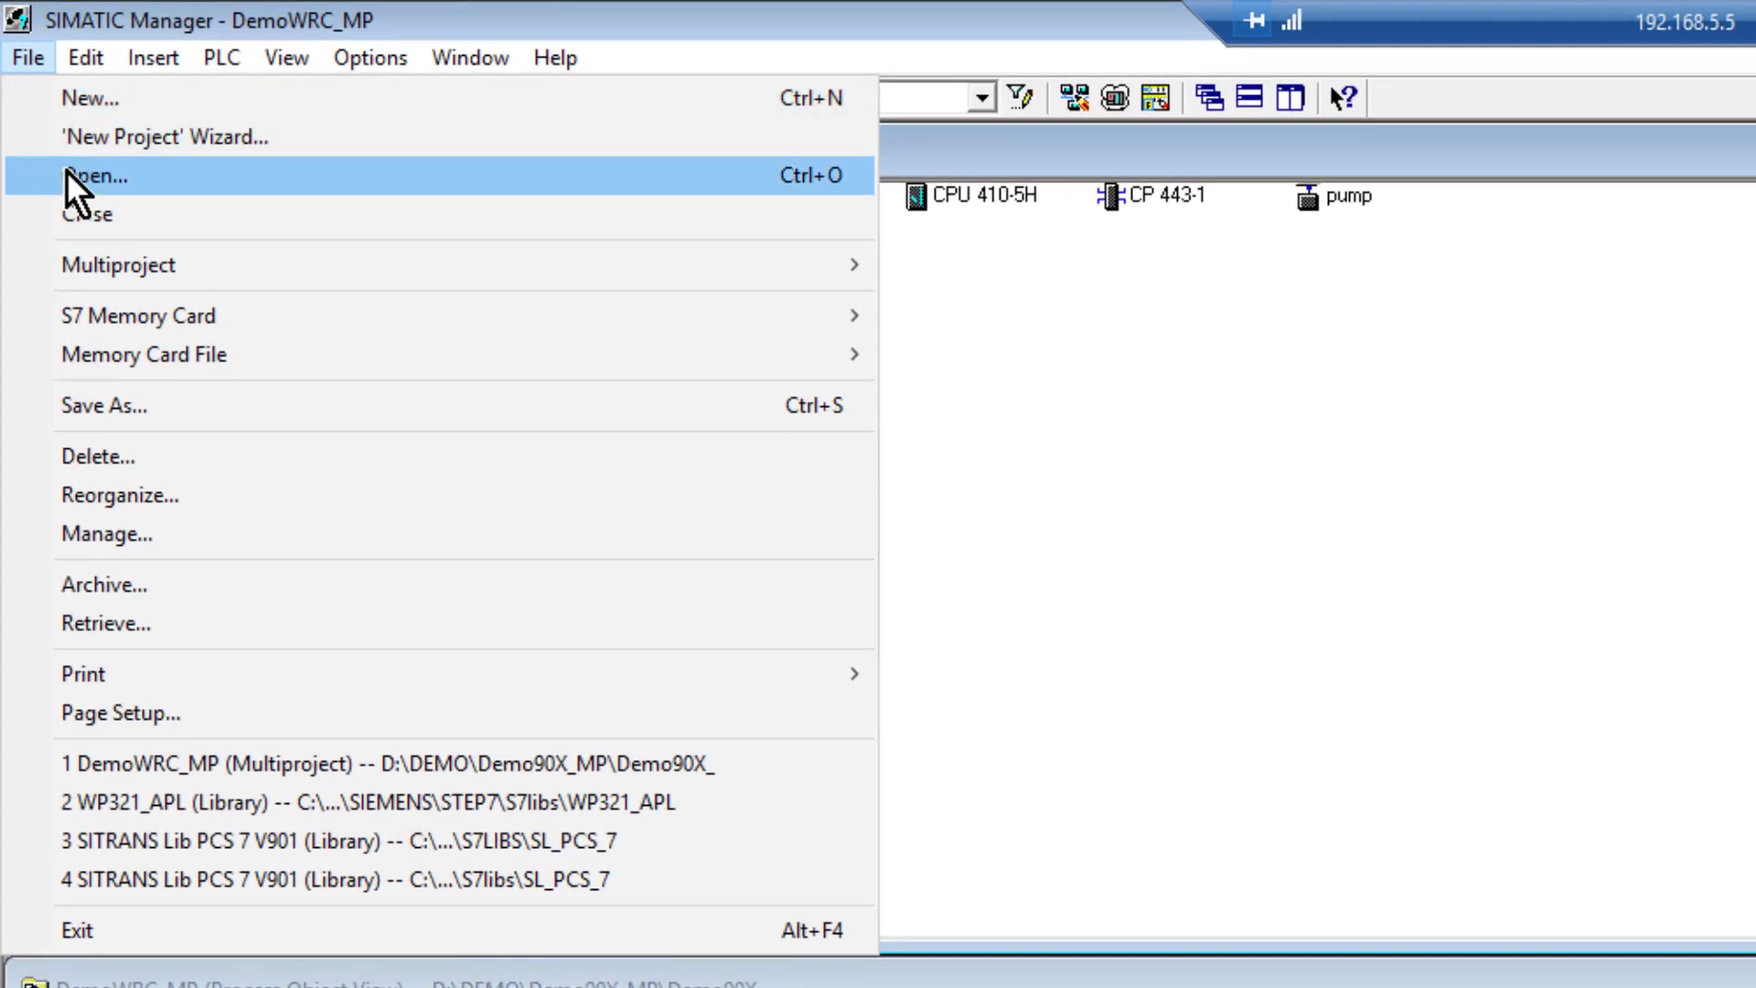
pyautogui.click(68, 174)
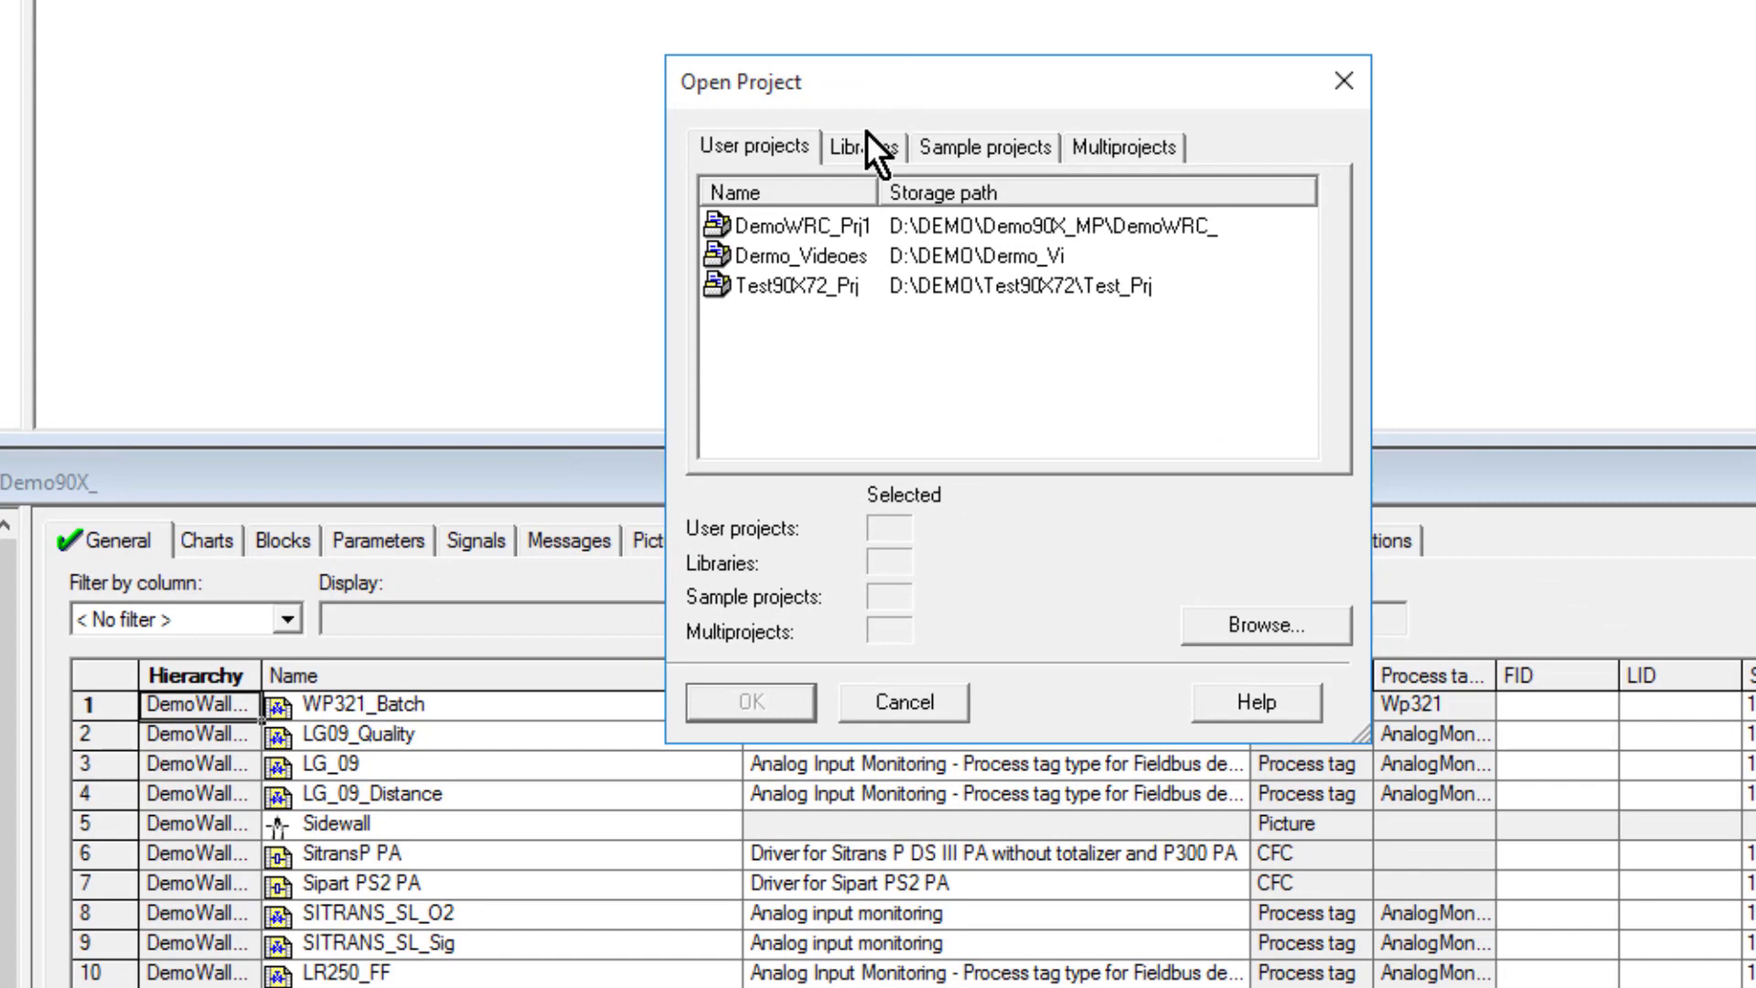
pyautogui.click(865, 139)
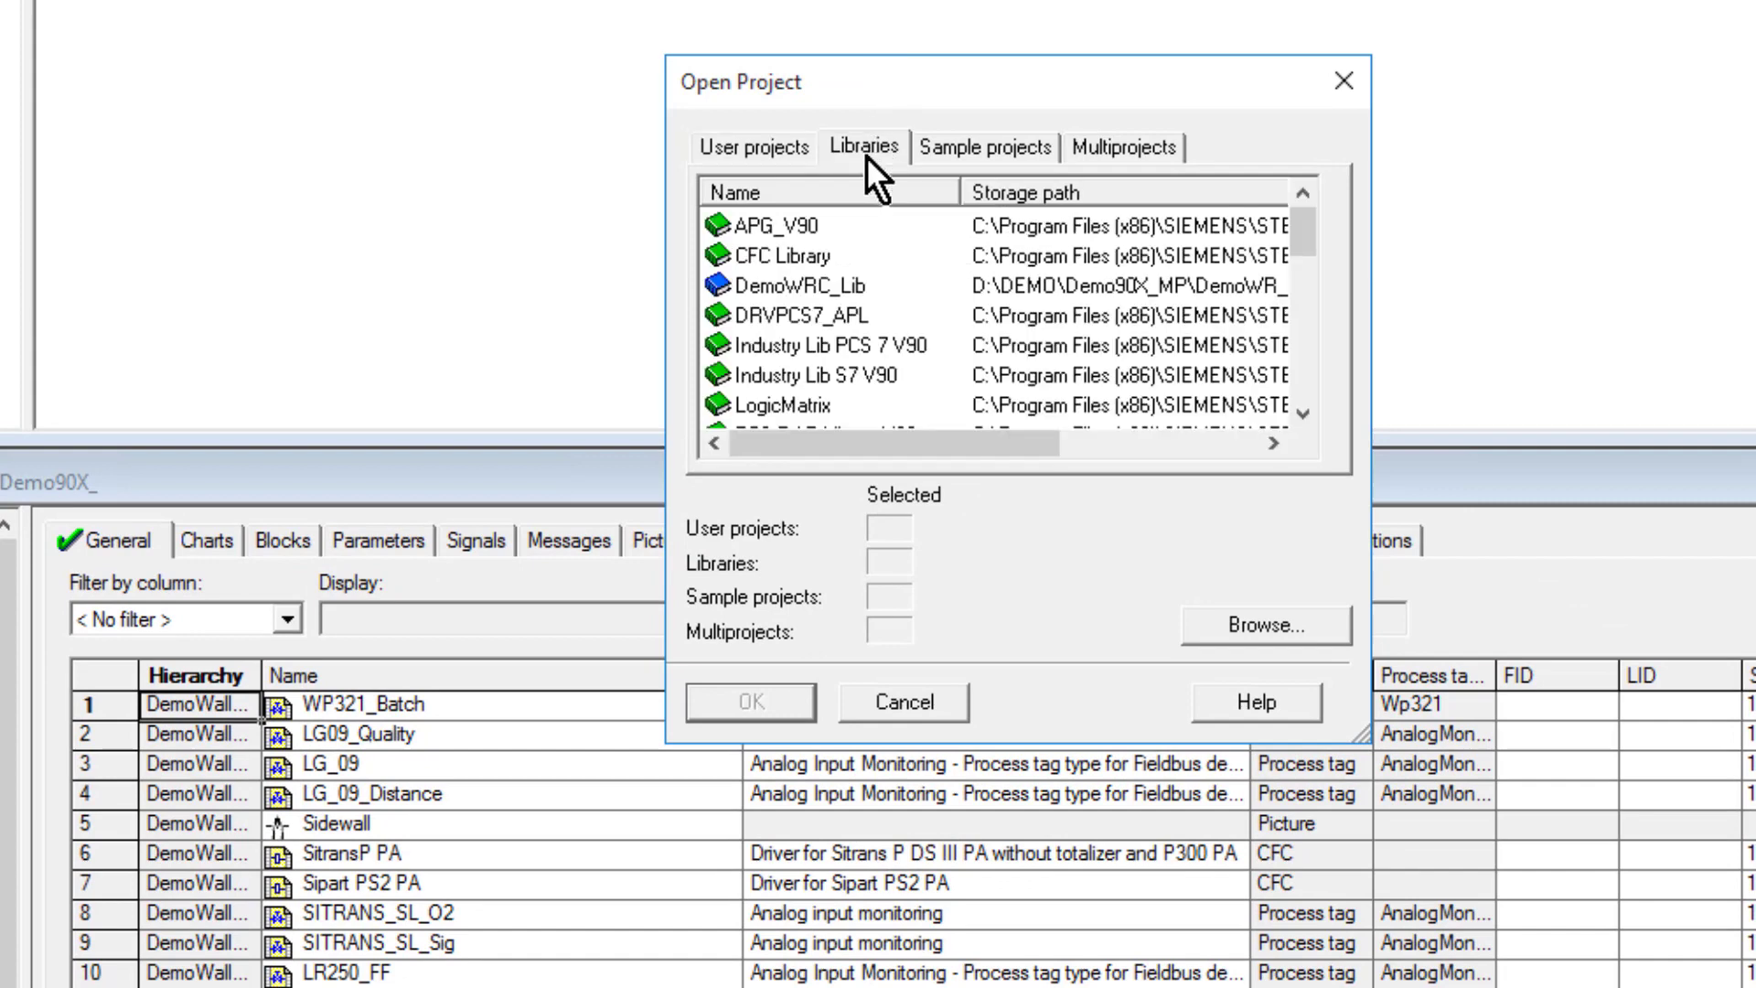
pyautogui.moveTo(1312, 247); pyautogui.dragTo(1323, 347)
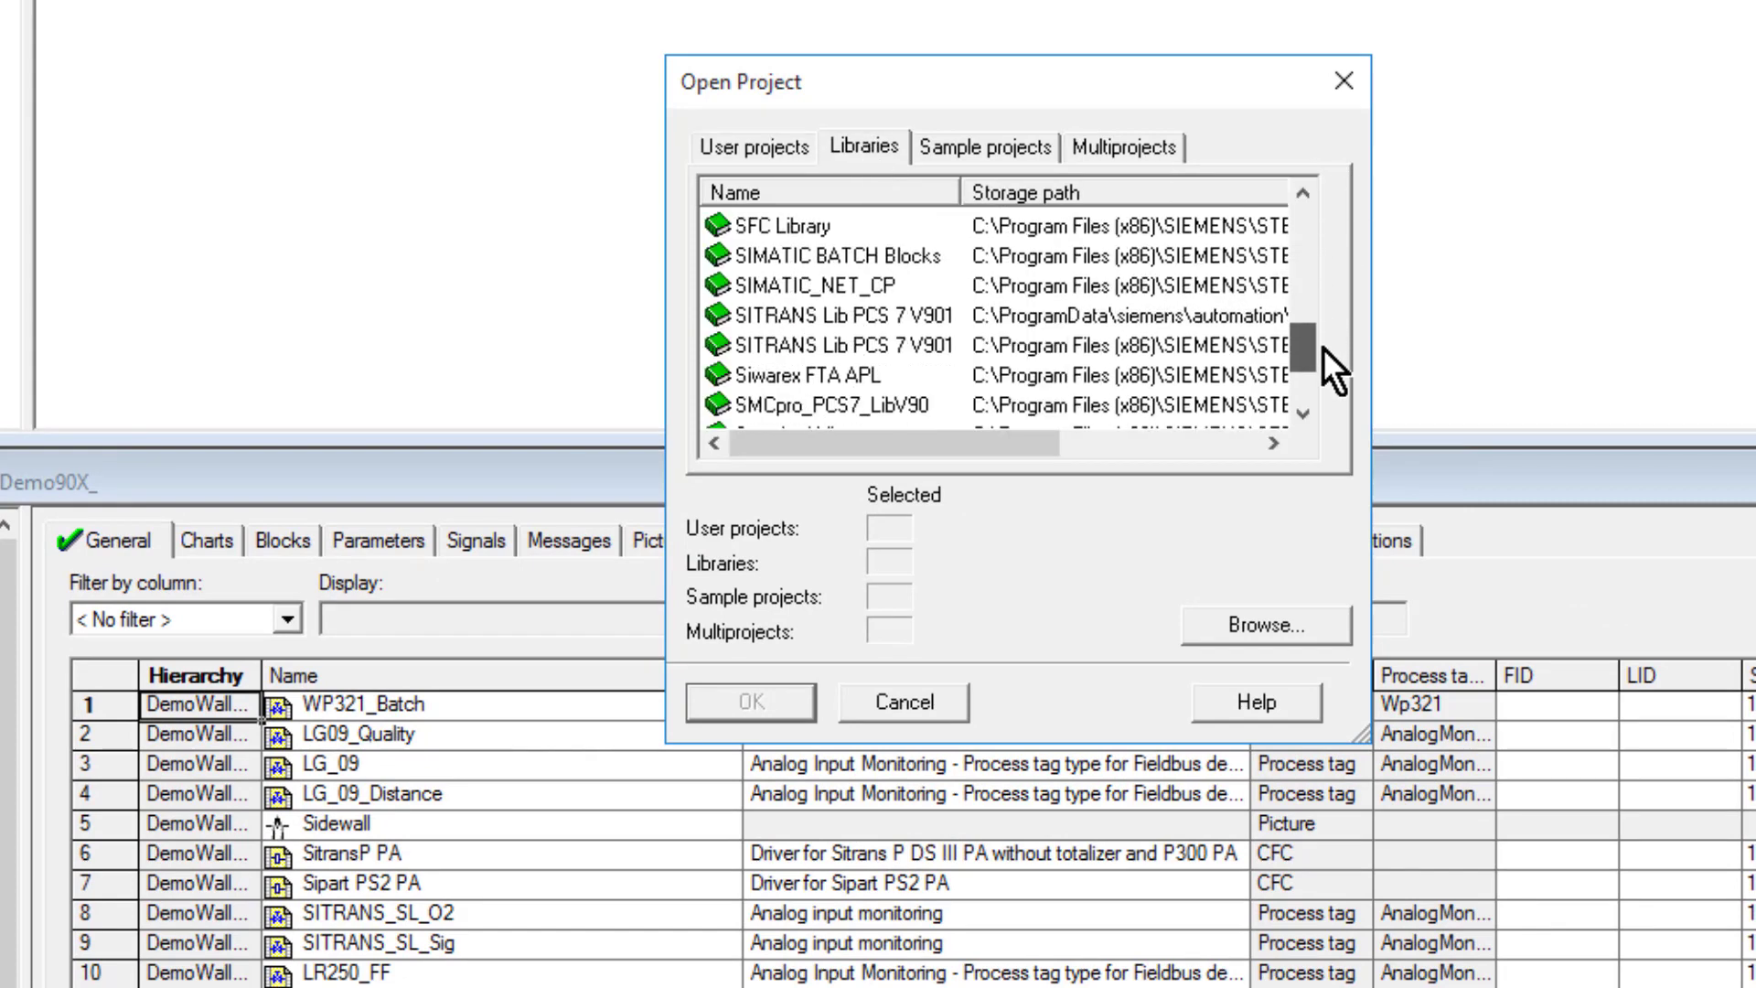
pyautogui.click(908, 338)
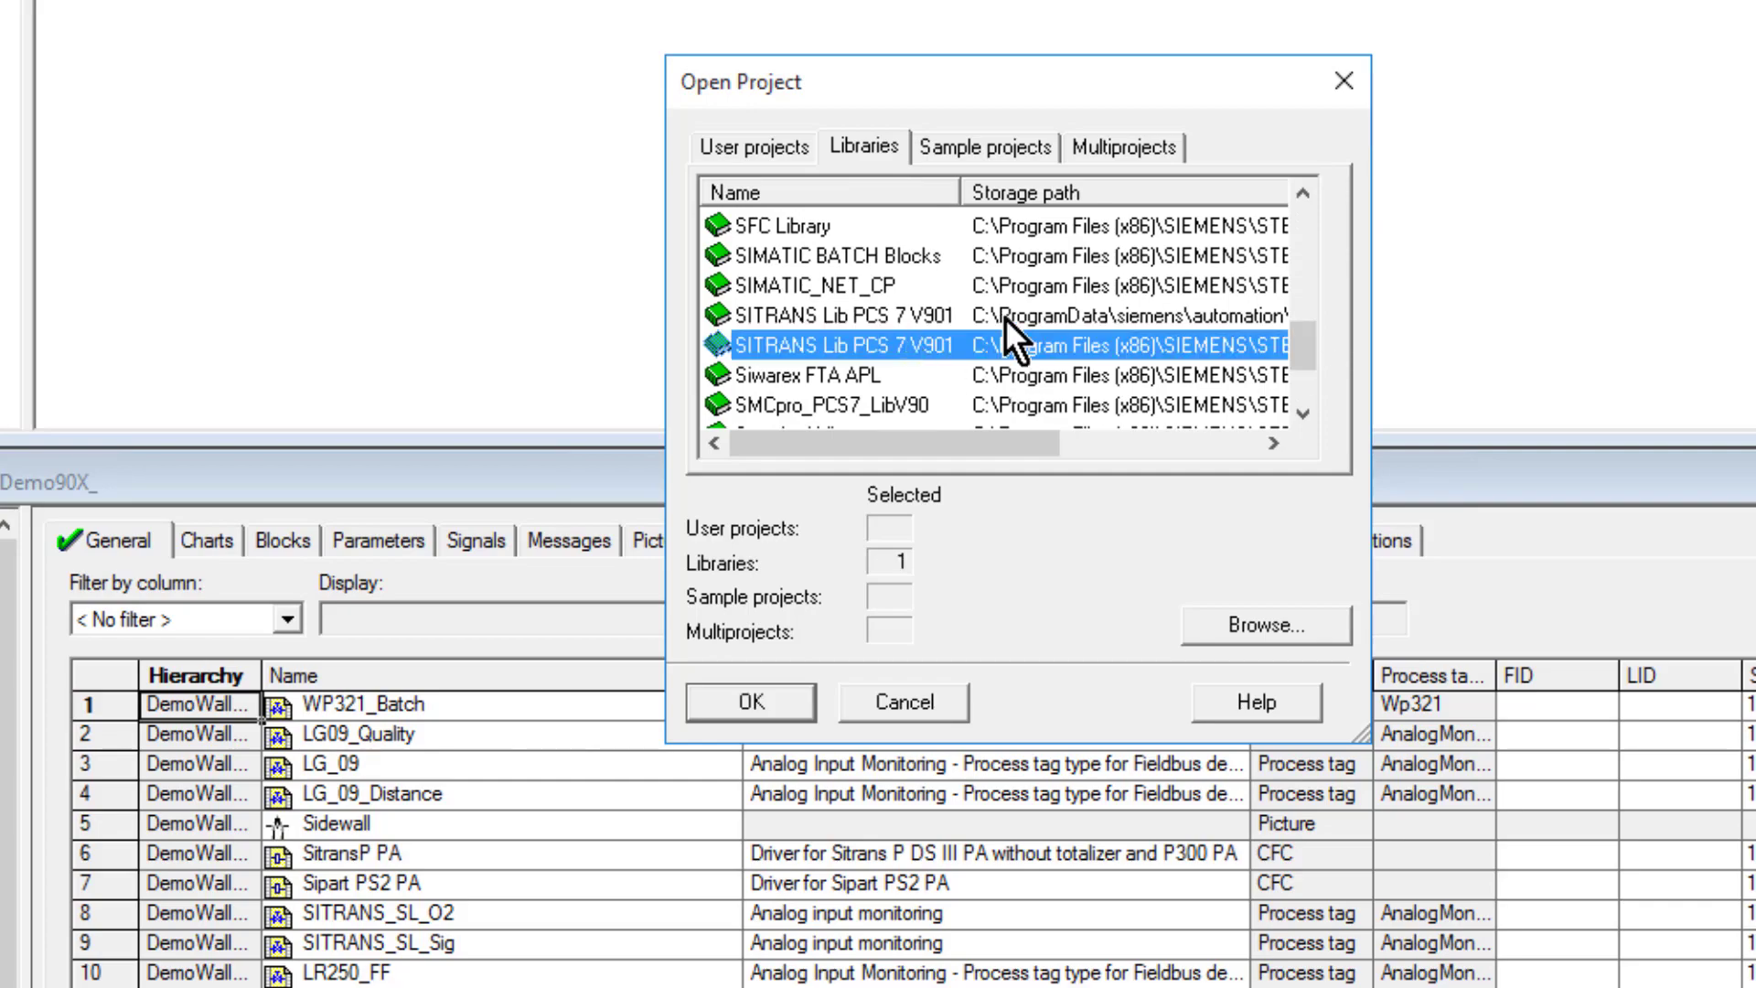
pyautogui.click(920, 314)
pyautogui.doubleClick(923, 320)
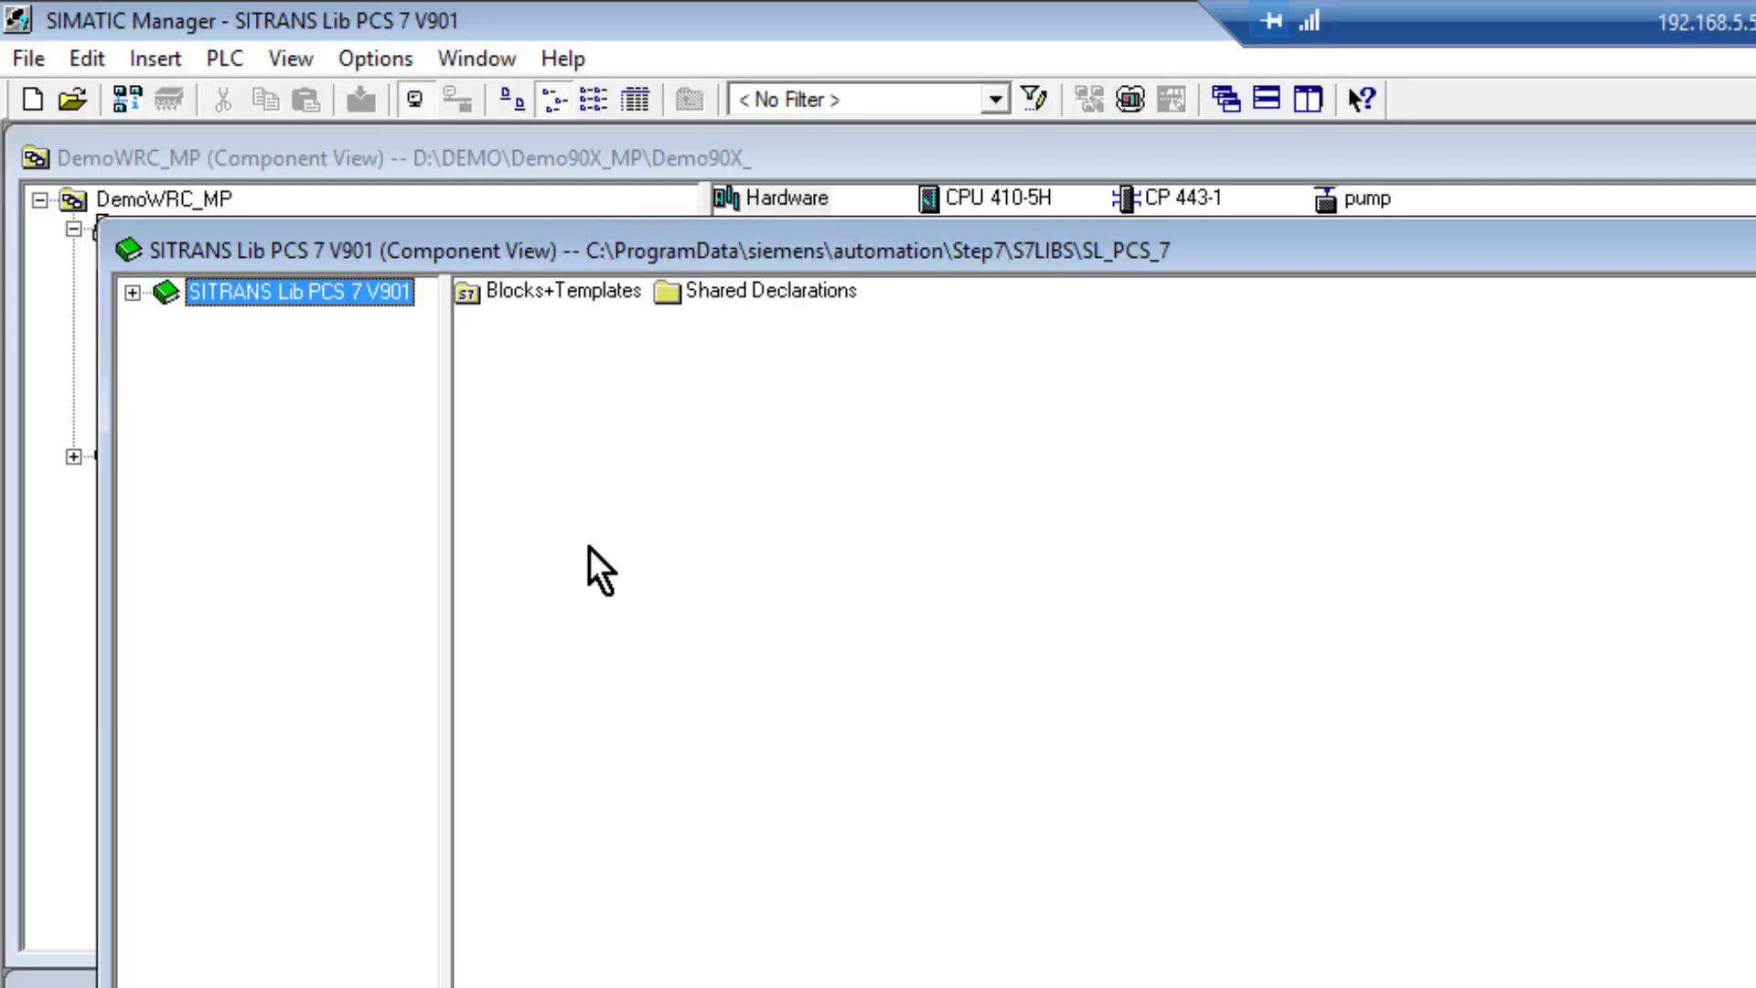
# Select the Sitrans LRxxx PA 2 AI template under Blocks+Templates and move the library beside the project.
pyautogui.click(133, 292)
pyautogui.click(166, 321)
pyautogui.click(279, 349)
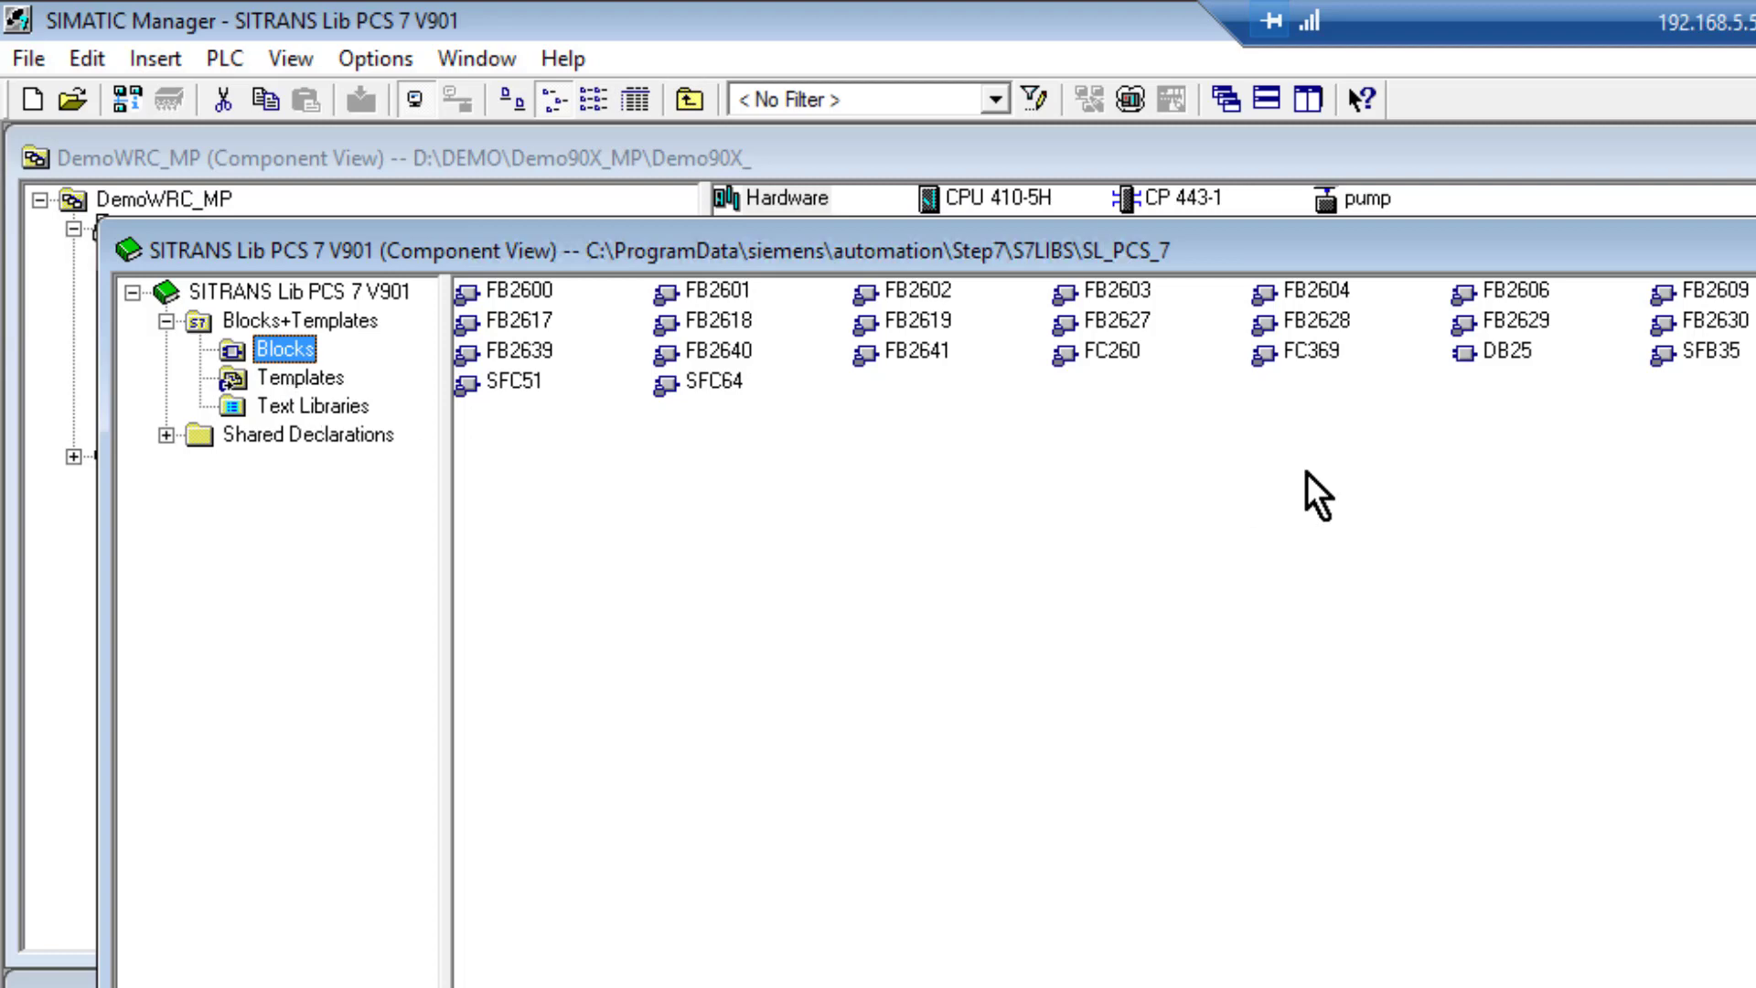
pyautogui.click(296, 379)
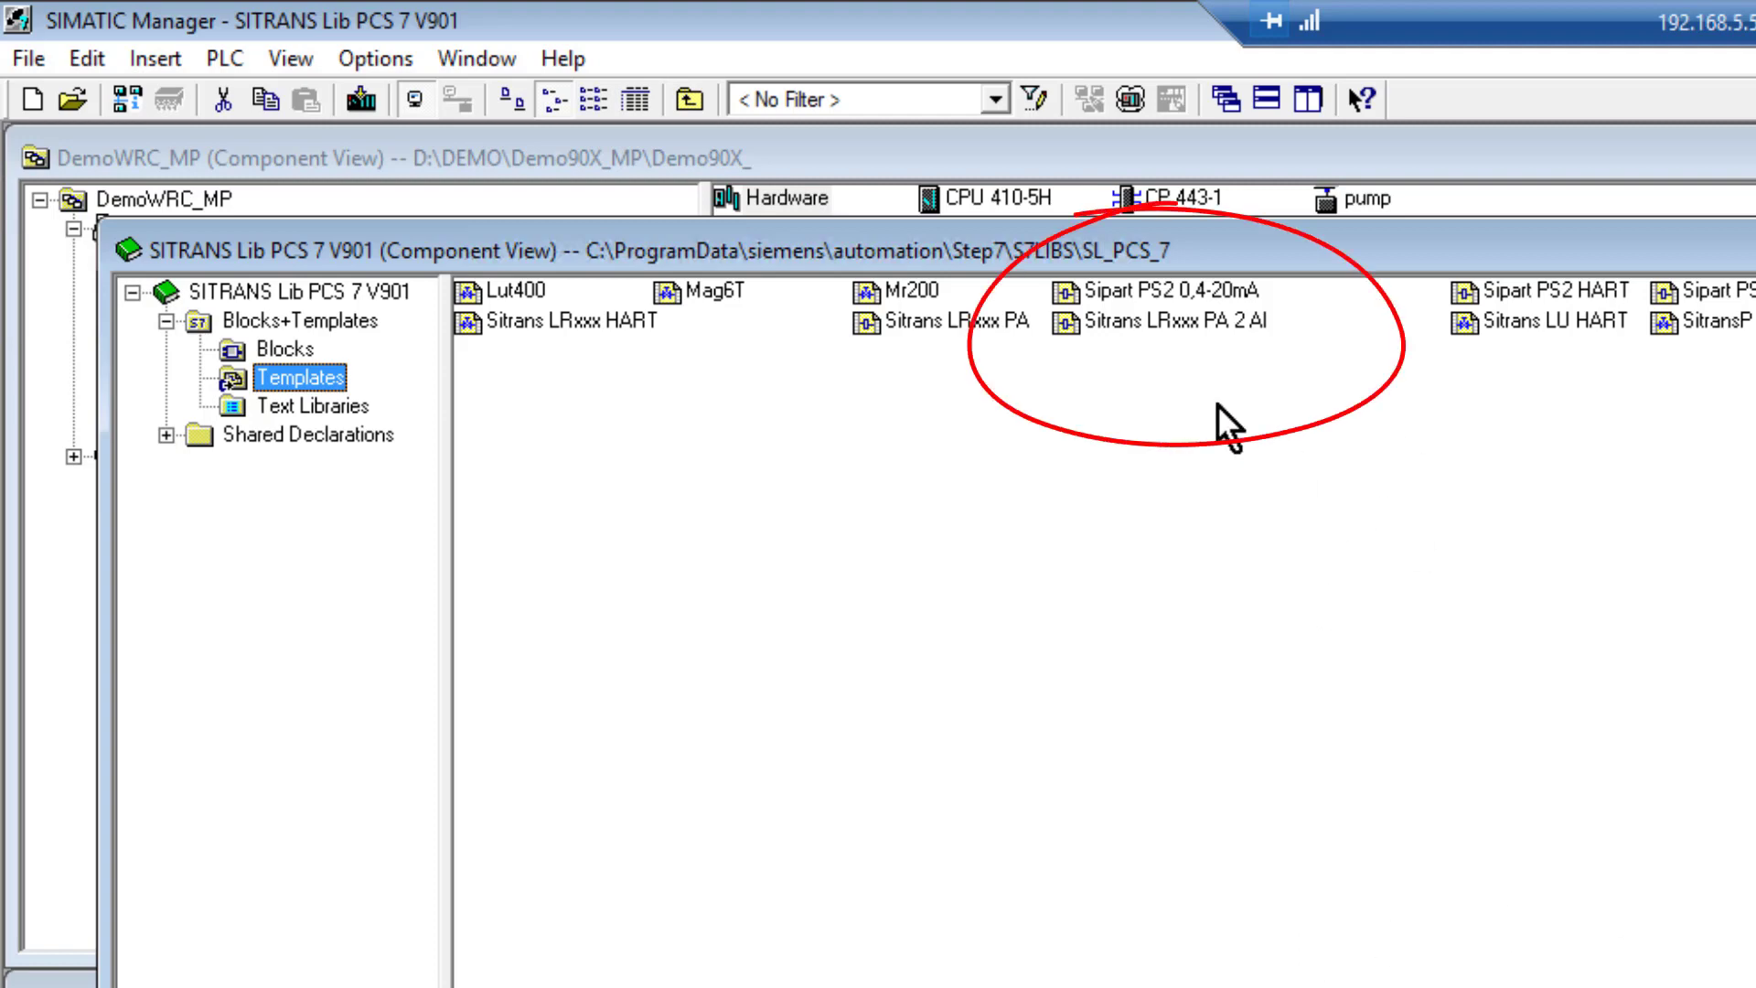
pyautogui.click(1107, 330)
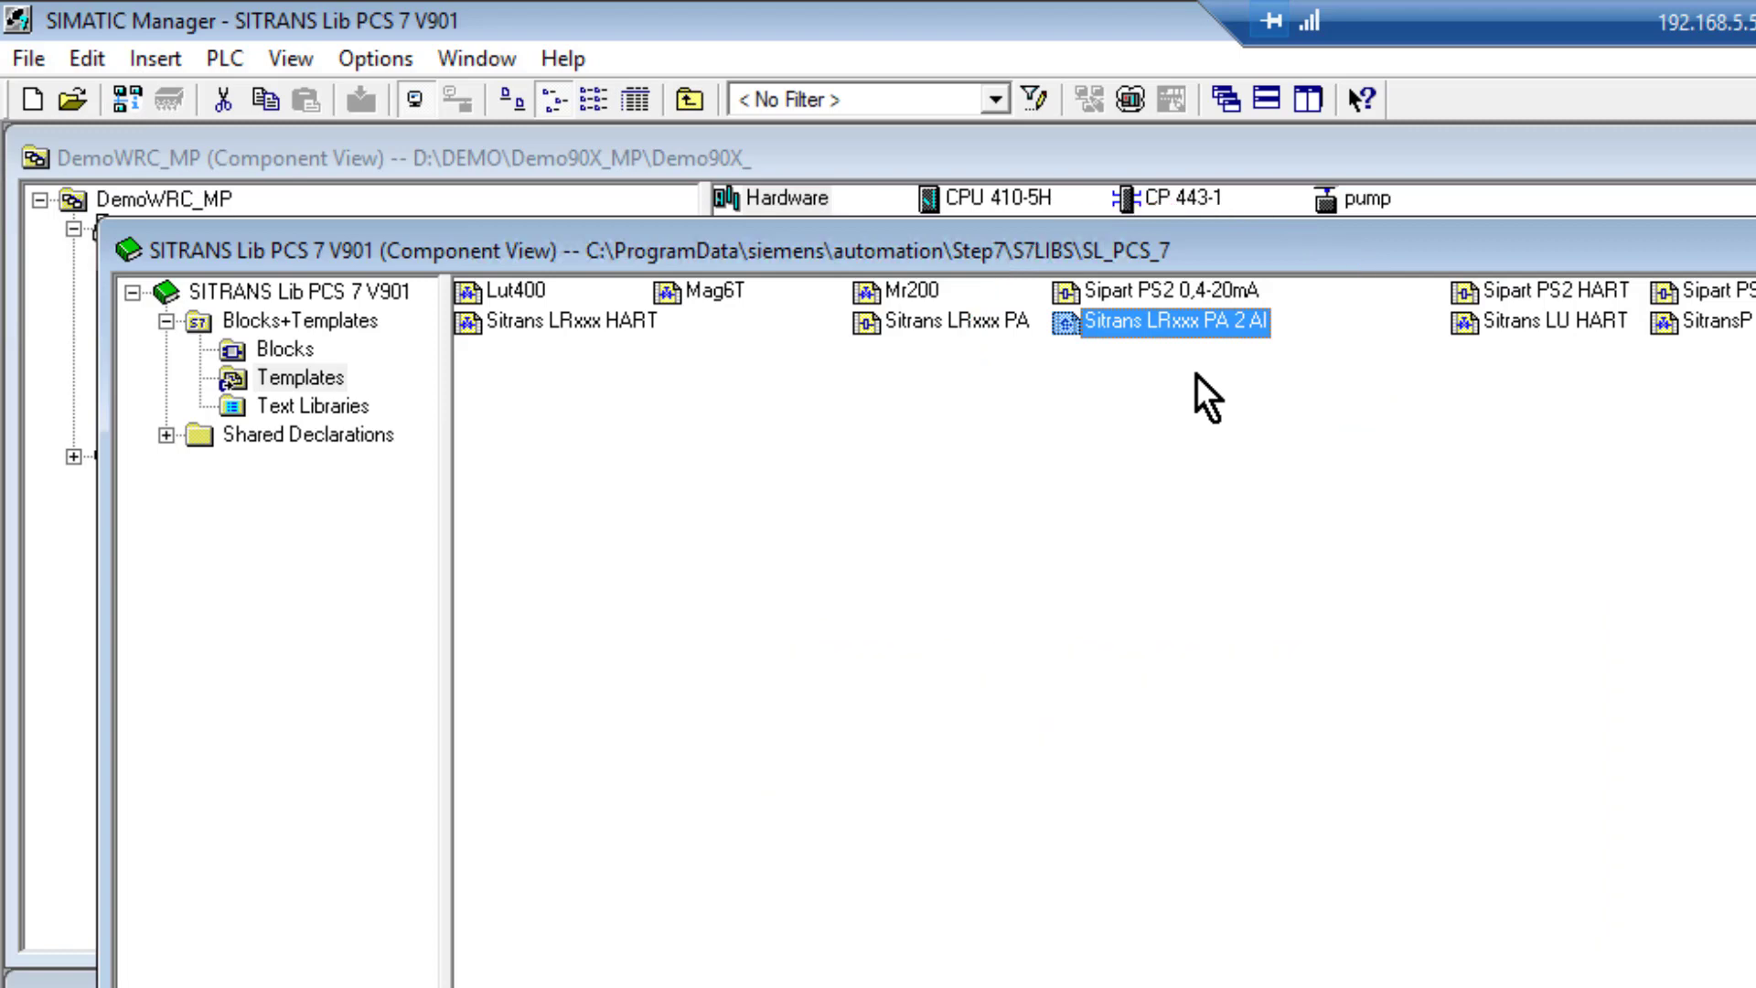
pyautogui.moveTo(1301, 244); pyautogui.dragTo(1755, 301)
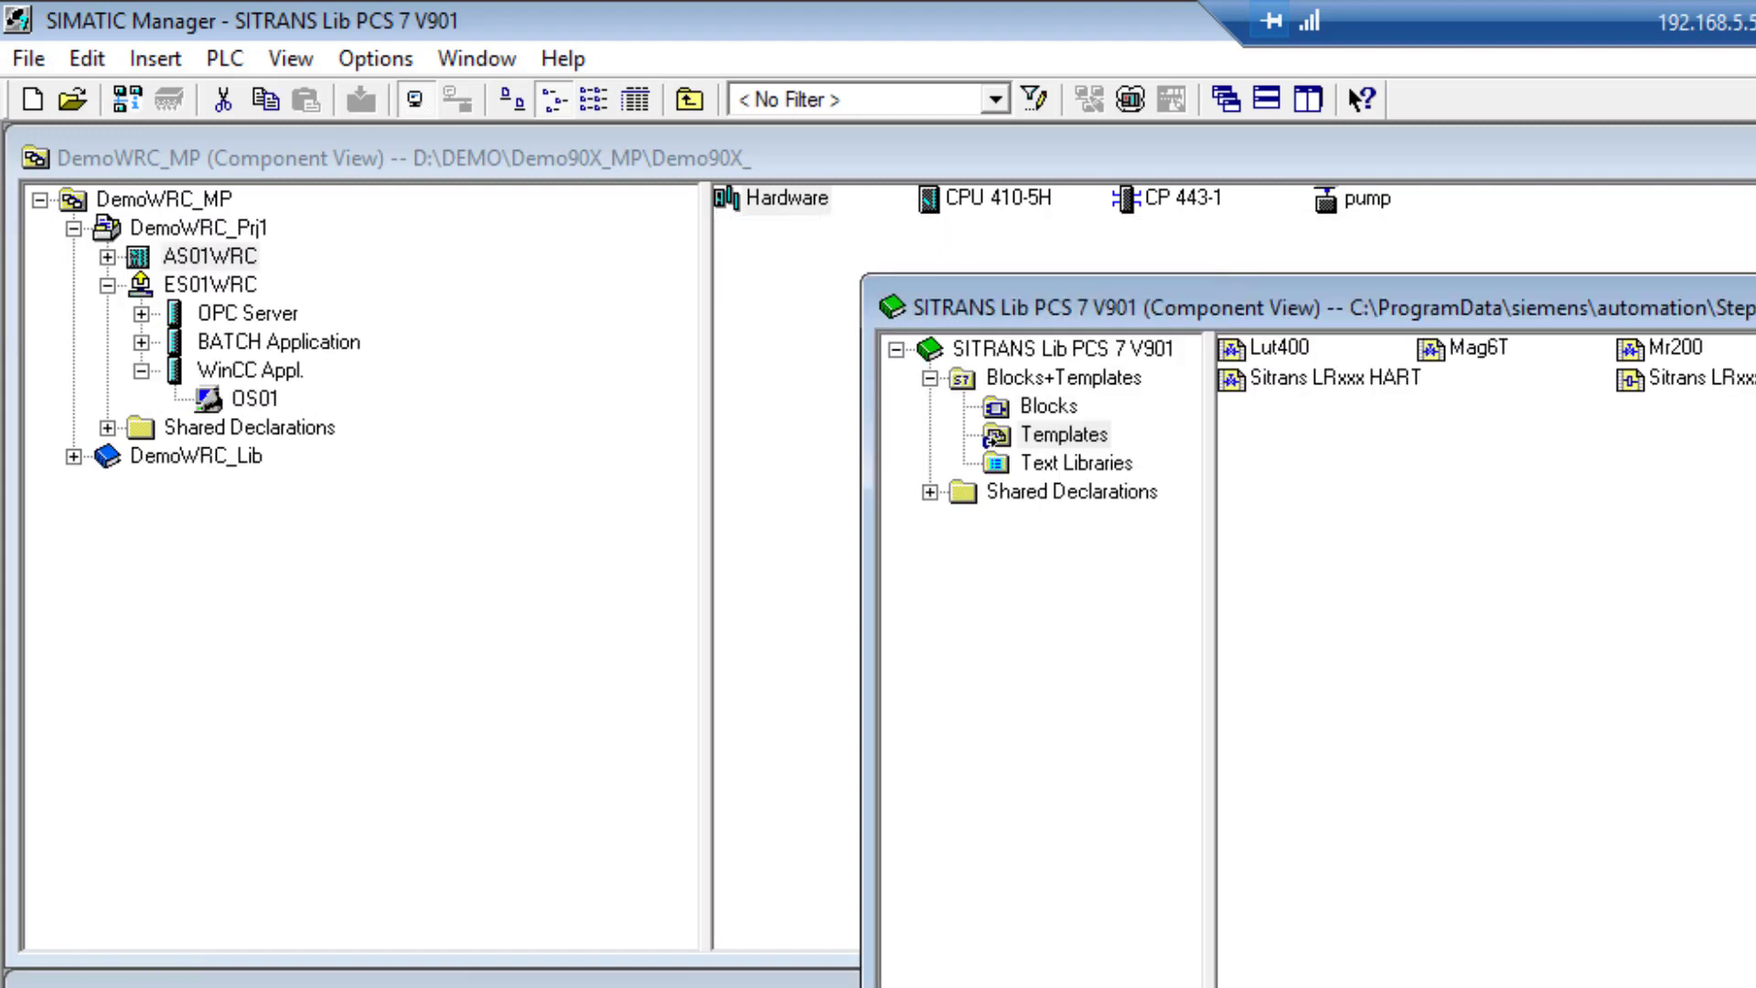
# Copy Sitrans LRxxx PA 2 AI into Liquid Application and rename the chart SITRANS_LR200.
pyautogui.moveTo(1469, 347); pyautogui.dragTo(261, 987)
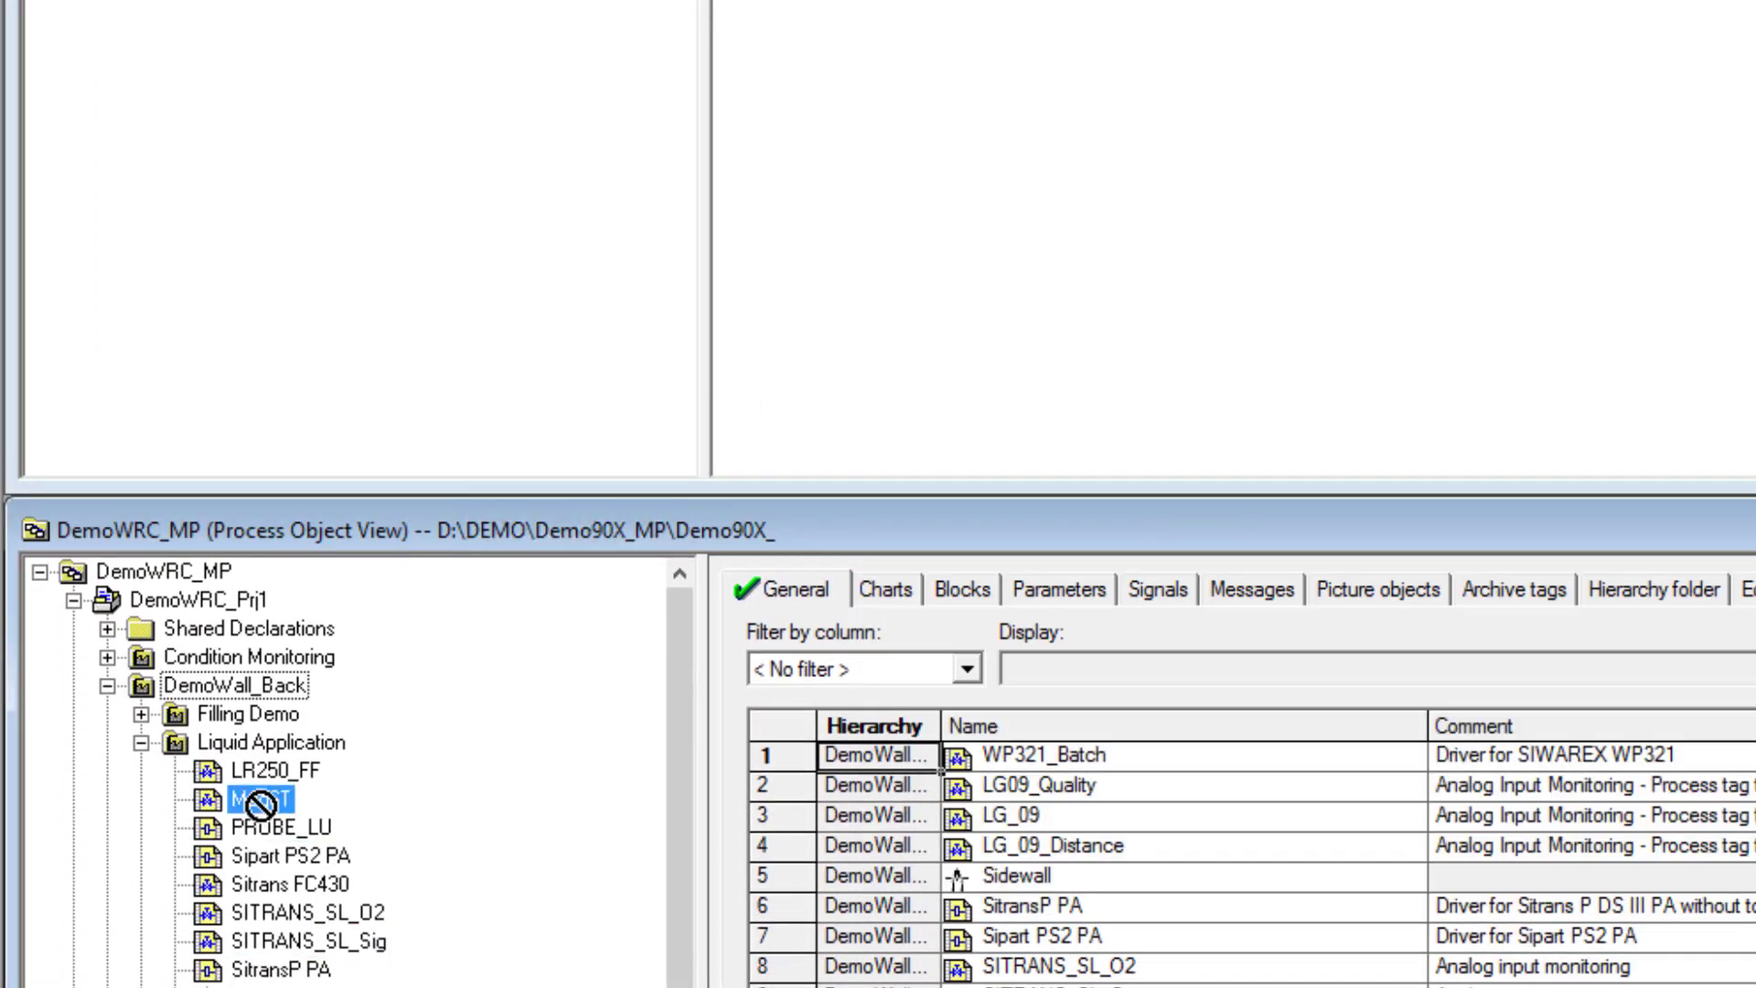
pyautogui.moveTo(260, 800); pyautogui.dragTo(260, 741)
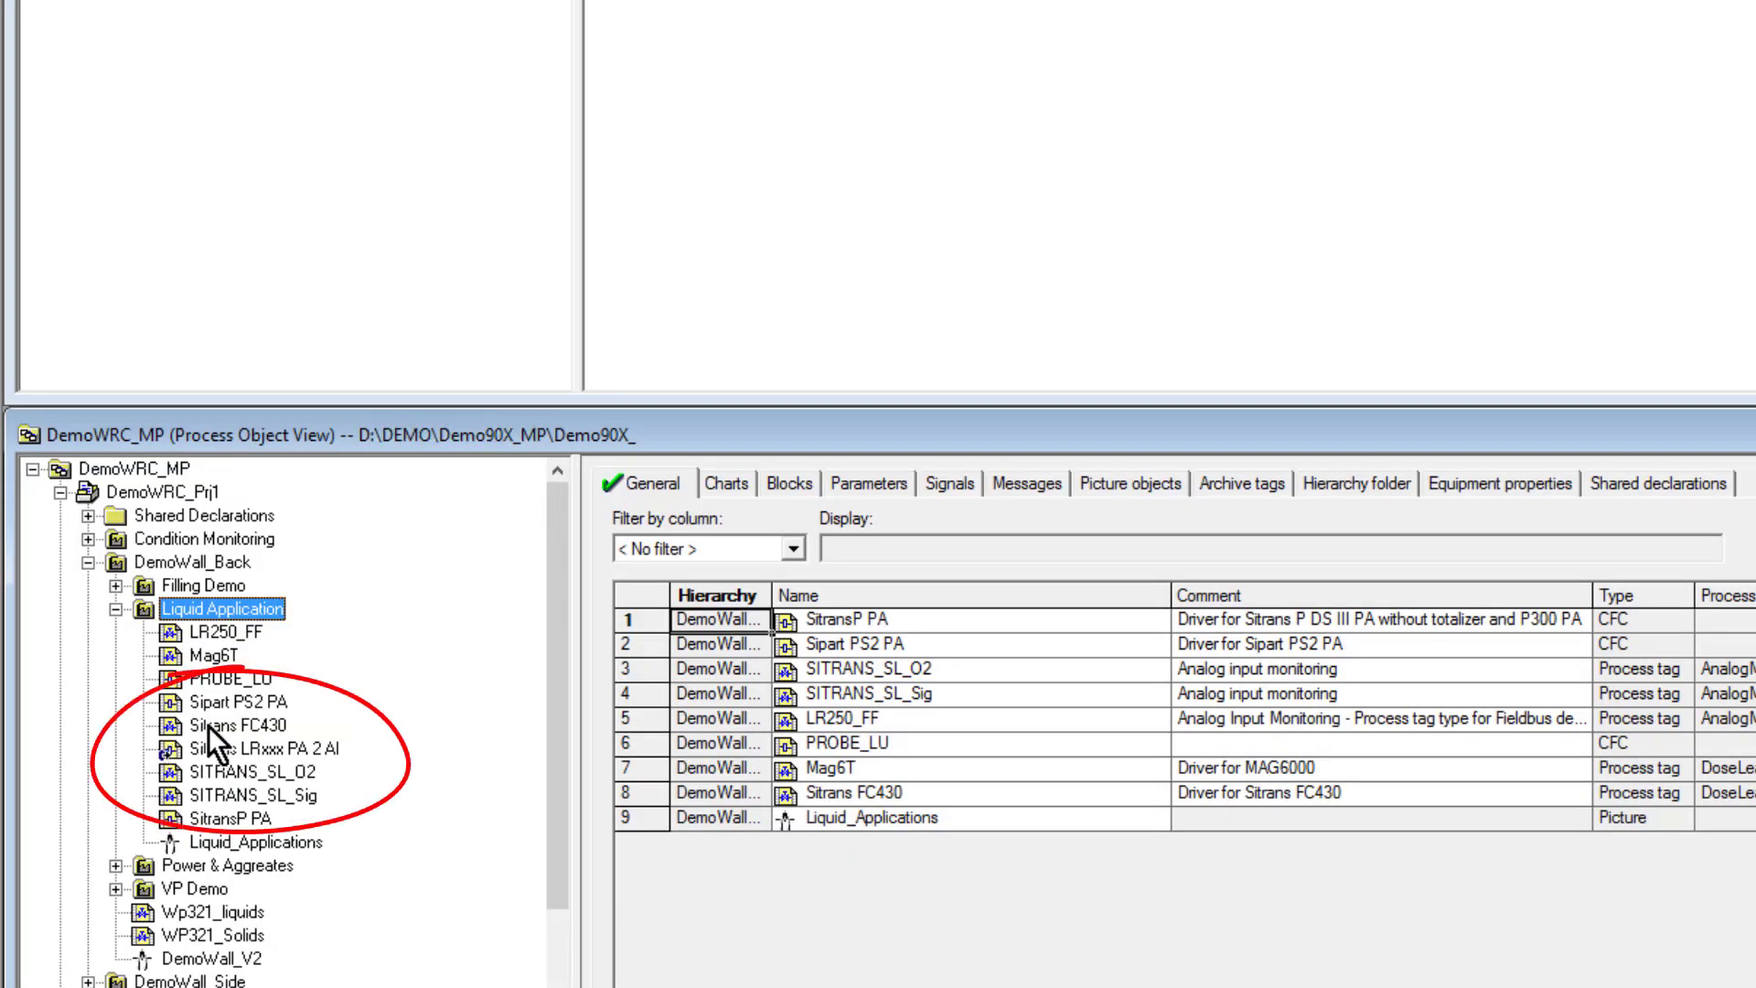
pyautogui.click(247, 750)
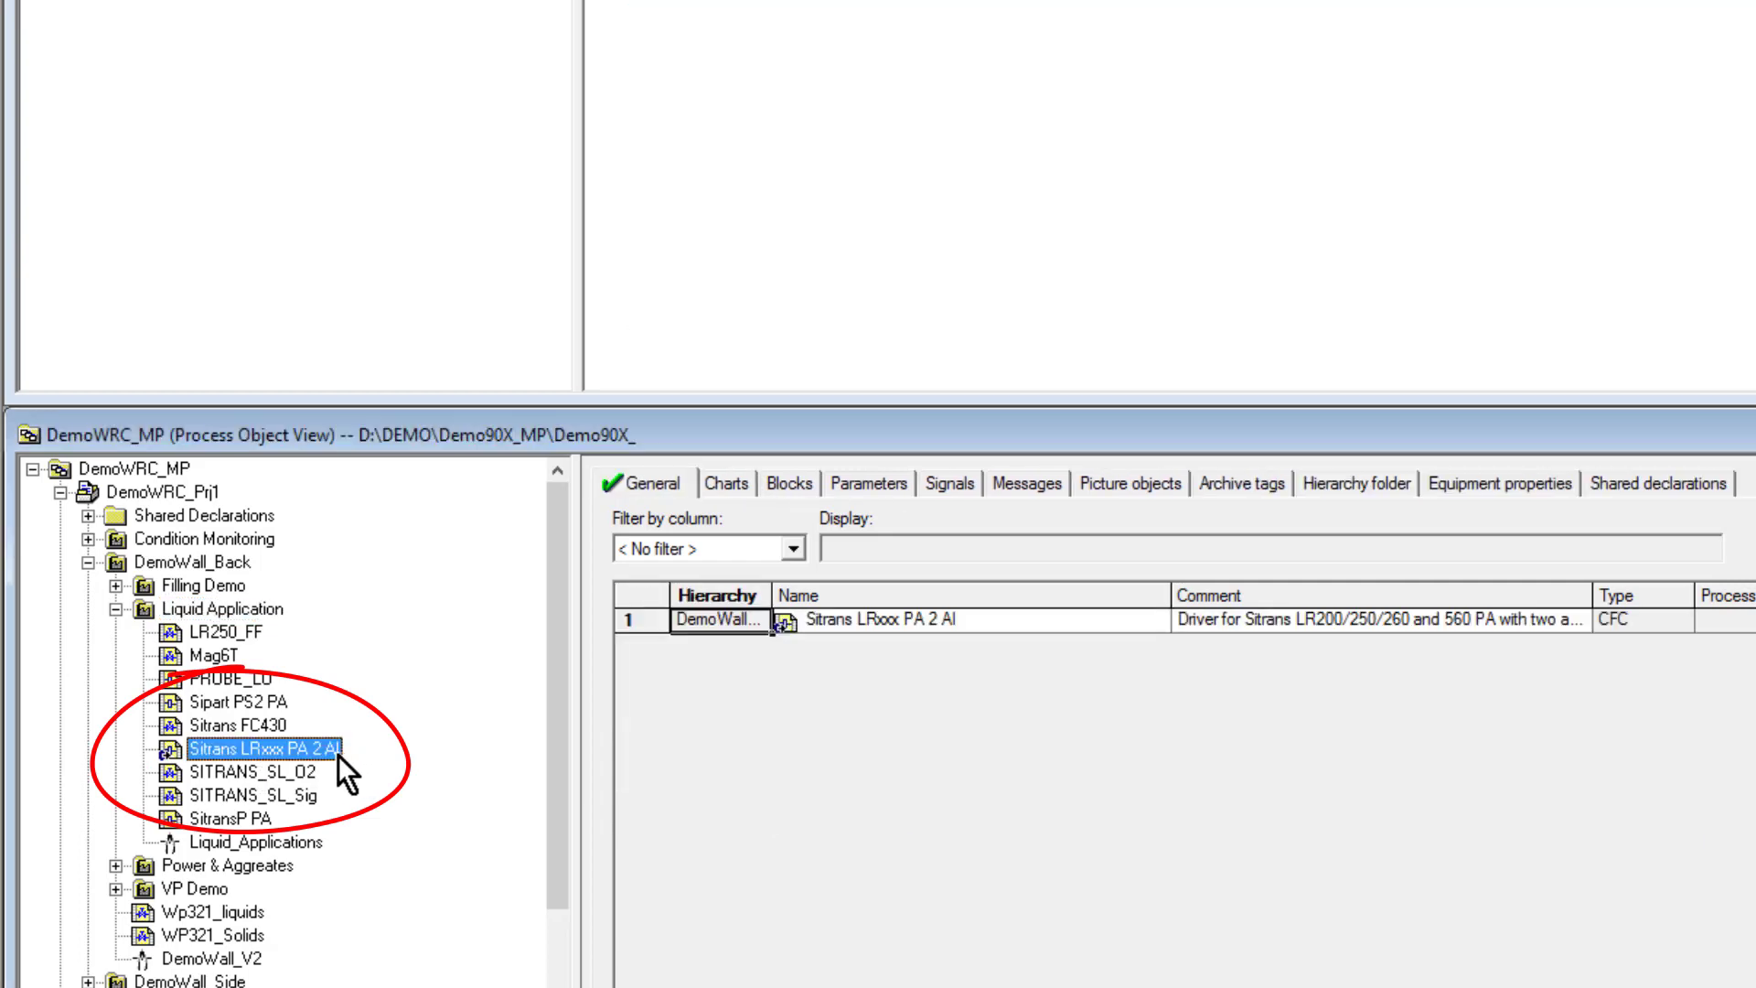
pyautogui.click(342, 749)
pyautogui.click(344, 748)
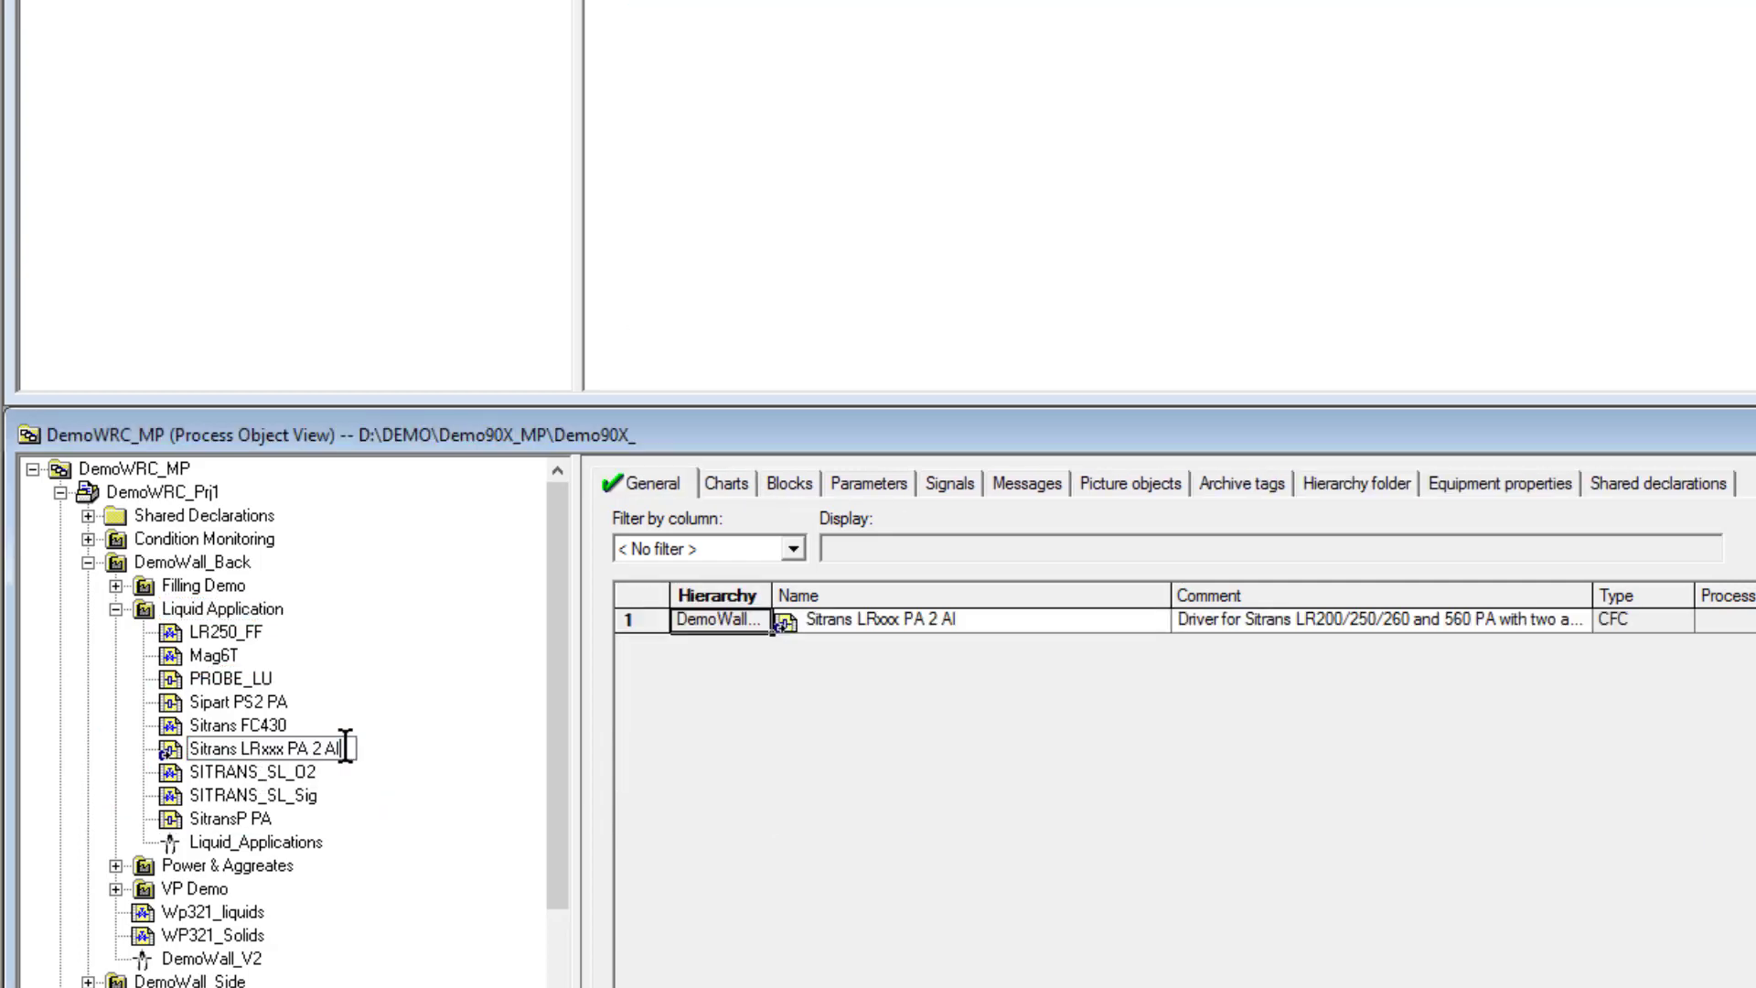
pyautogui.moveTo(342, 749); pyautogui.dragTo(173, 743)
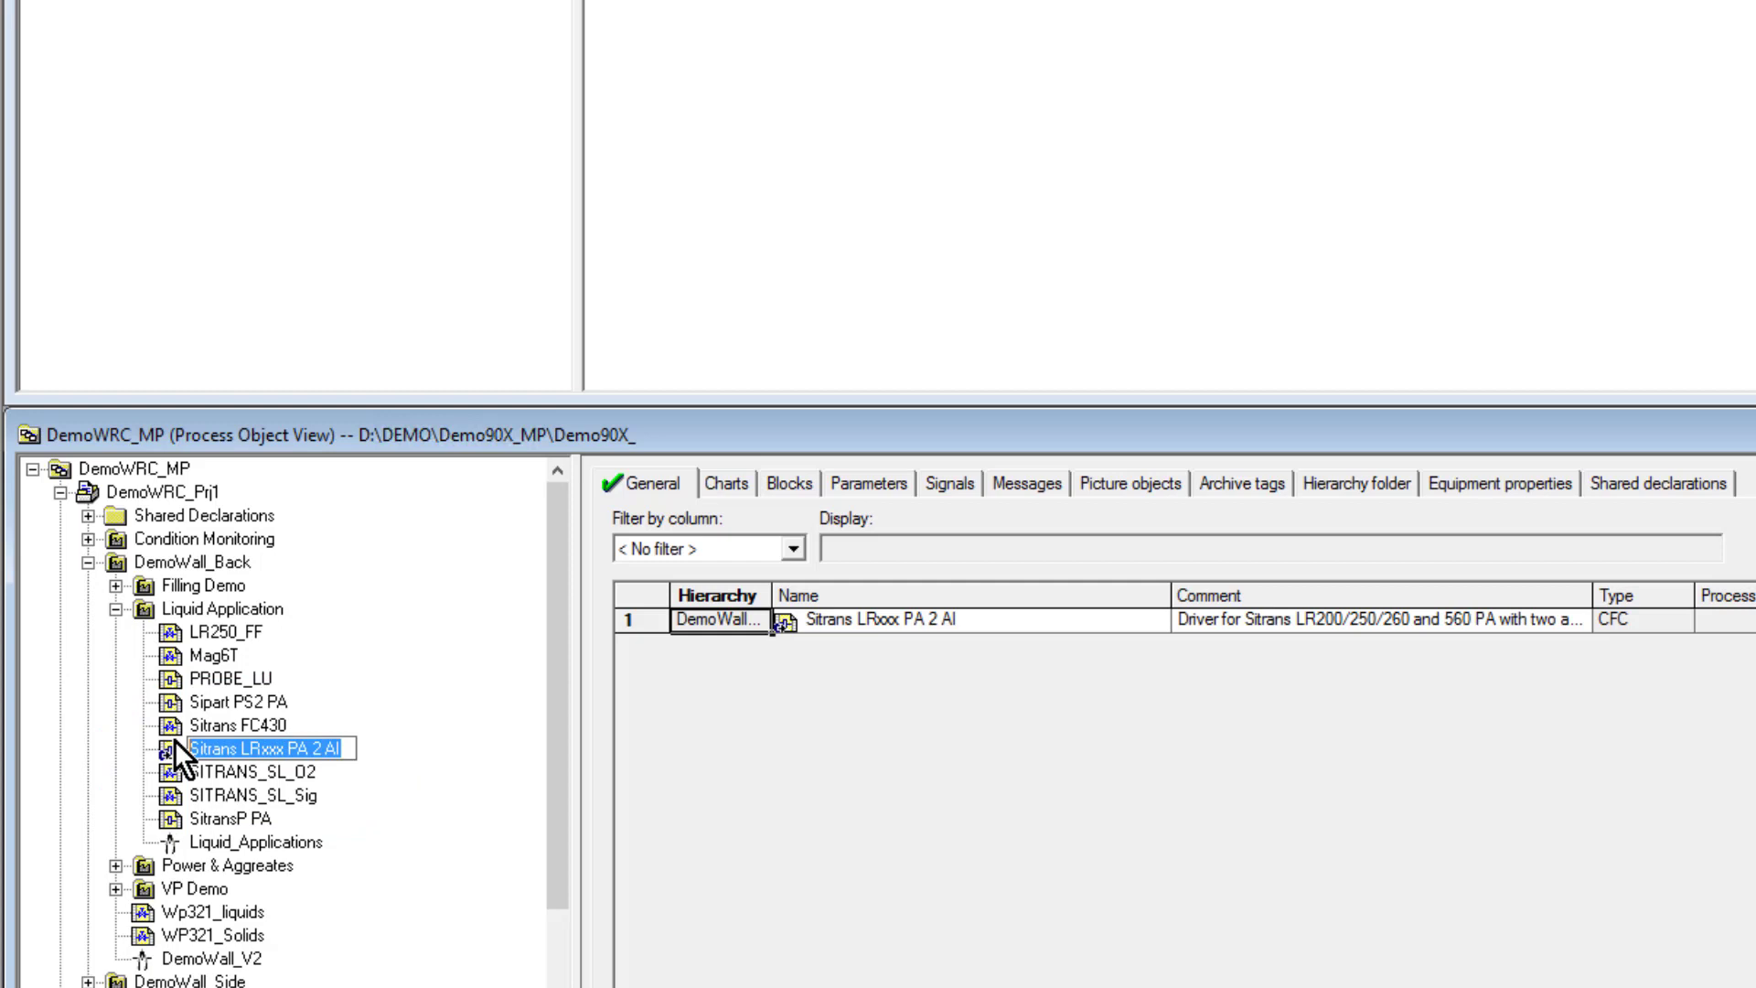
pyautogui.write('SITRANS_LR200')
pyautogui.click(464, 845)
# Open the SITRANS_LR200 chart and interconnect PV1's PV input to address LR200_OUT.
pyautogui.click(260, 749)
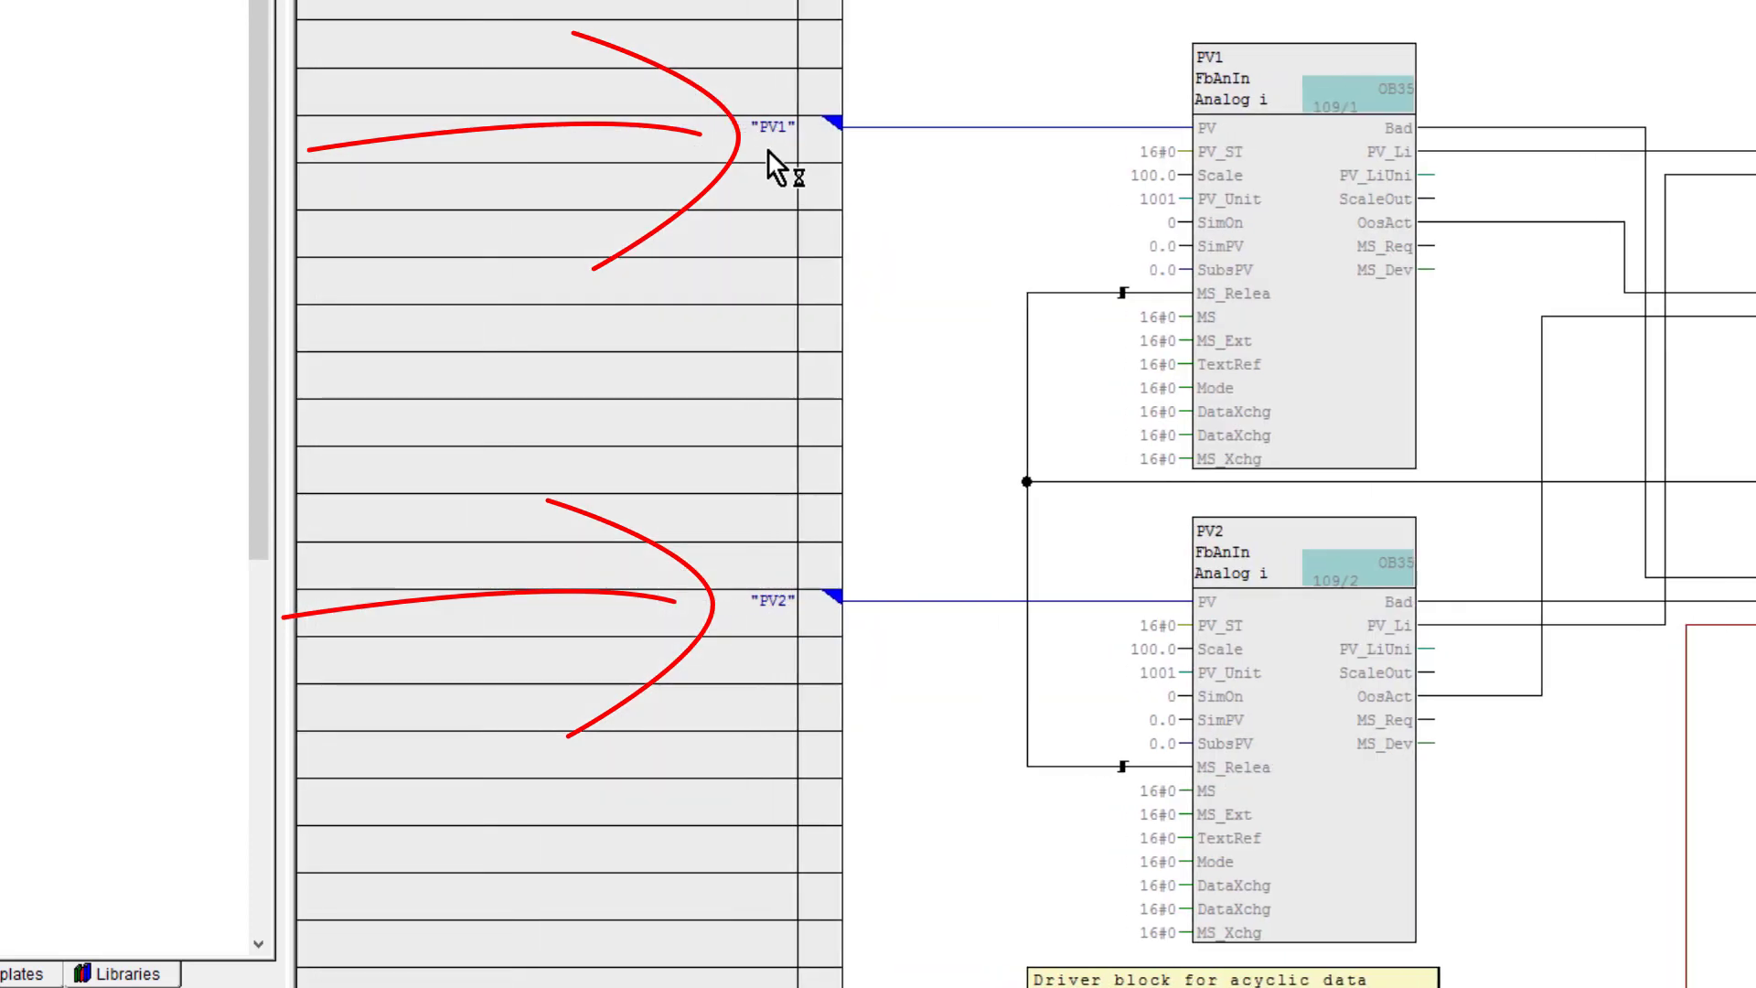
pyautogui.click(994, 126)
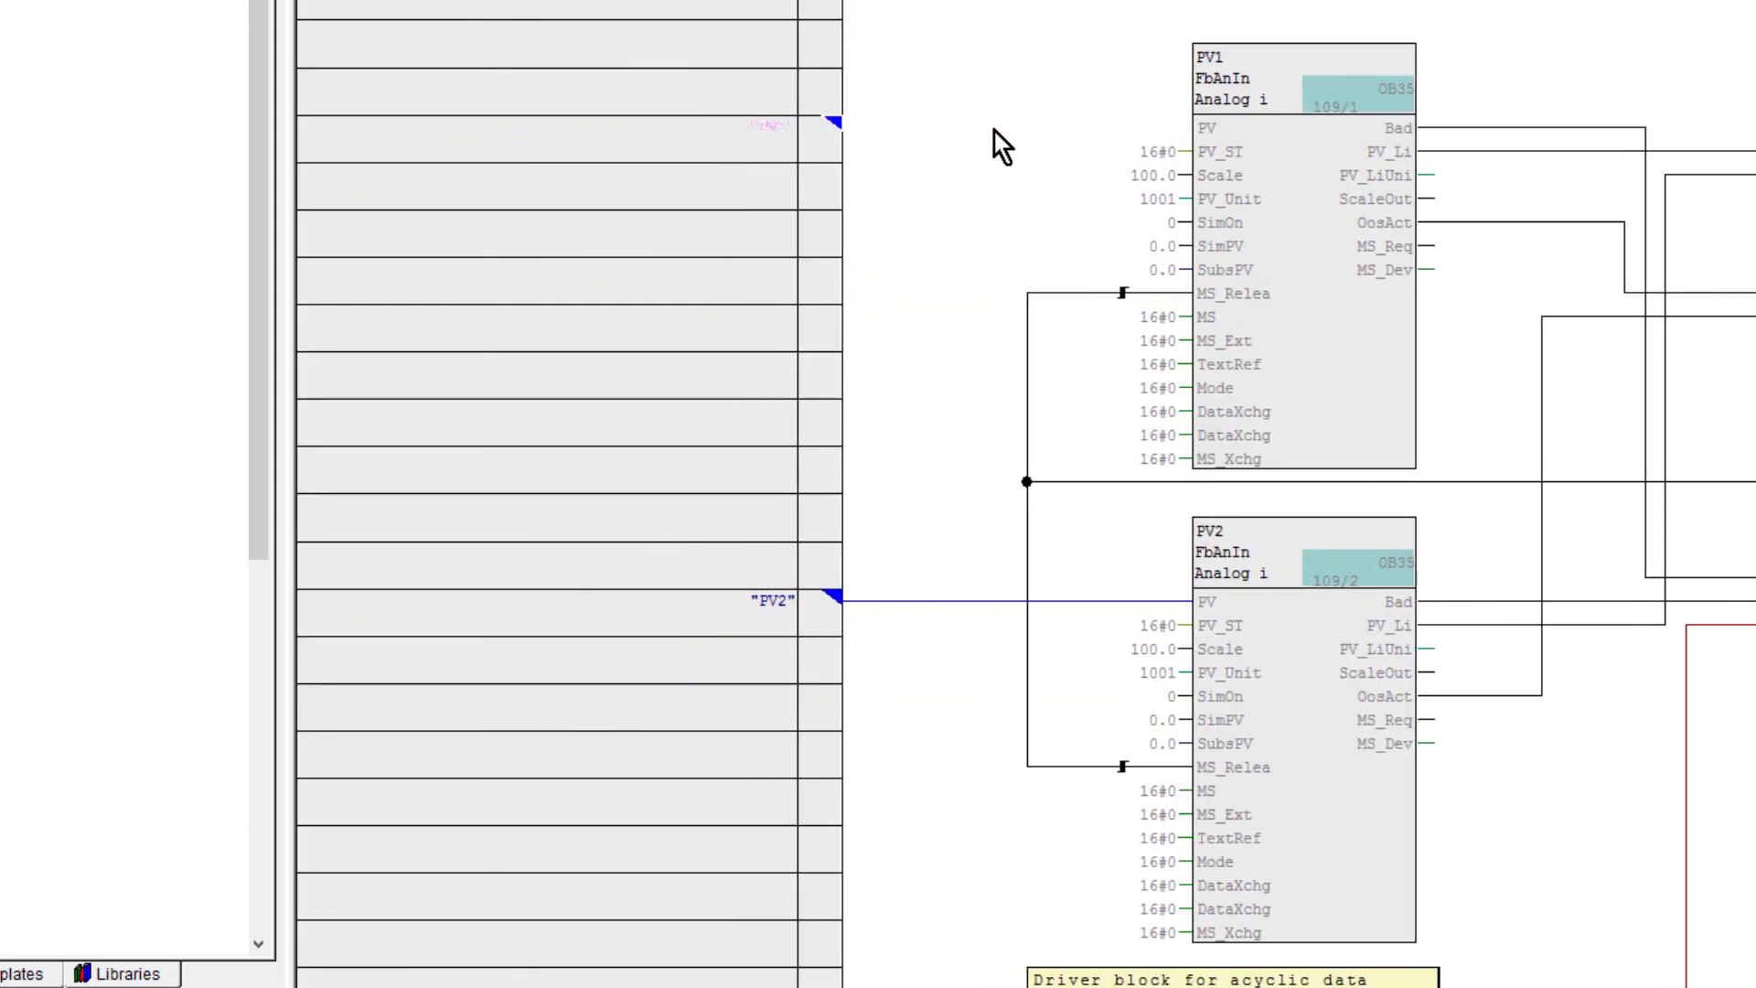
pyautogui.press('Delete')
pyautogui.click(1206, 130)
pyautogui.rightClick(1199, 124)
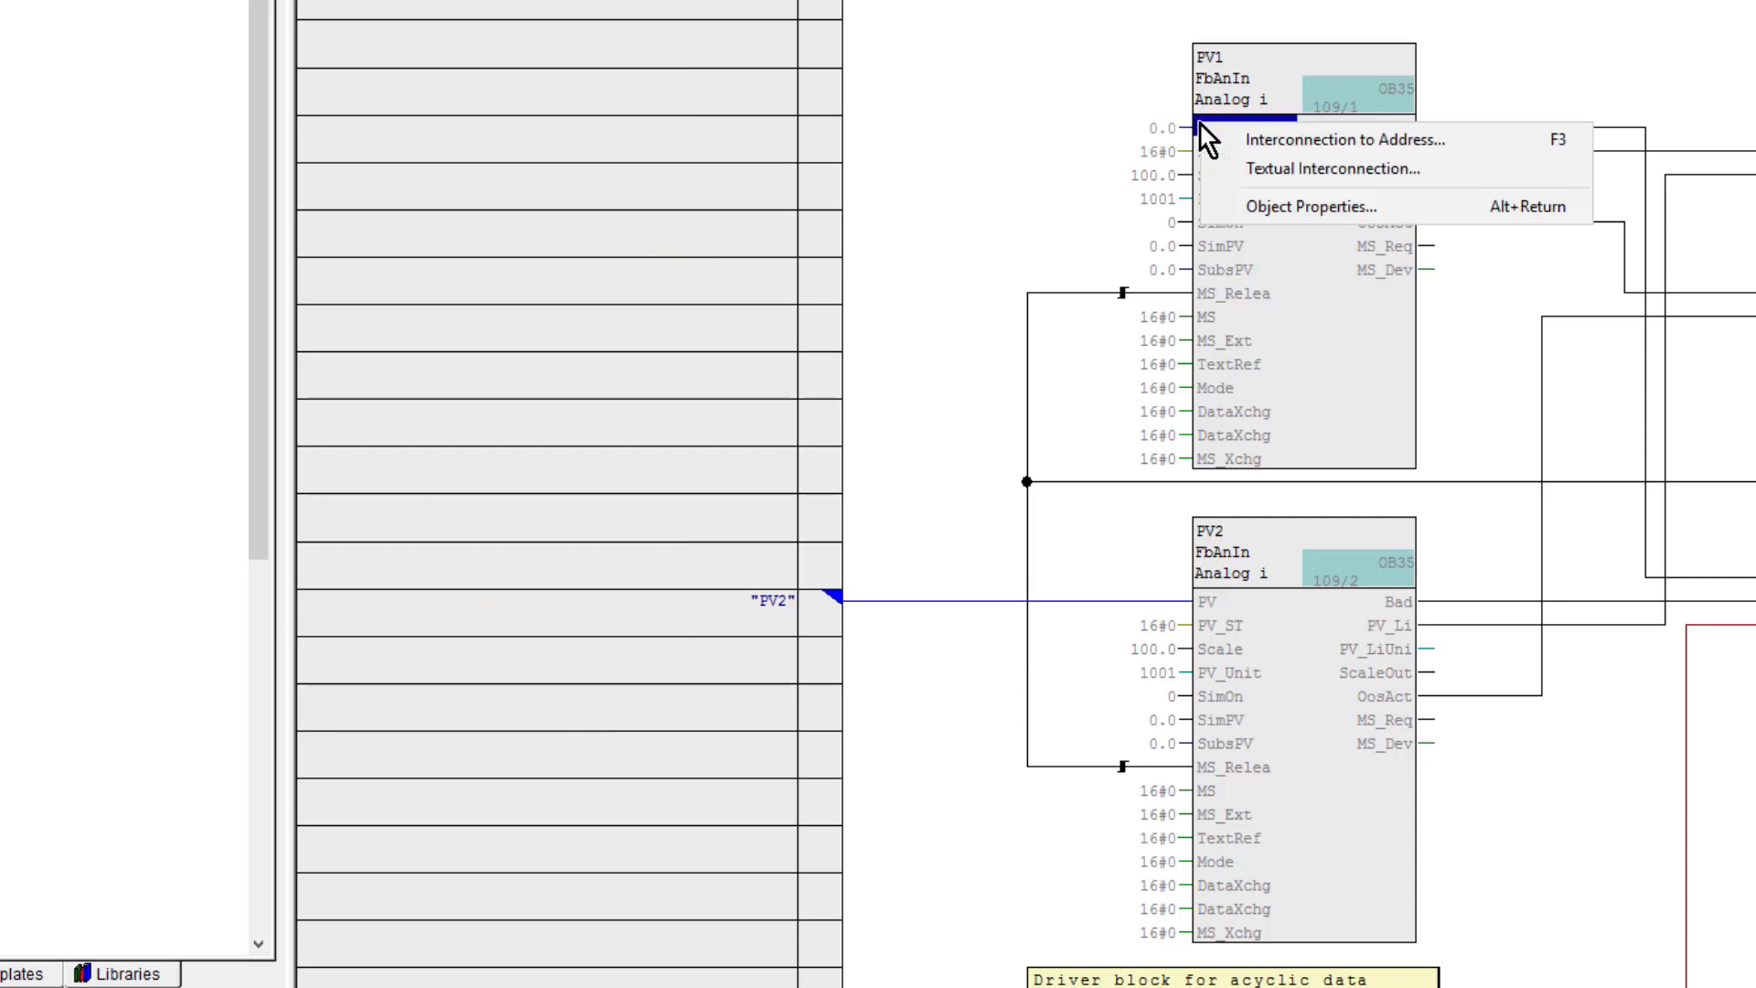
pyautogui.click(1248, 139)
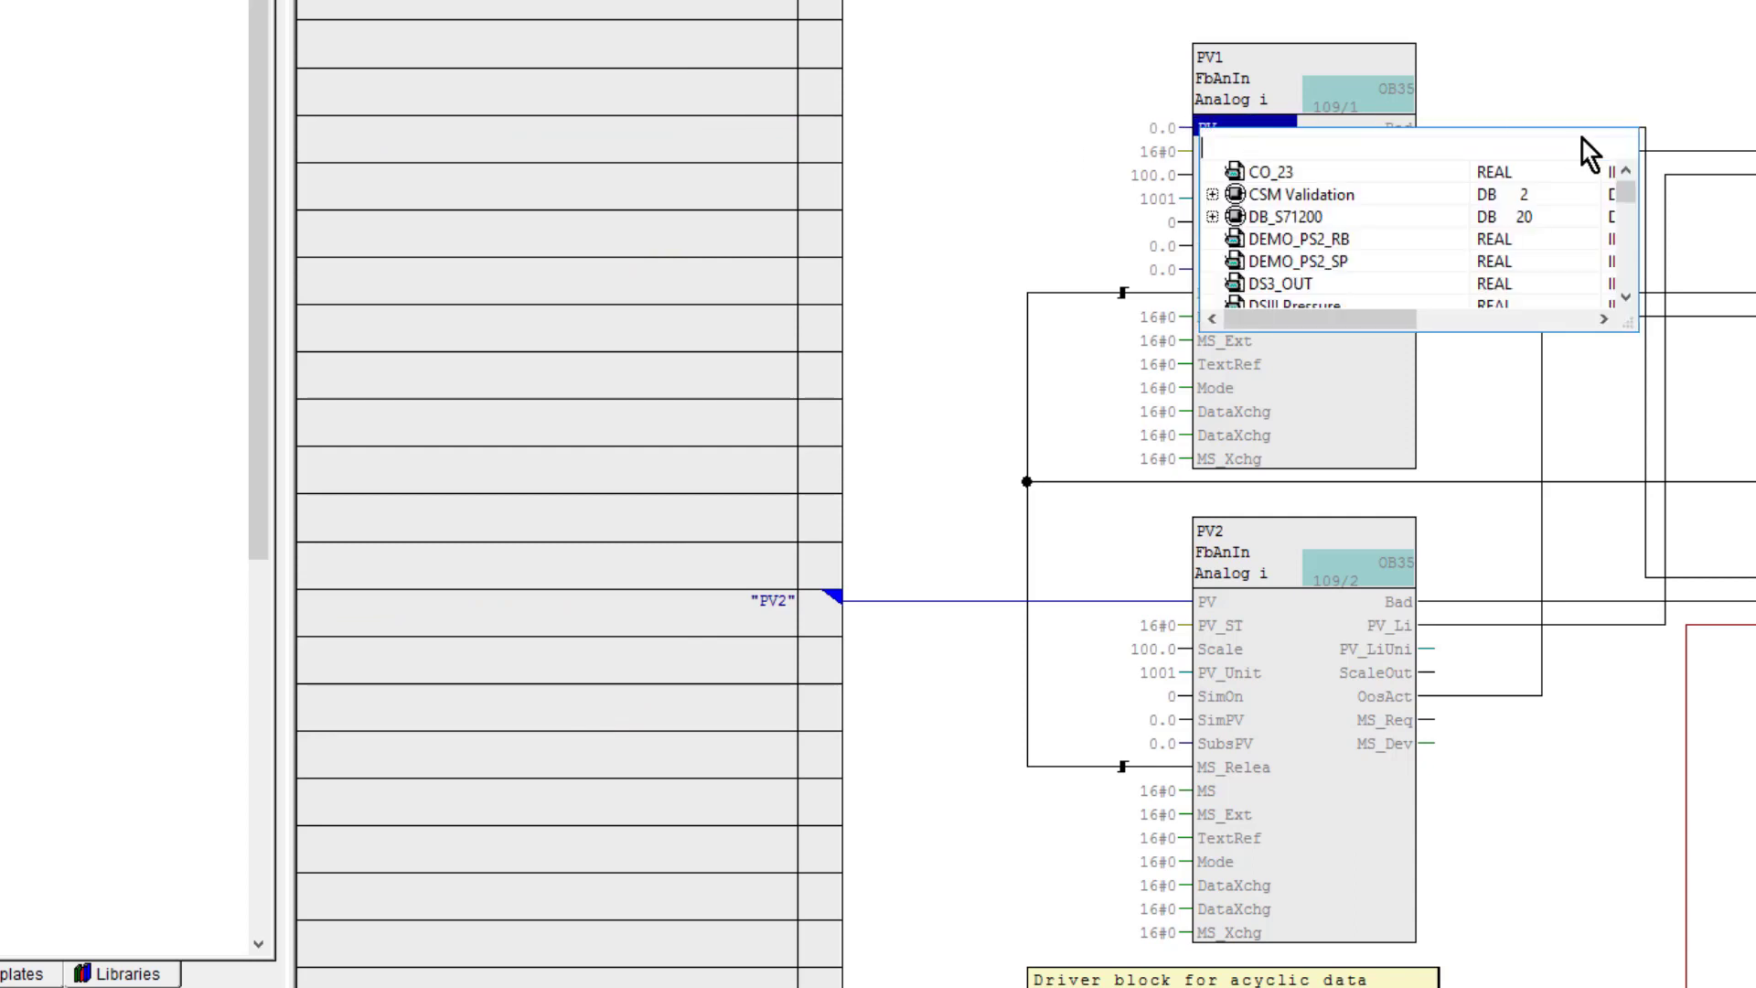
pyautogui.write('L')
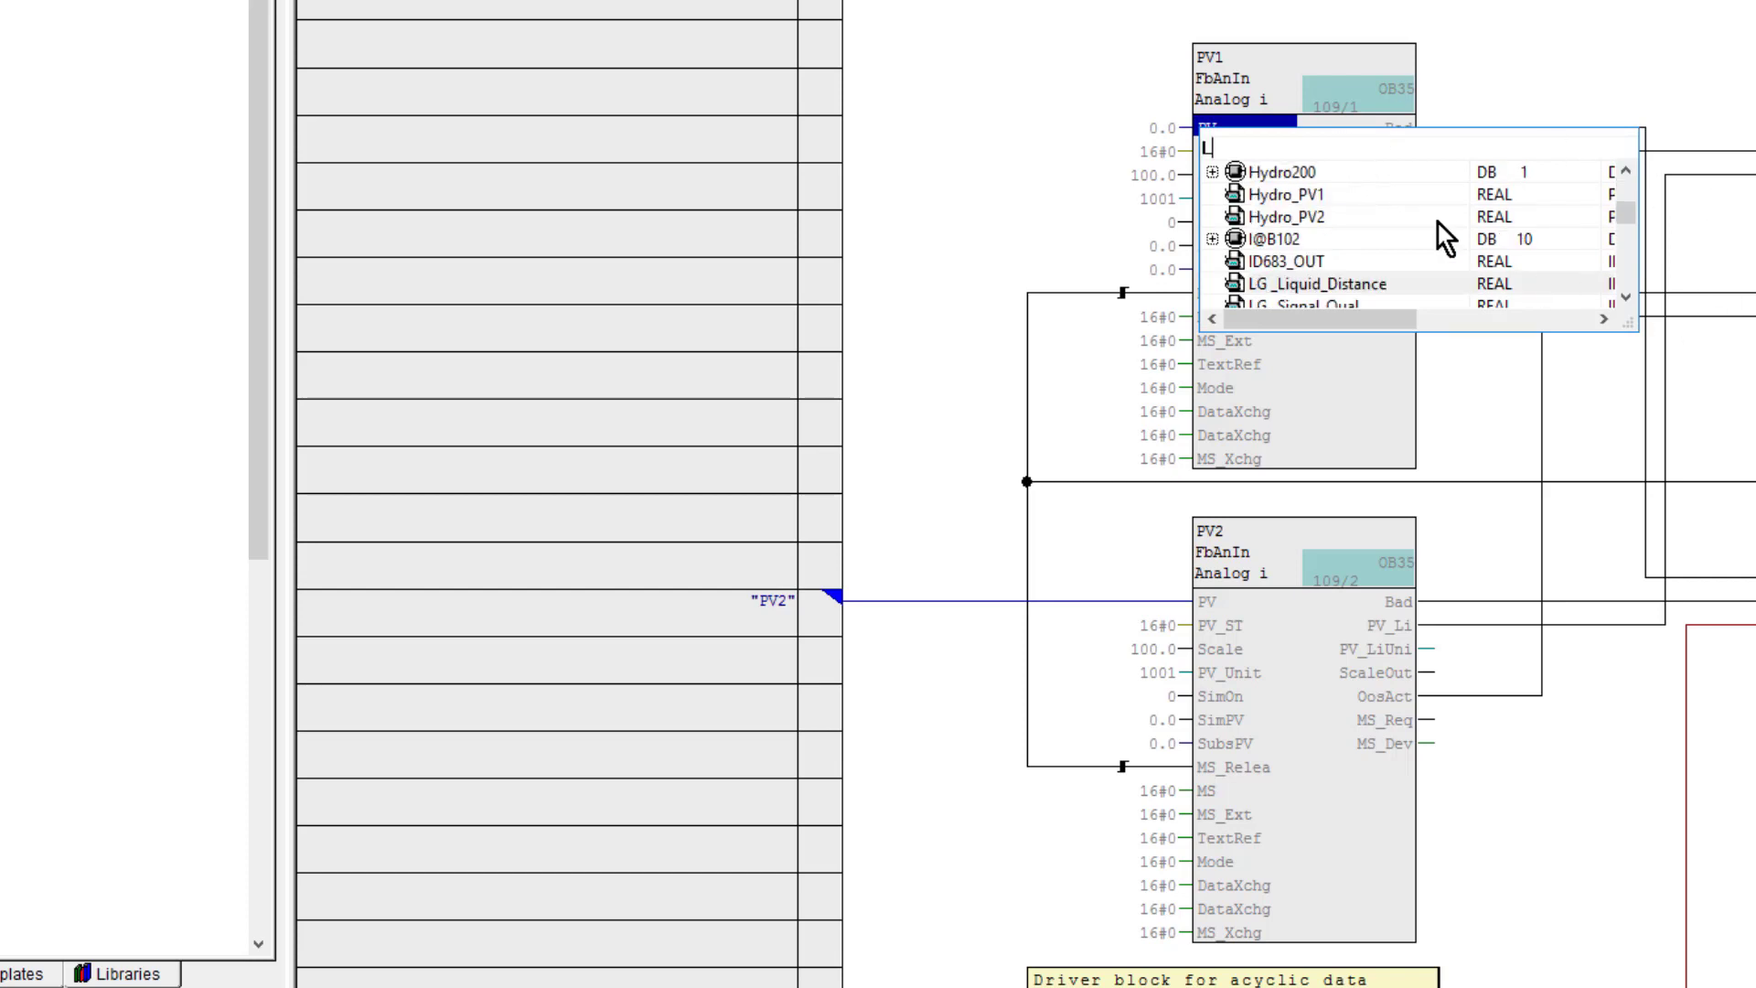
pyautogui.write('R')
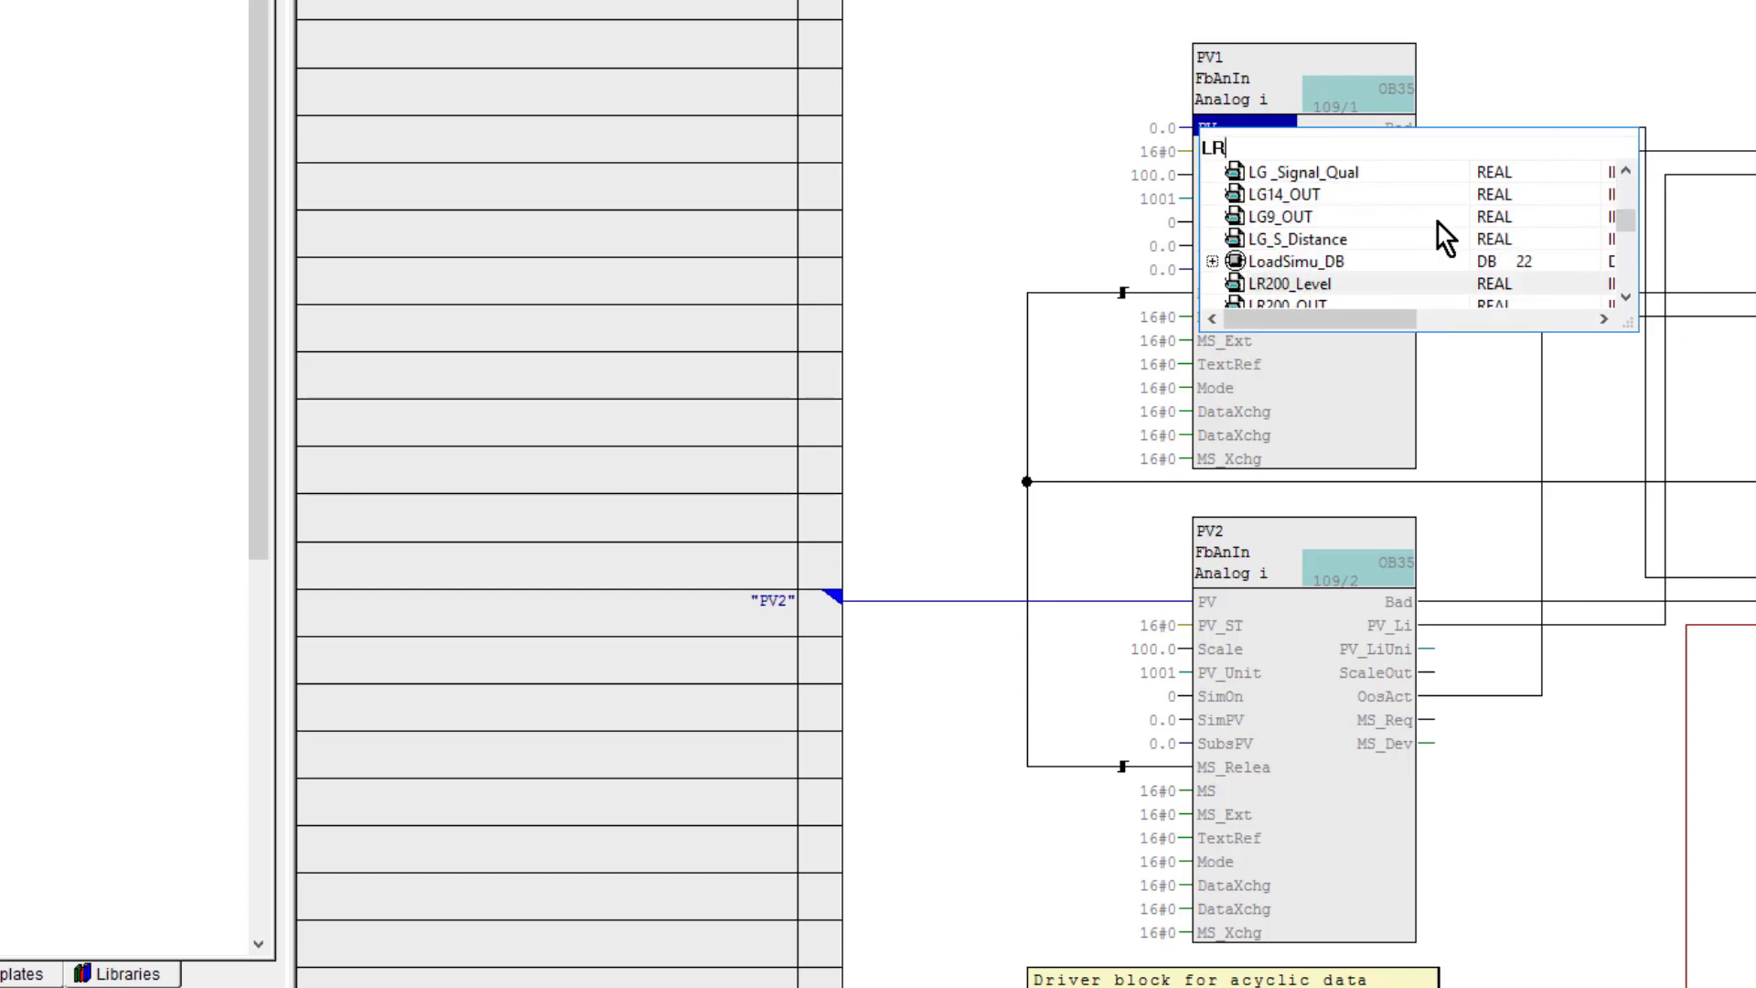
pyautogui.click(1625, 298)
pyautogui.click(1319, 284)
pyautogui.click(1318, 285)
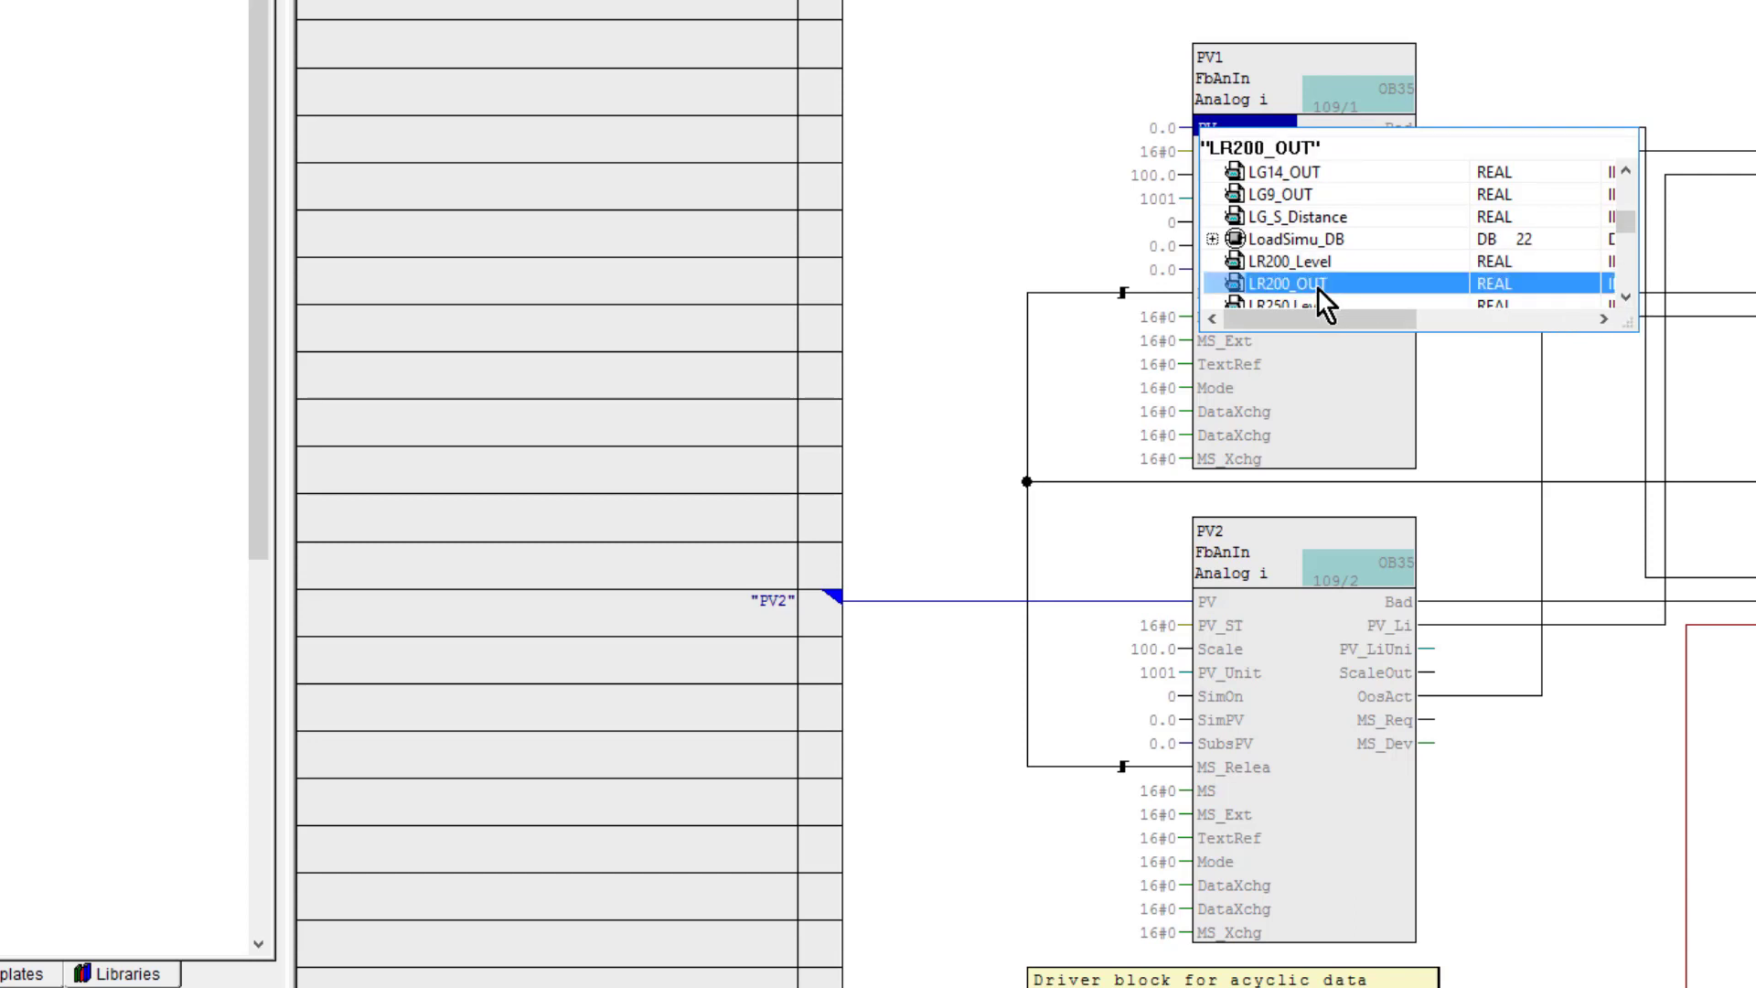
pyautogui.press('Return')
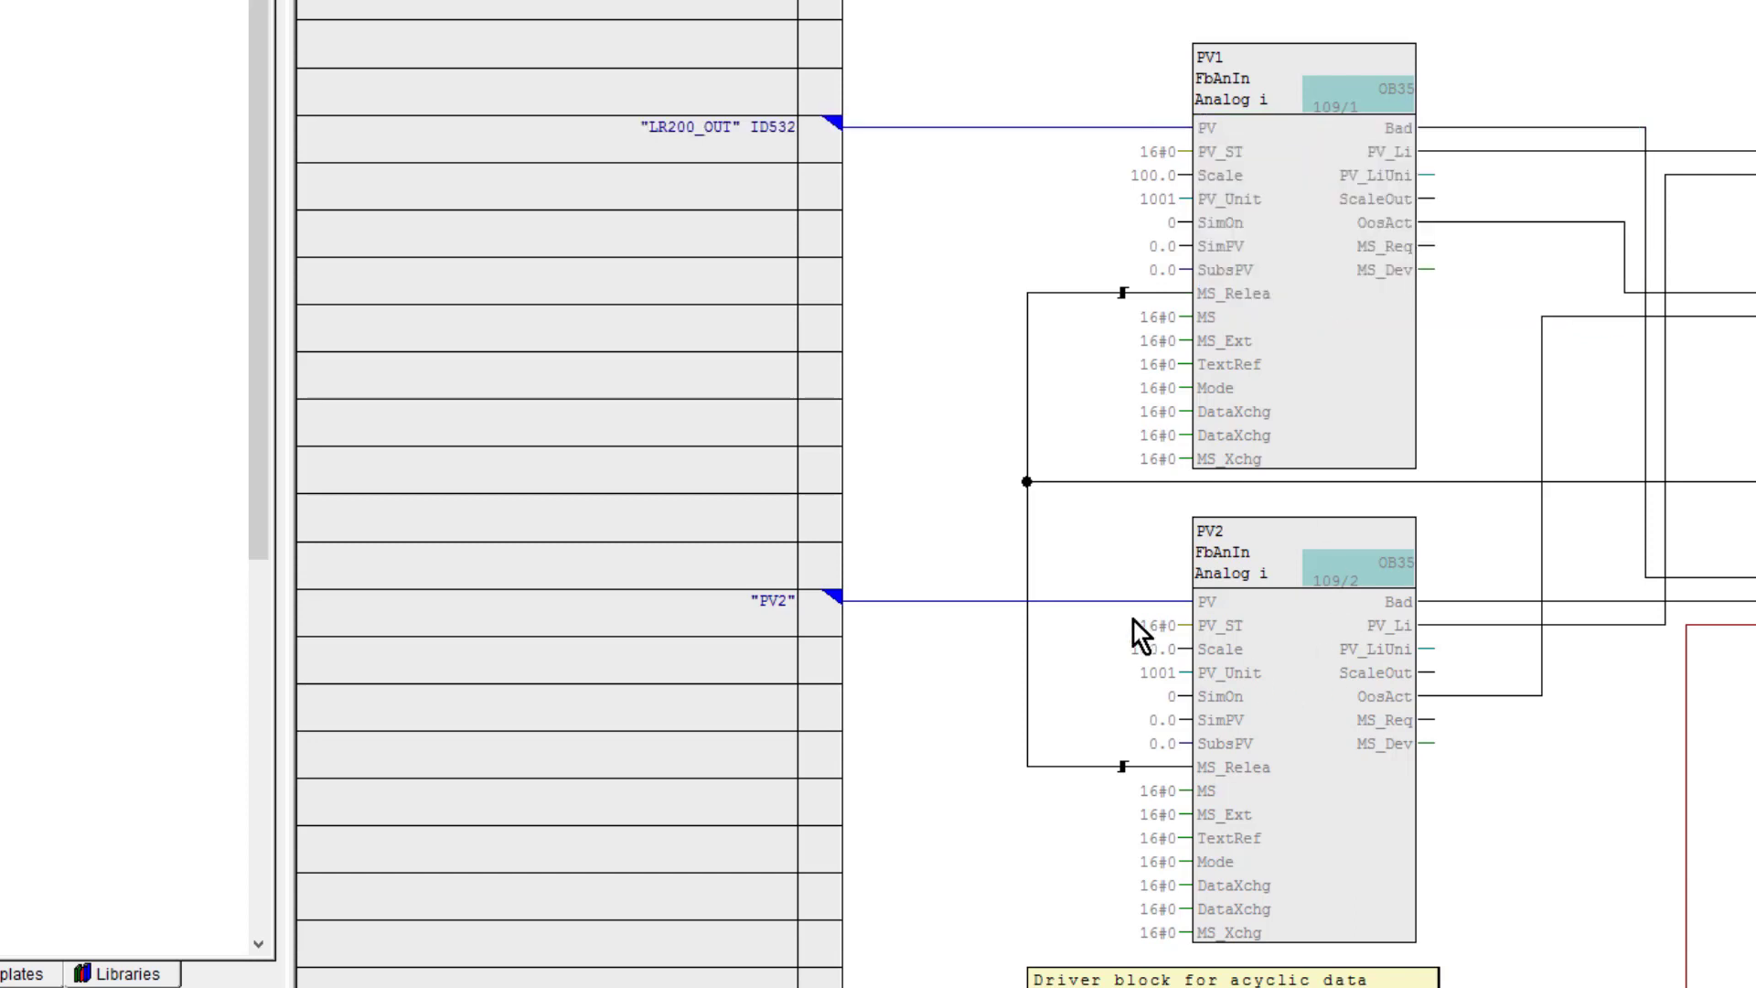
# Delete PV2's placeholder link and interconnect PV2's PV input to LR200_Level.
pyautogui.click(1085, 594)
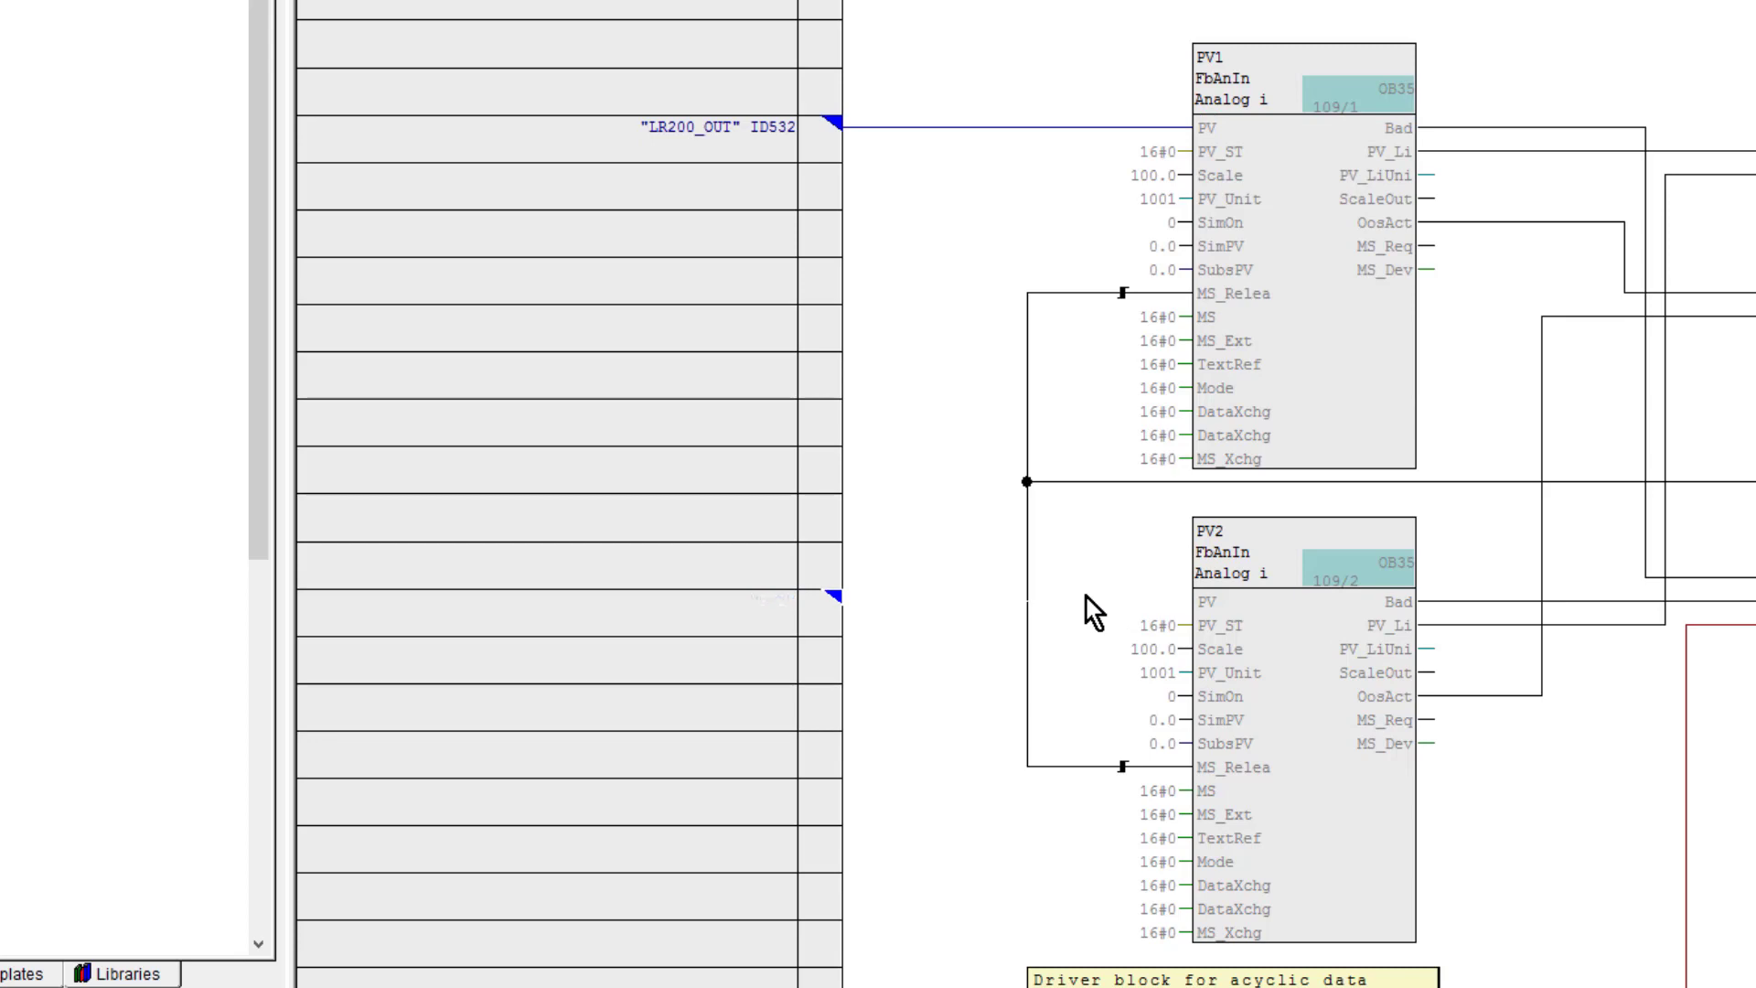
pyautogui.press('Delete')
pyautogui.click(1204, 602)
pyautogui.rightClick(1204, 602)
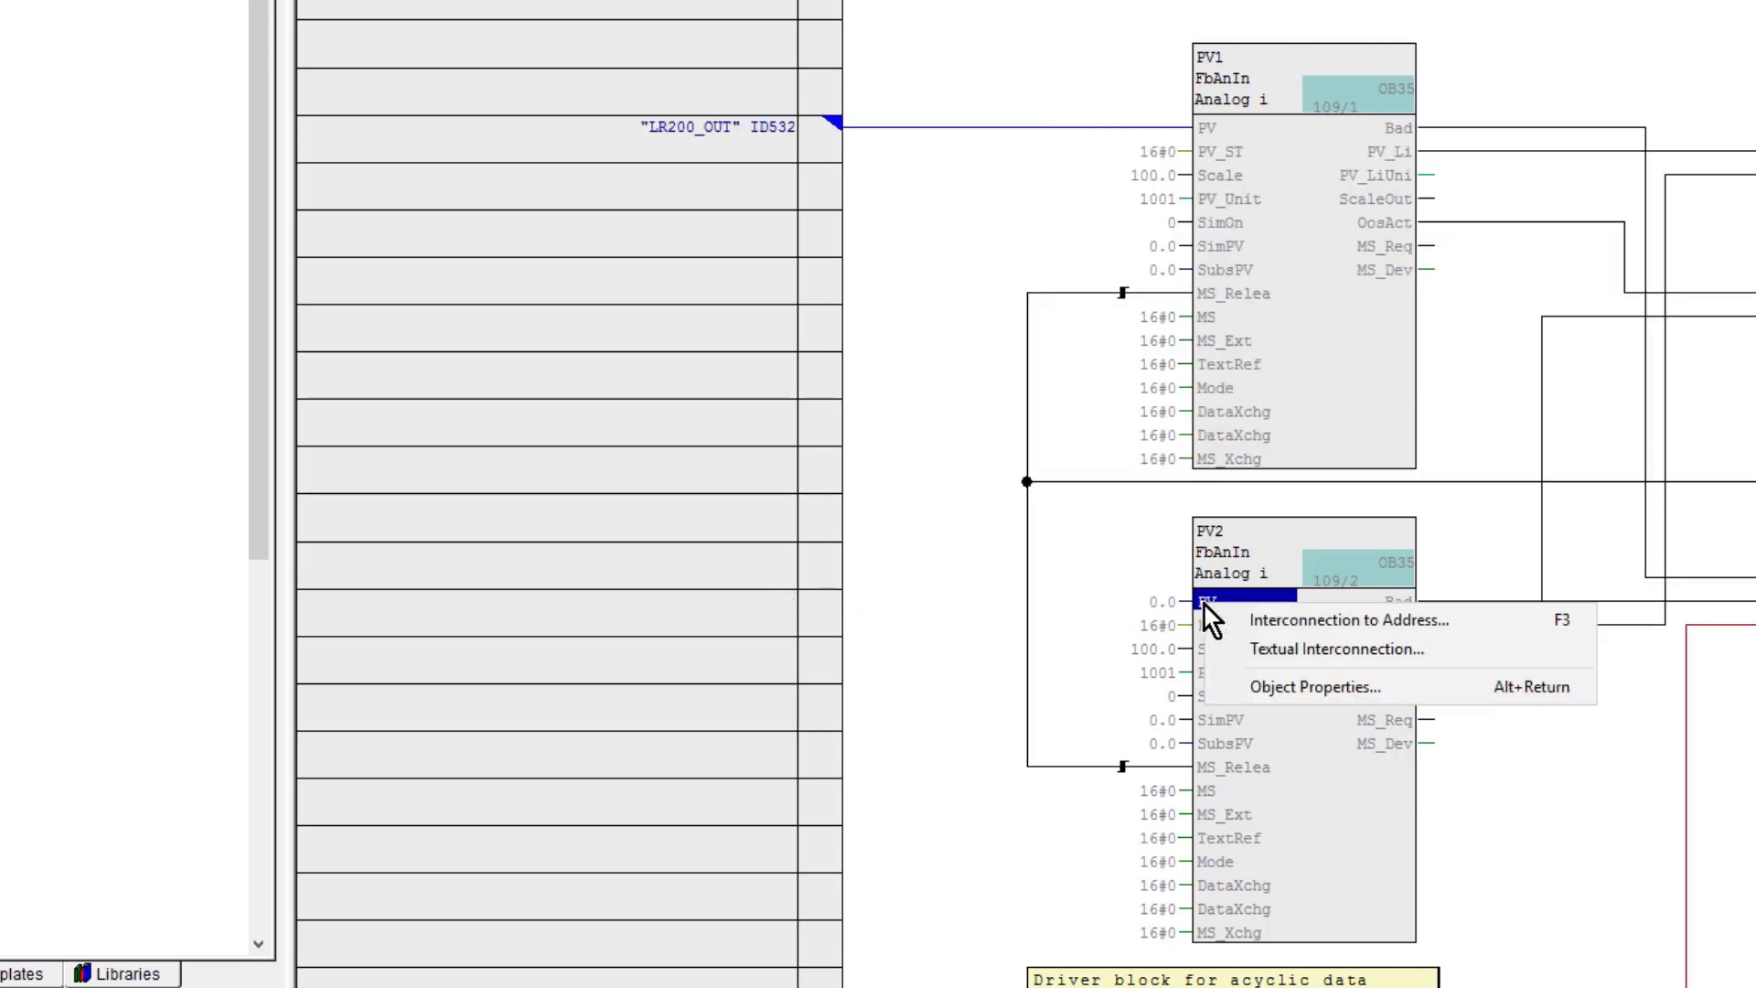
pyautogui.click(1292, 628)
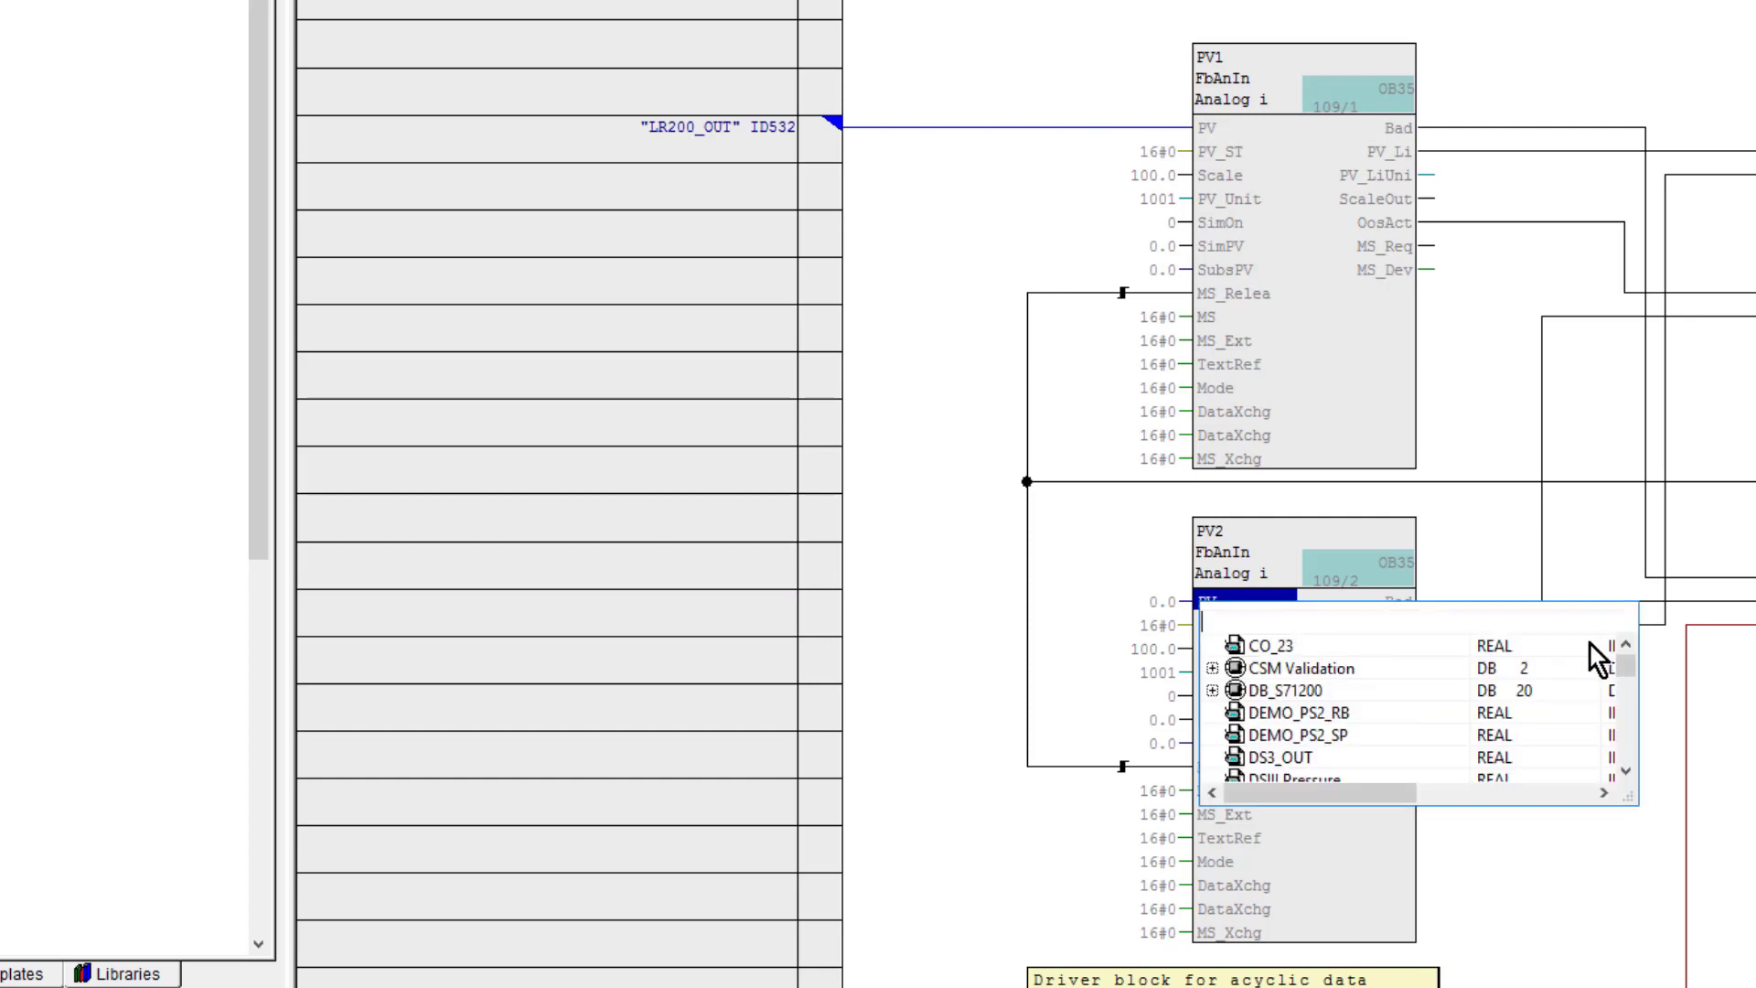
pyautogui.write('LR')
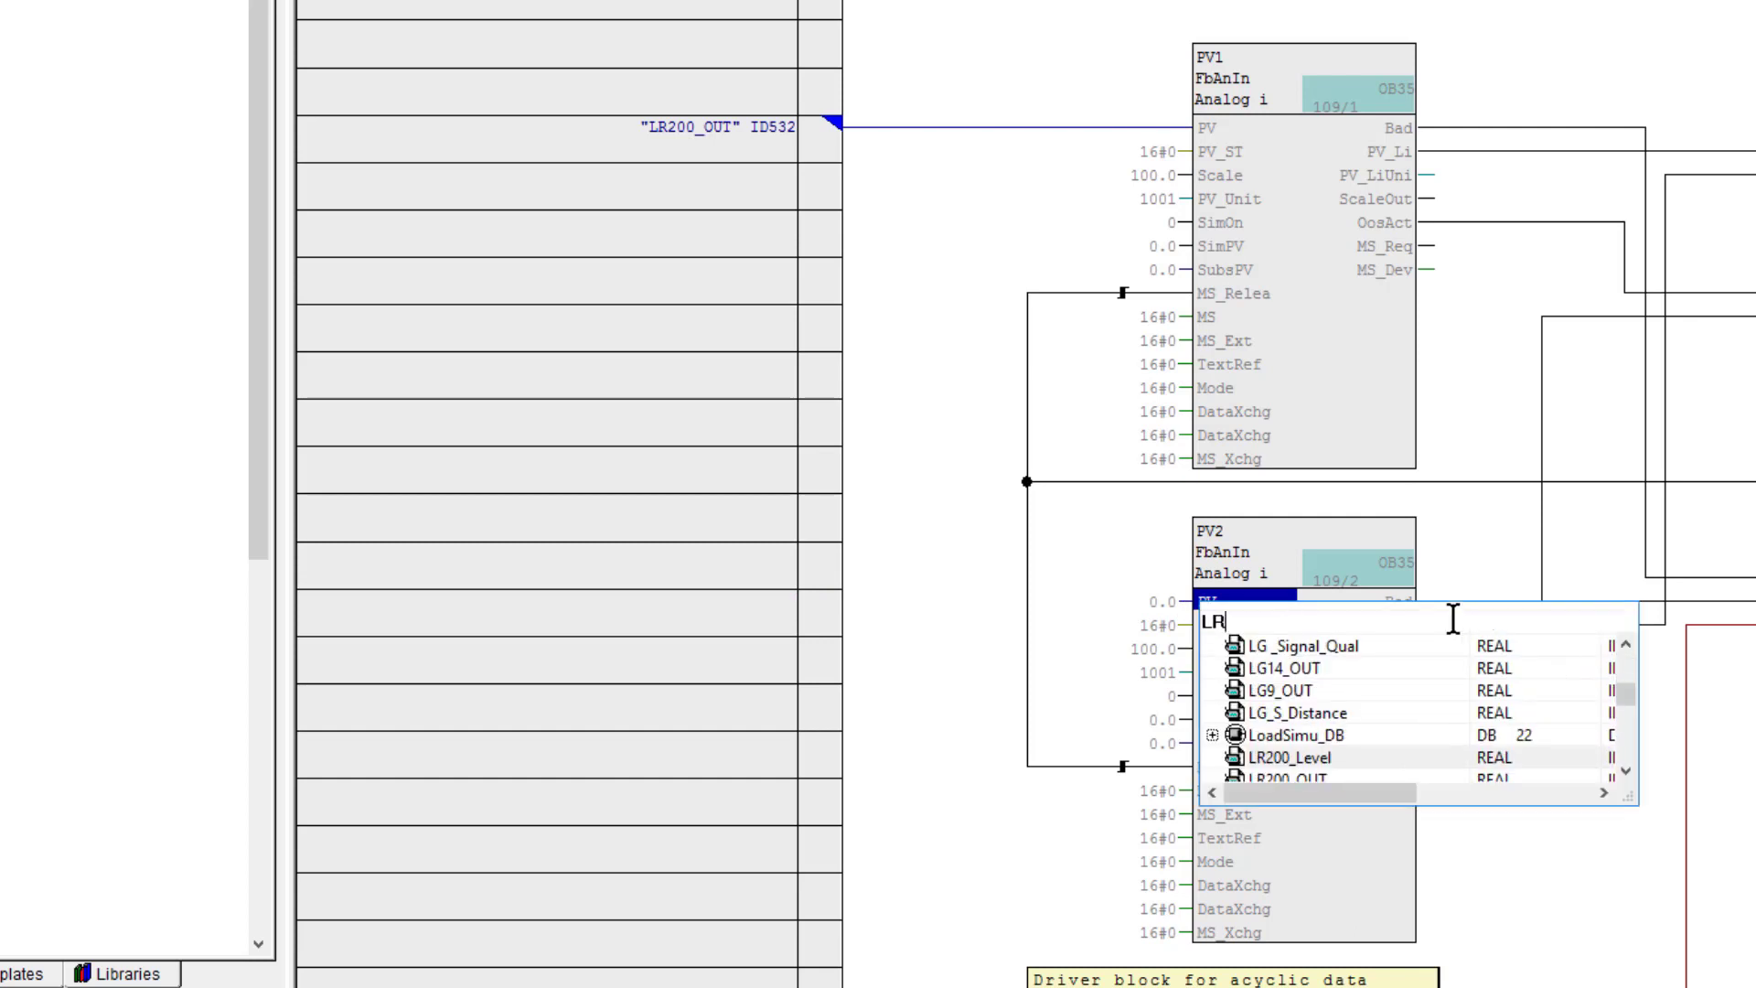
pyautogui.click(1627, 773)
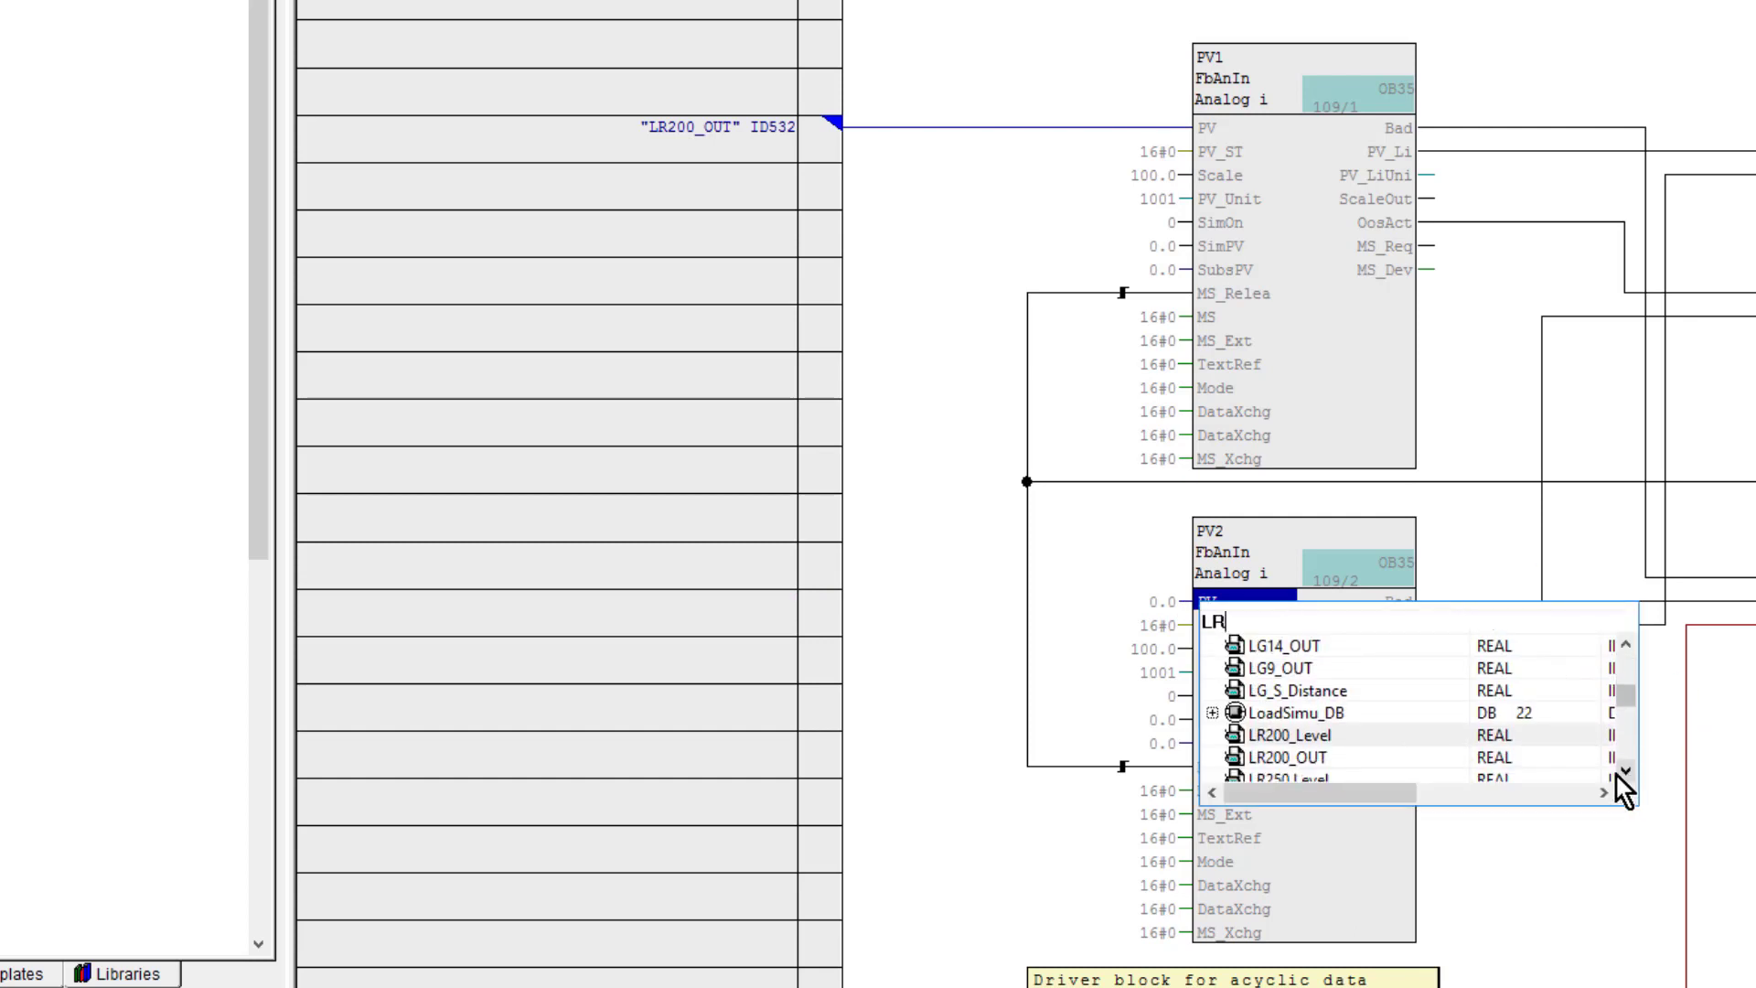
pyautogui.doubleClick(1351, 736)
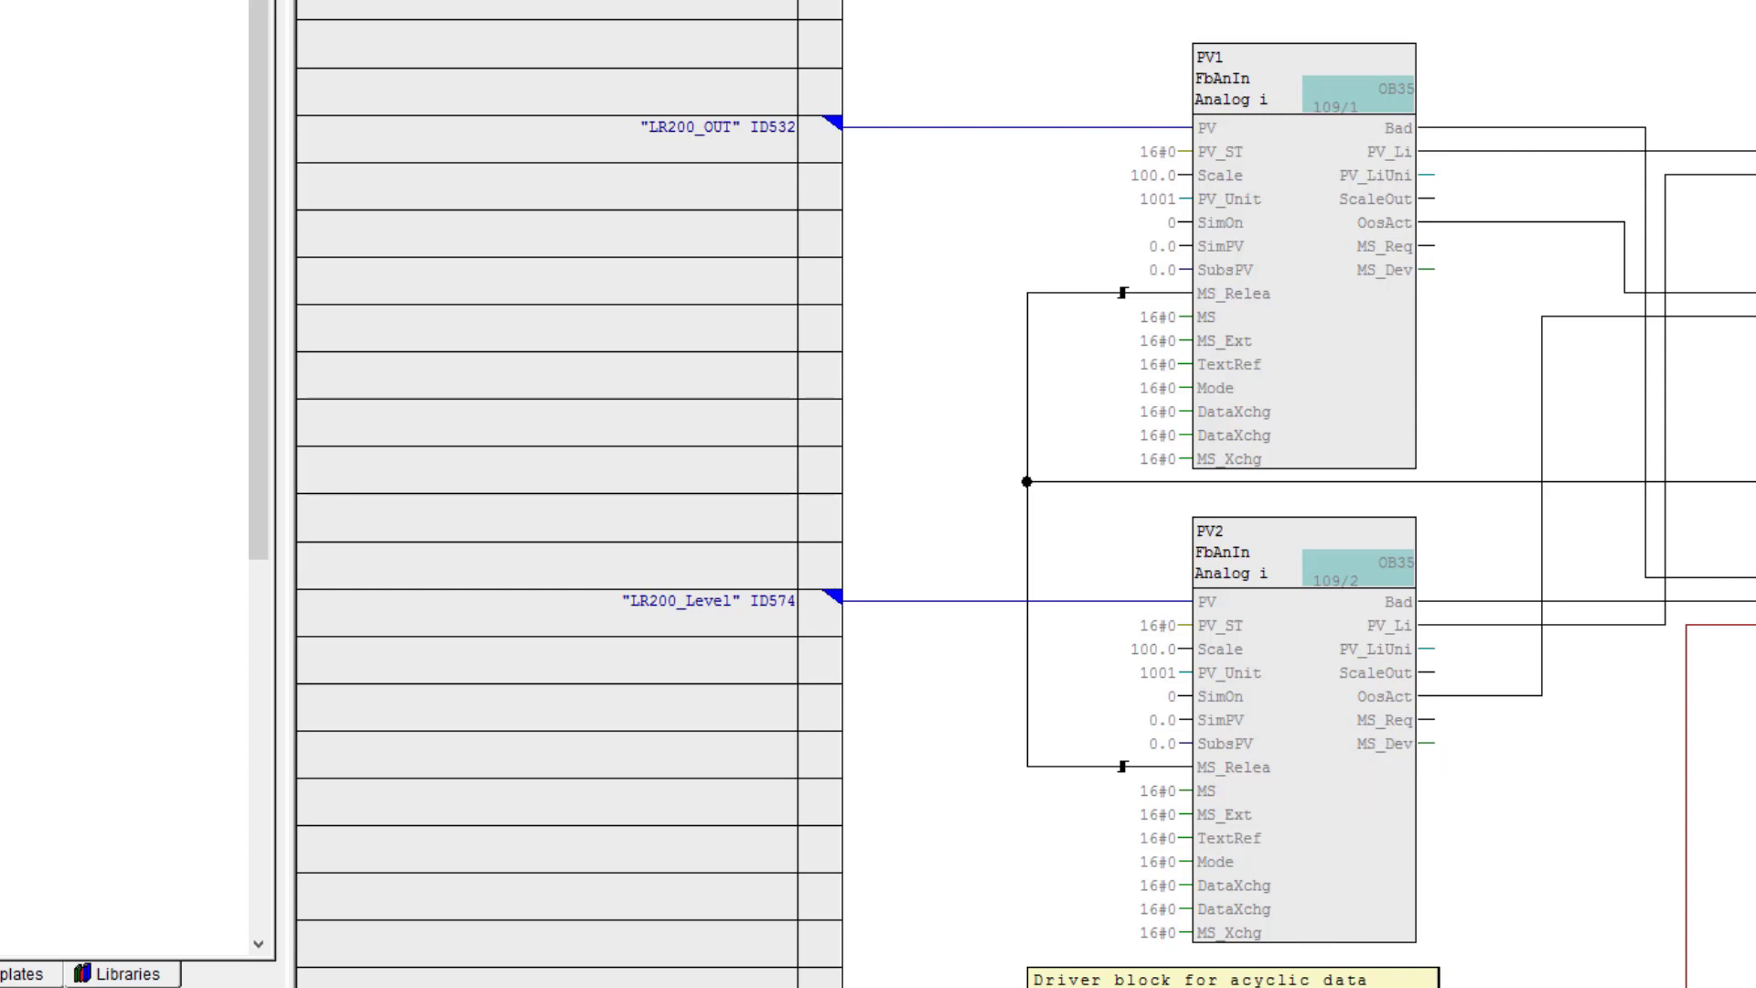
pyautogui.hscroll(10, 1024, 494)
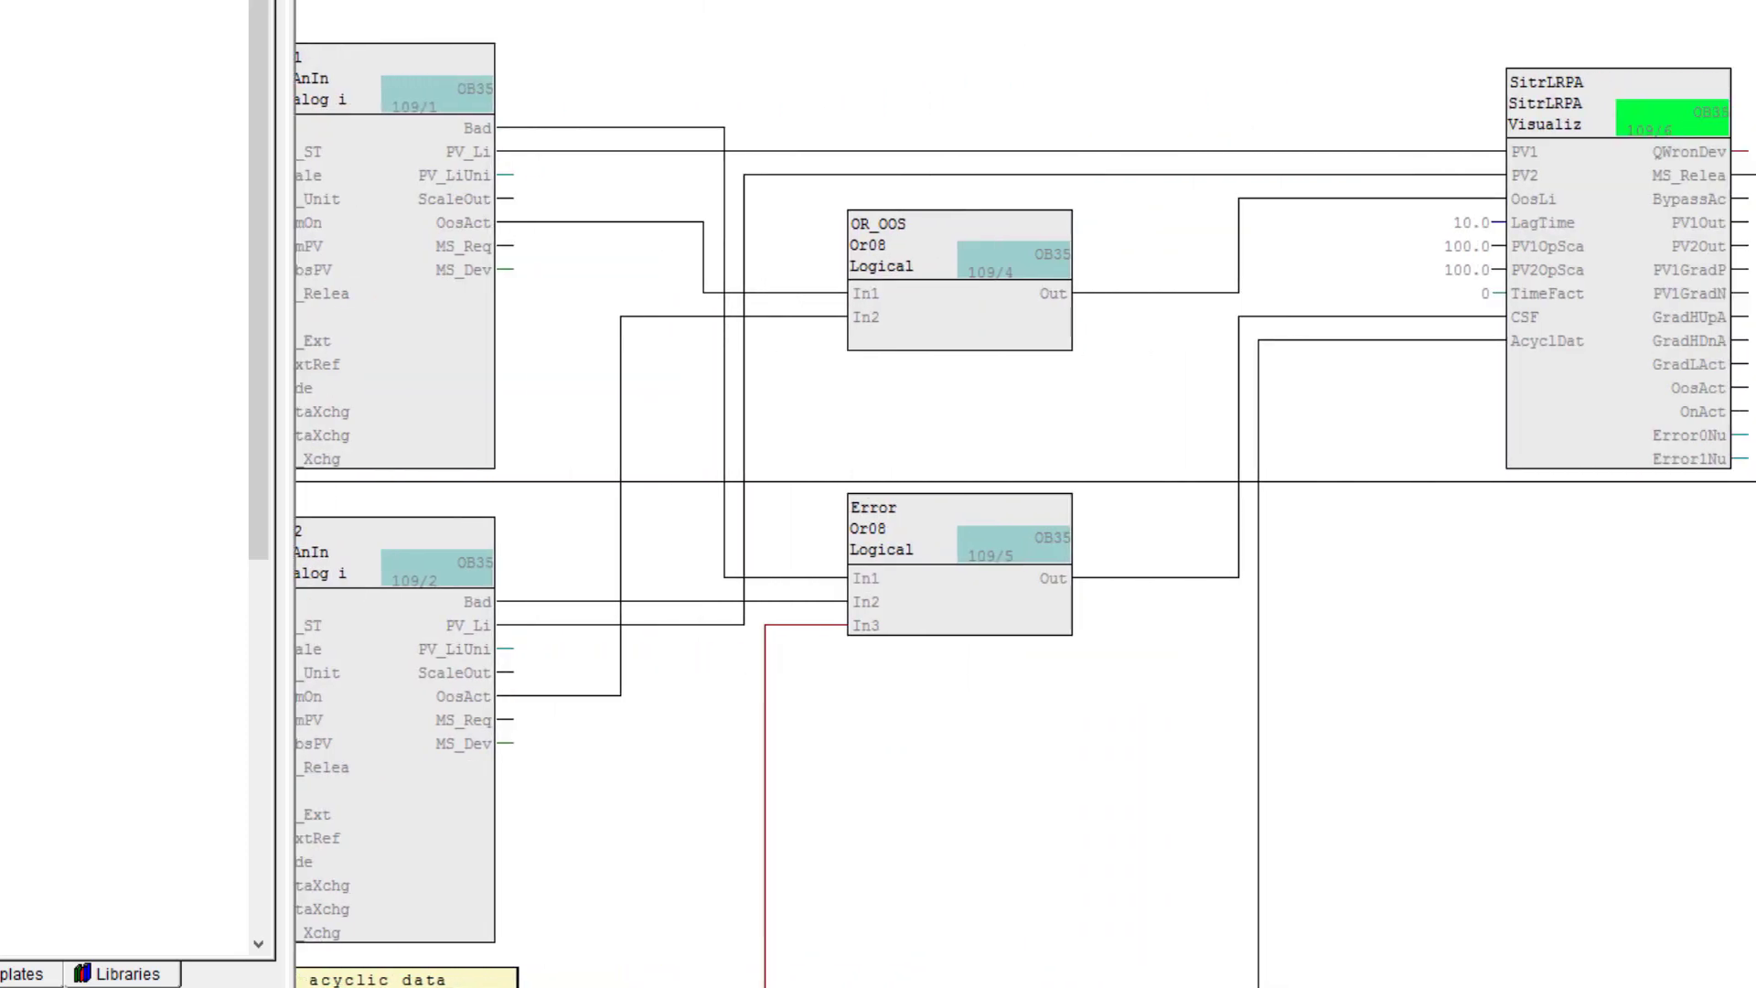
pyautogui.scroll(-3, 1025, 494)
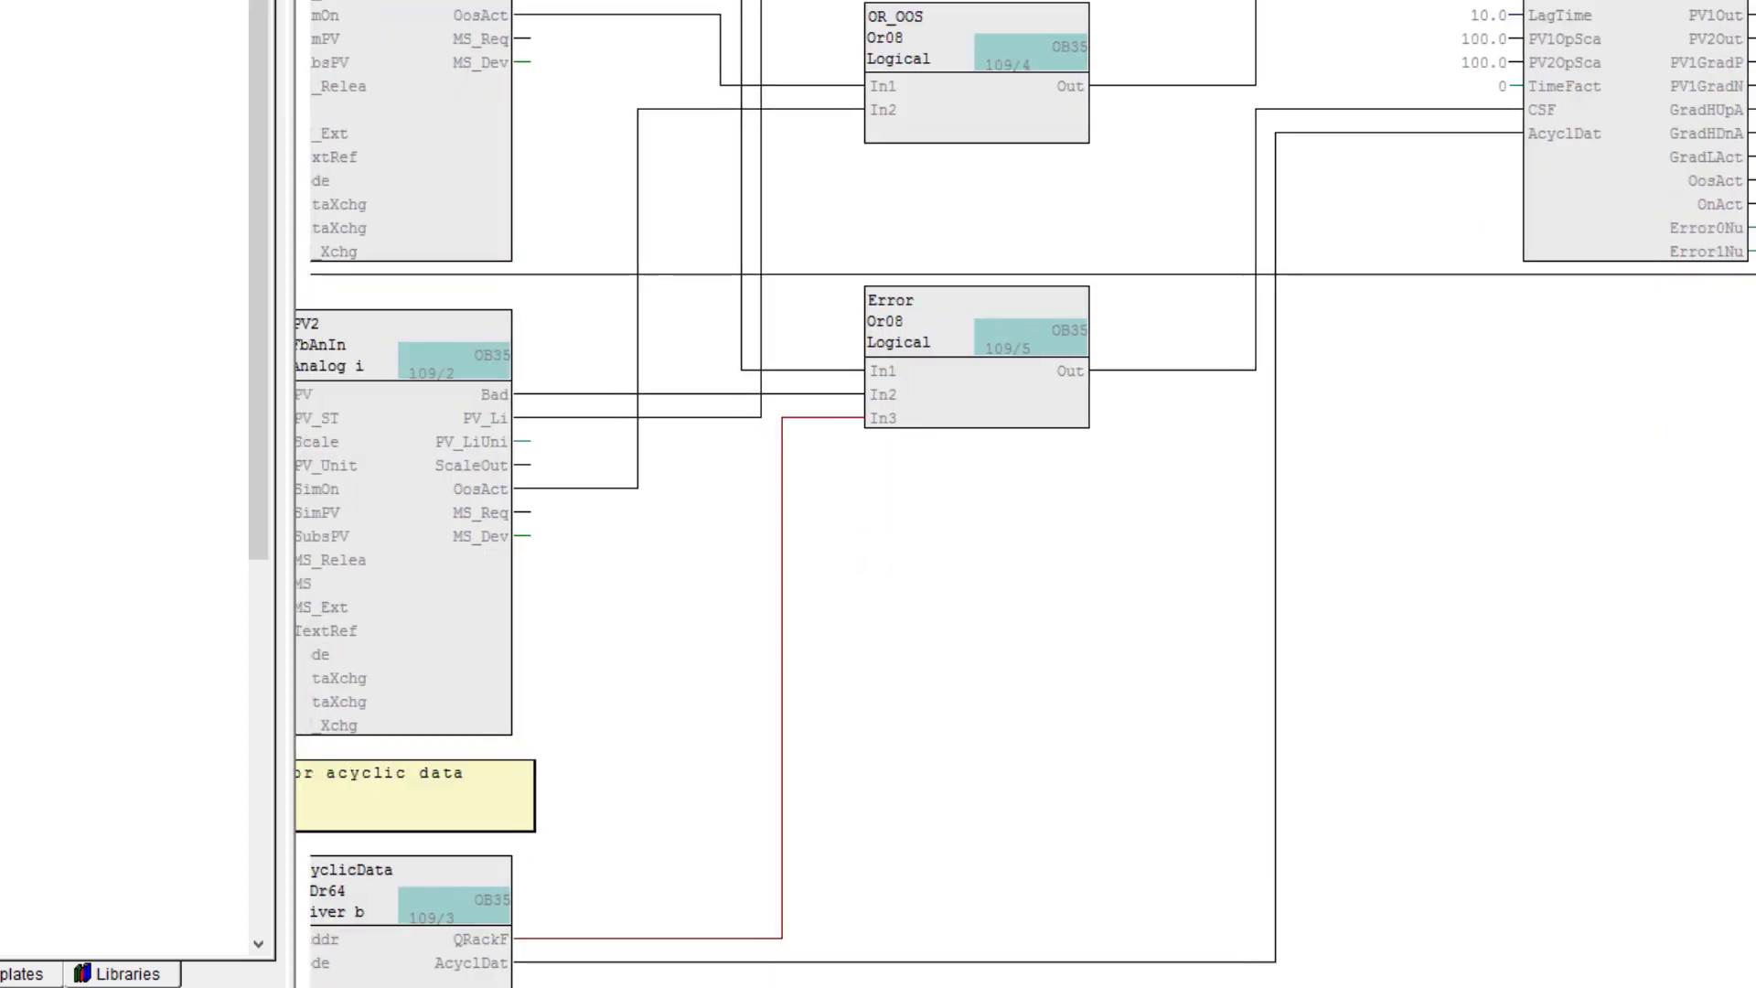
pyautogui.hscroll(-10, 1220, 935)
# Enter 532 as AcyclicData's Laddr value, confirmed against the LR200's HW Config addresses.
pyautogui.click(1221, 938)
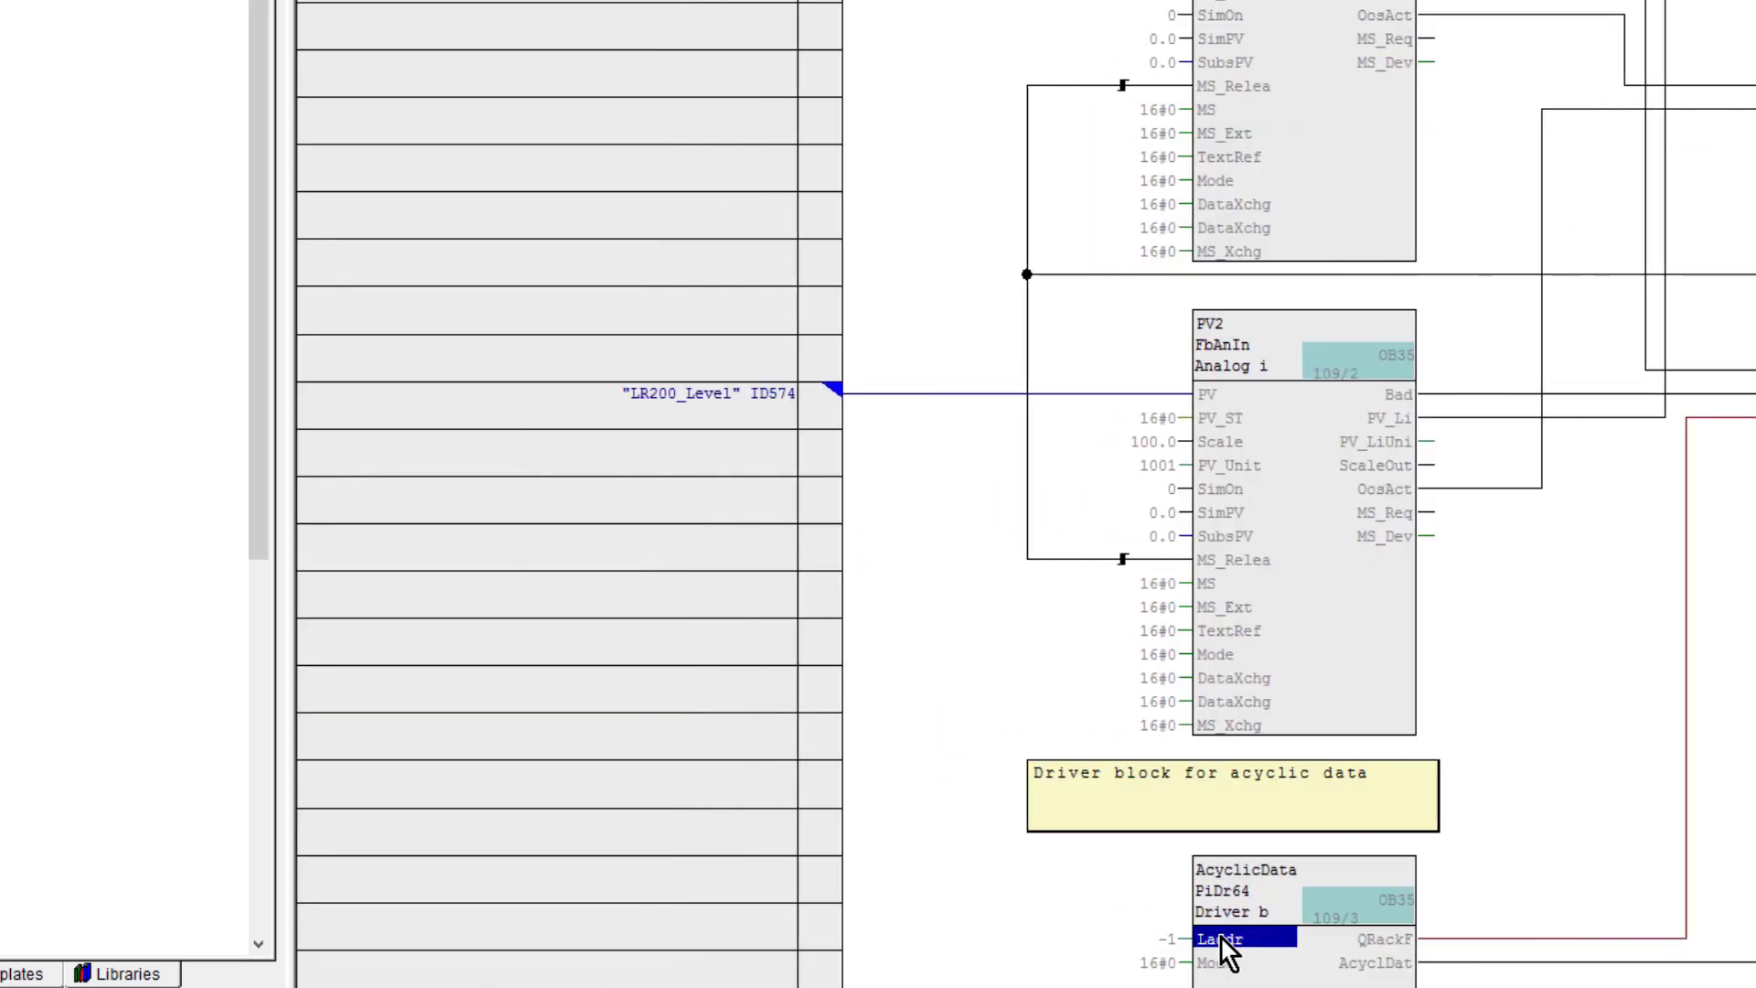
pyautogui.rightClick(1221, 938)
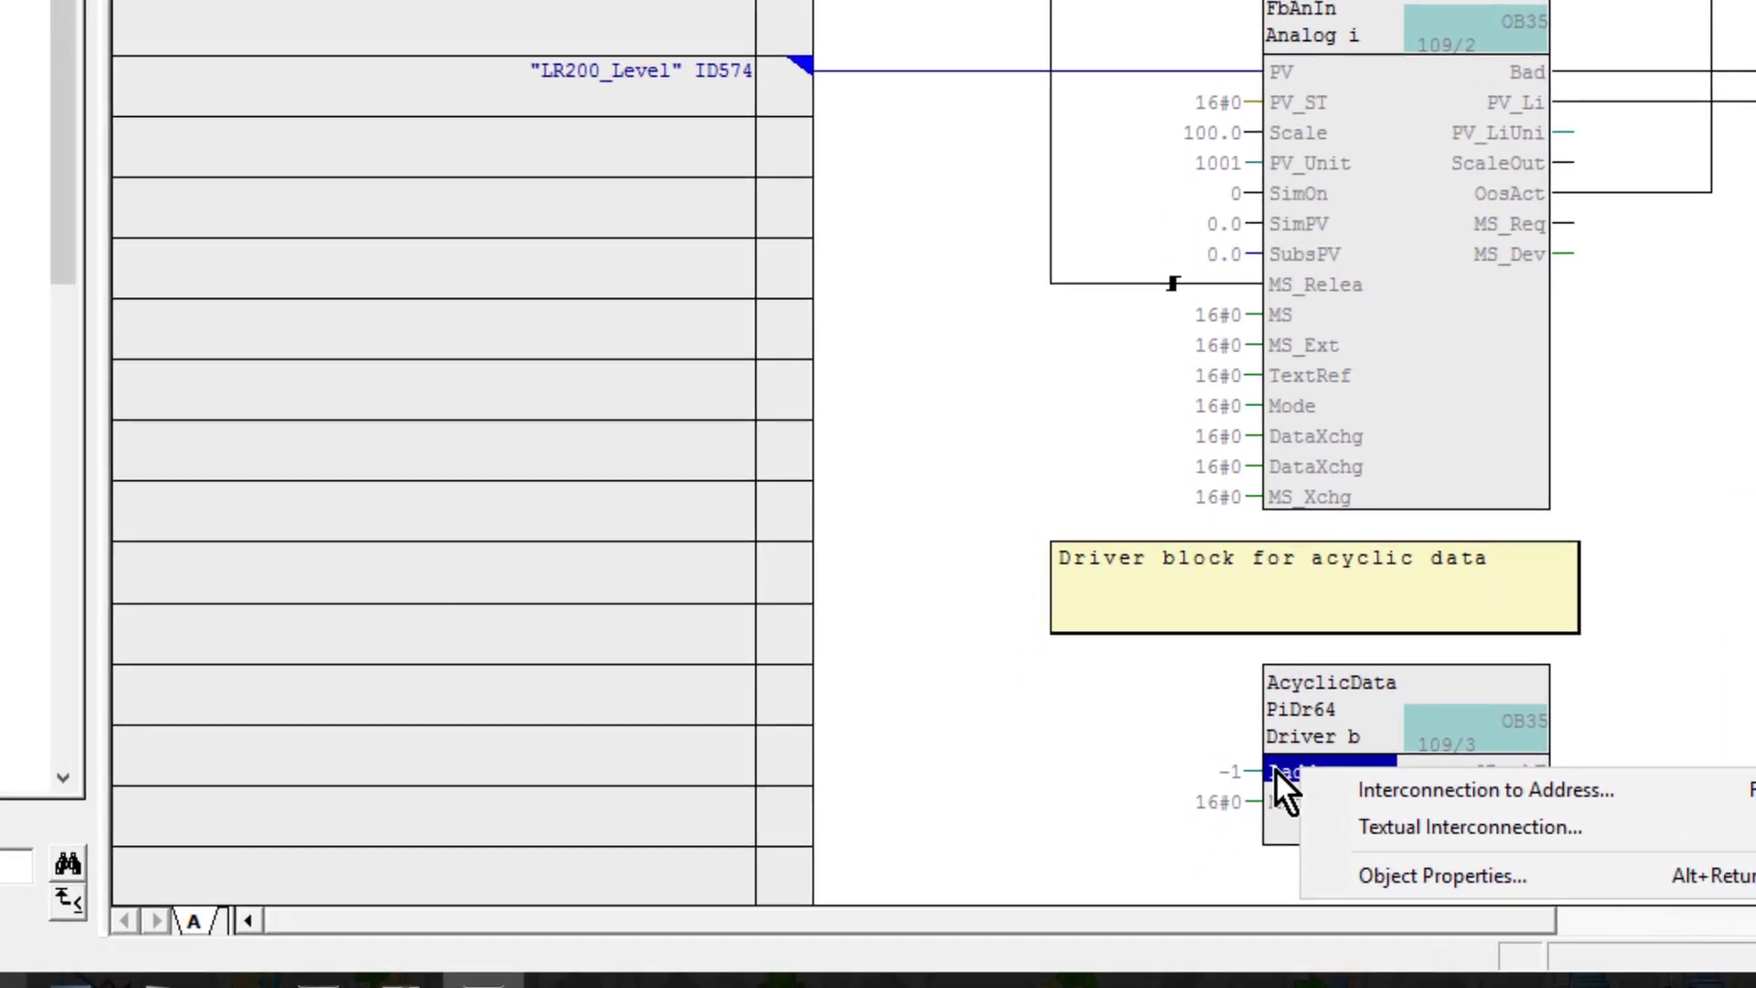
pyautogui.hotkey('alt', 'Return')
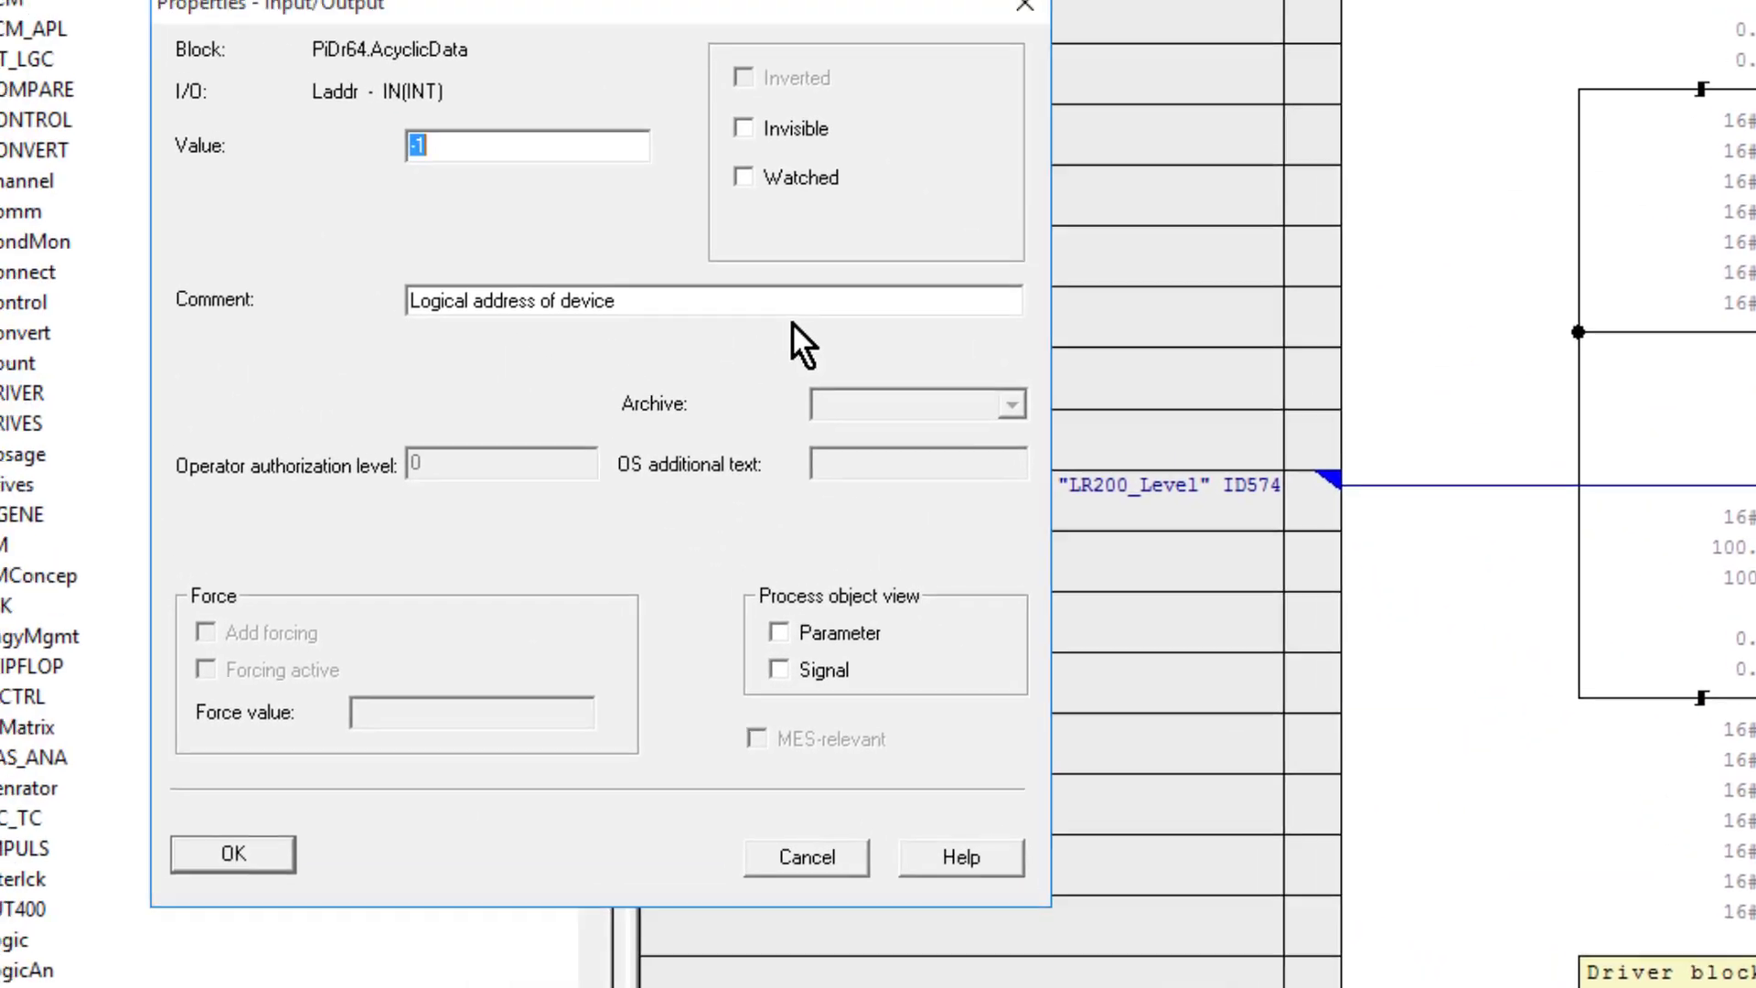
pyautogui.write('532')
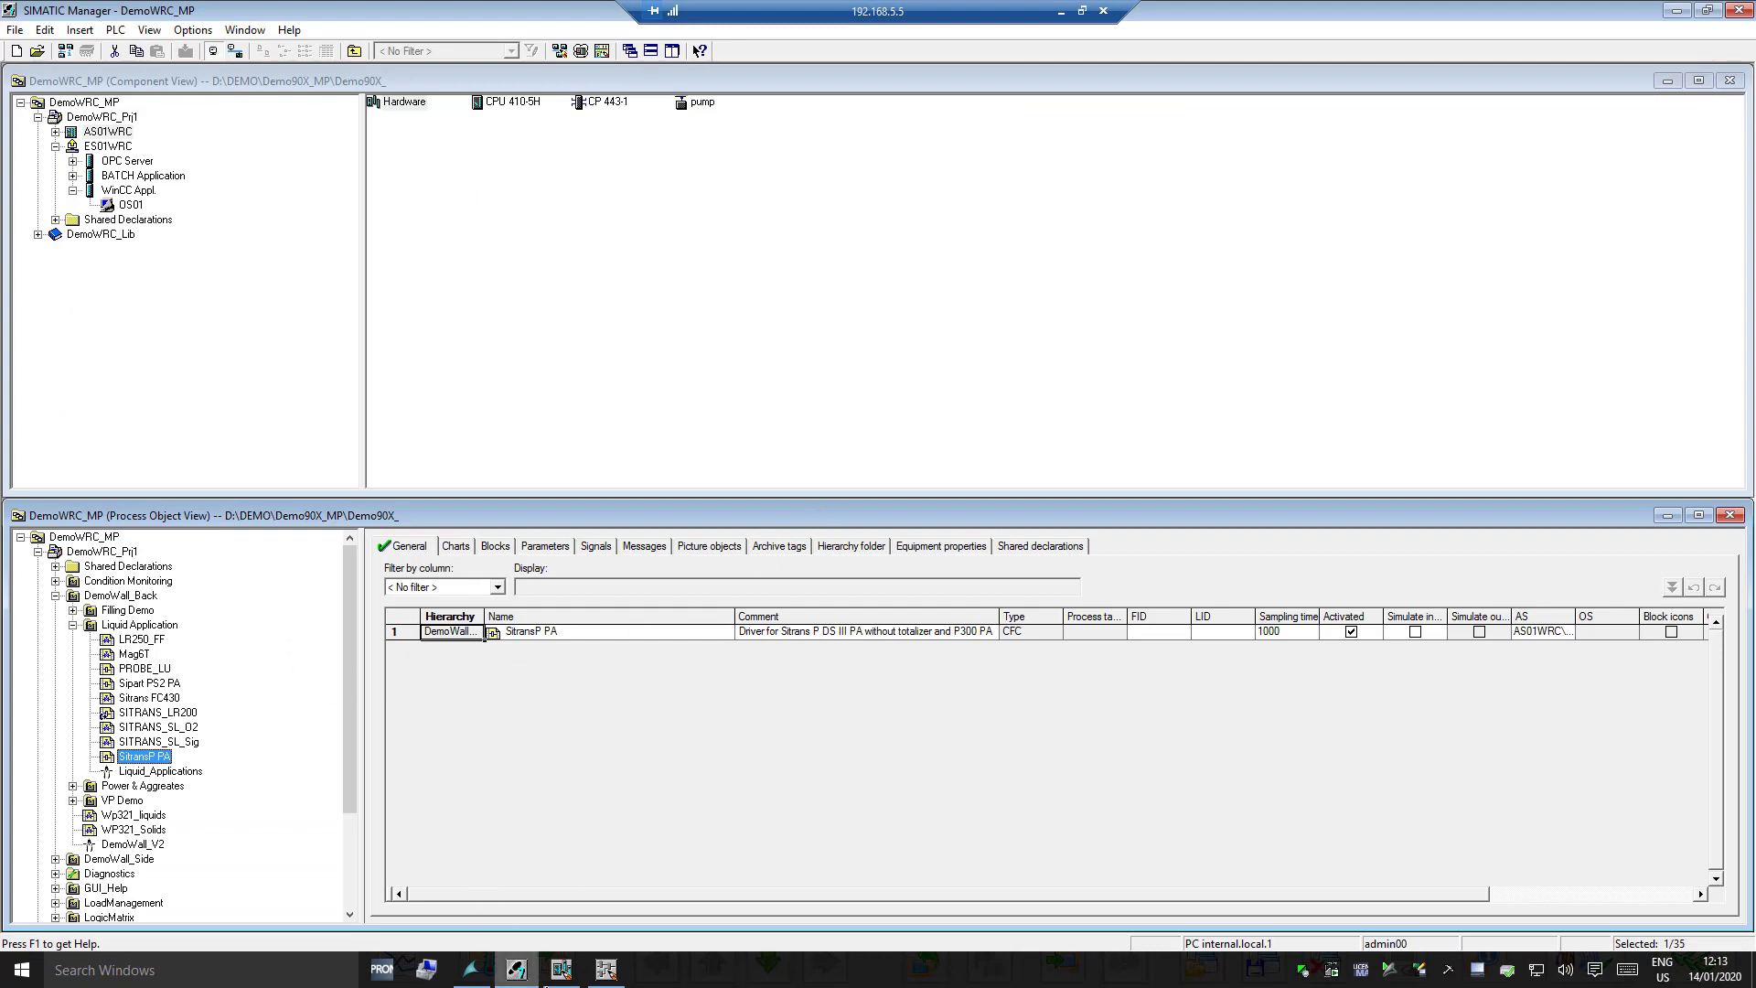
pyautogui.click(560, 970)
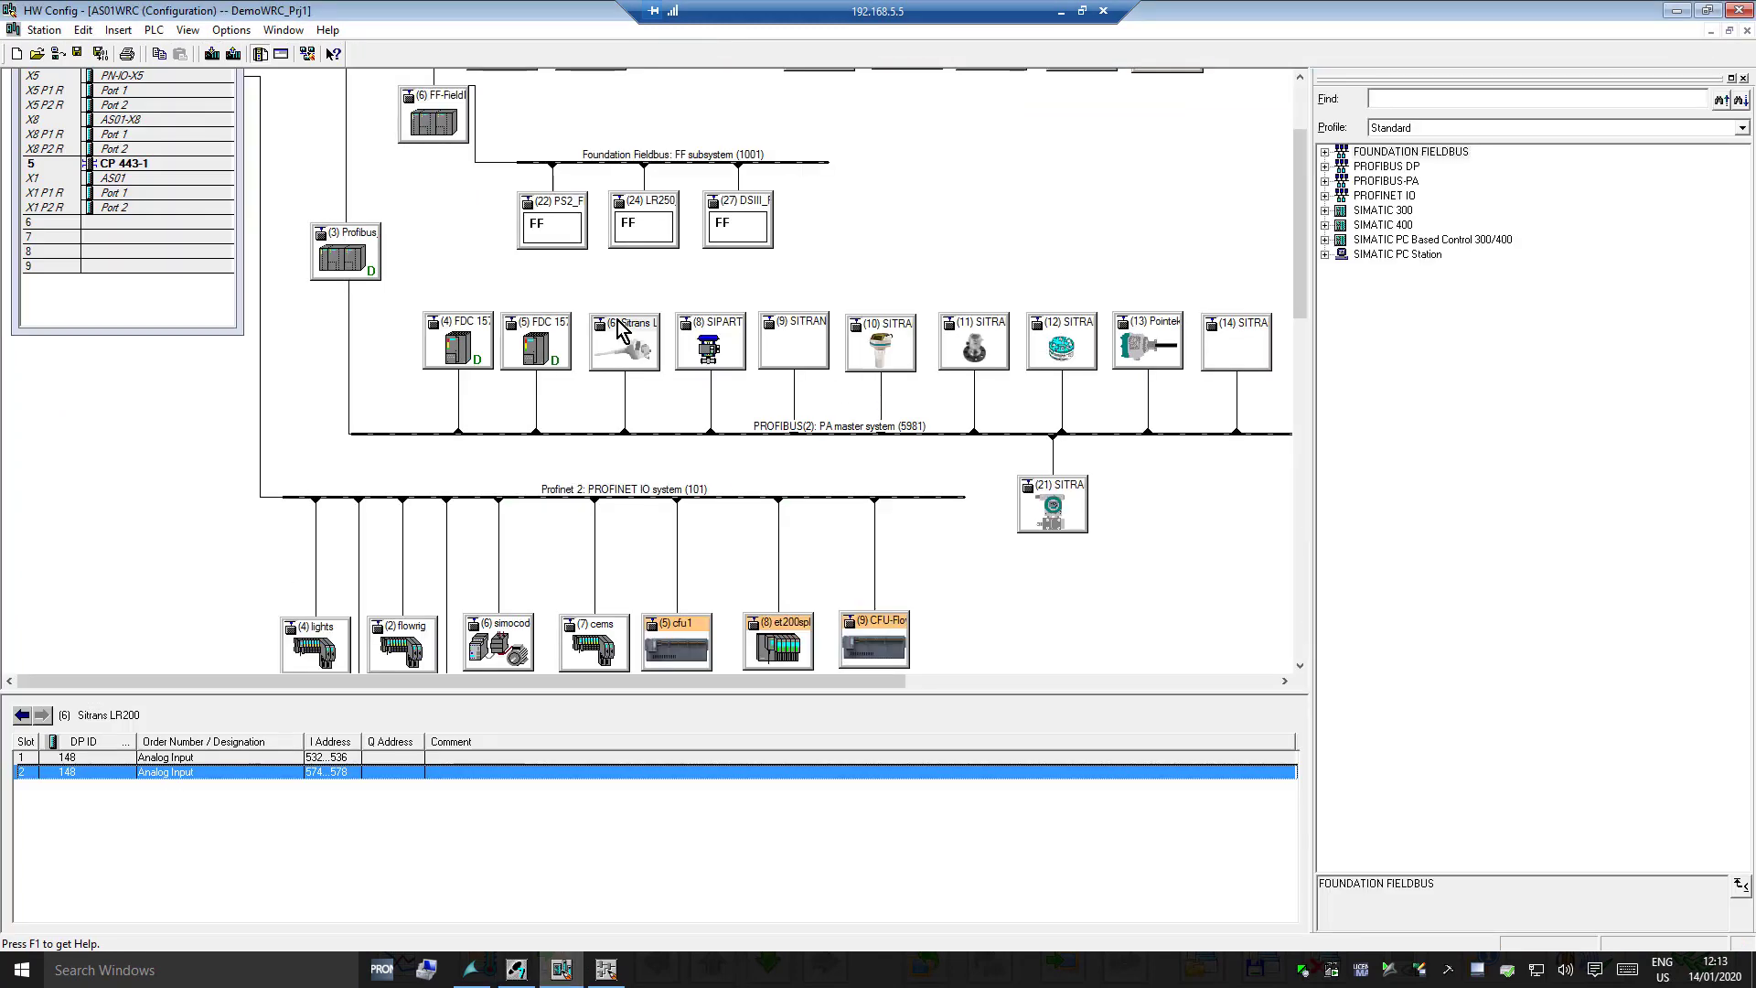
pyautogui.click(617, 324)
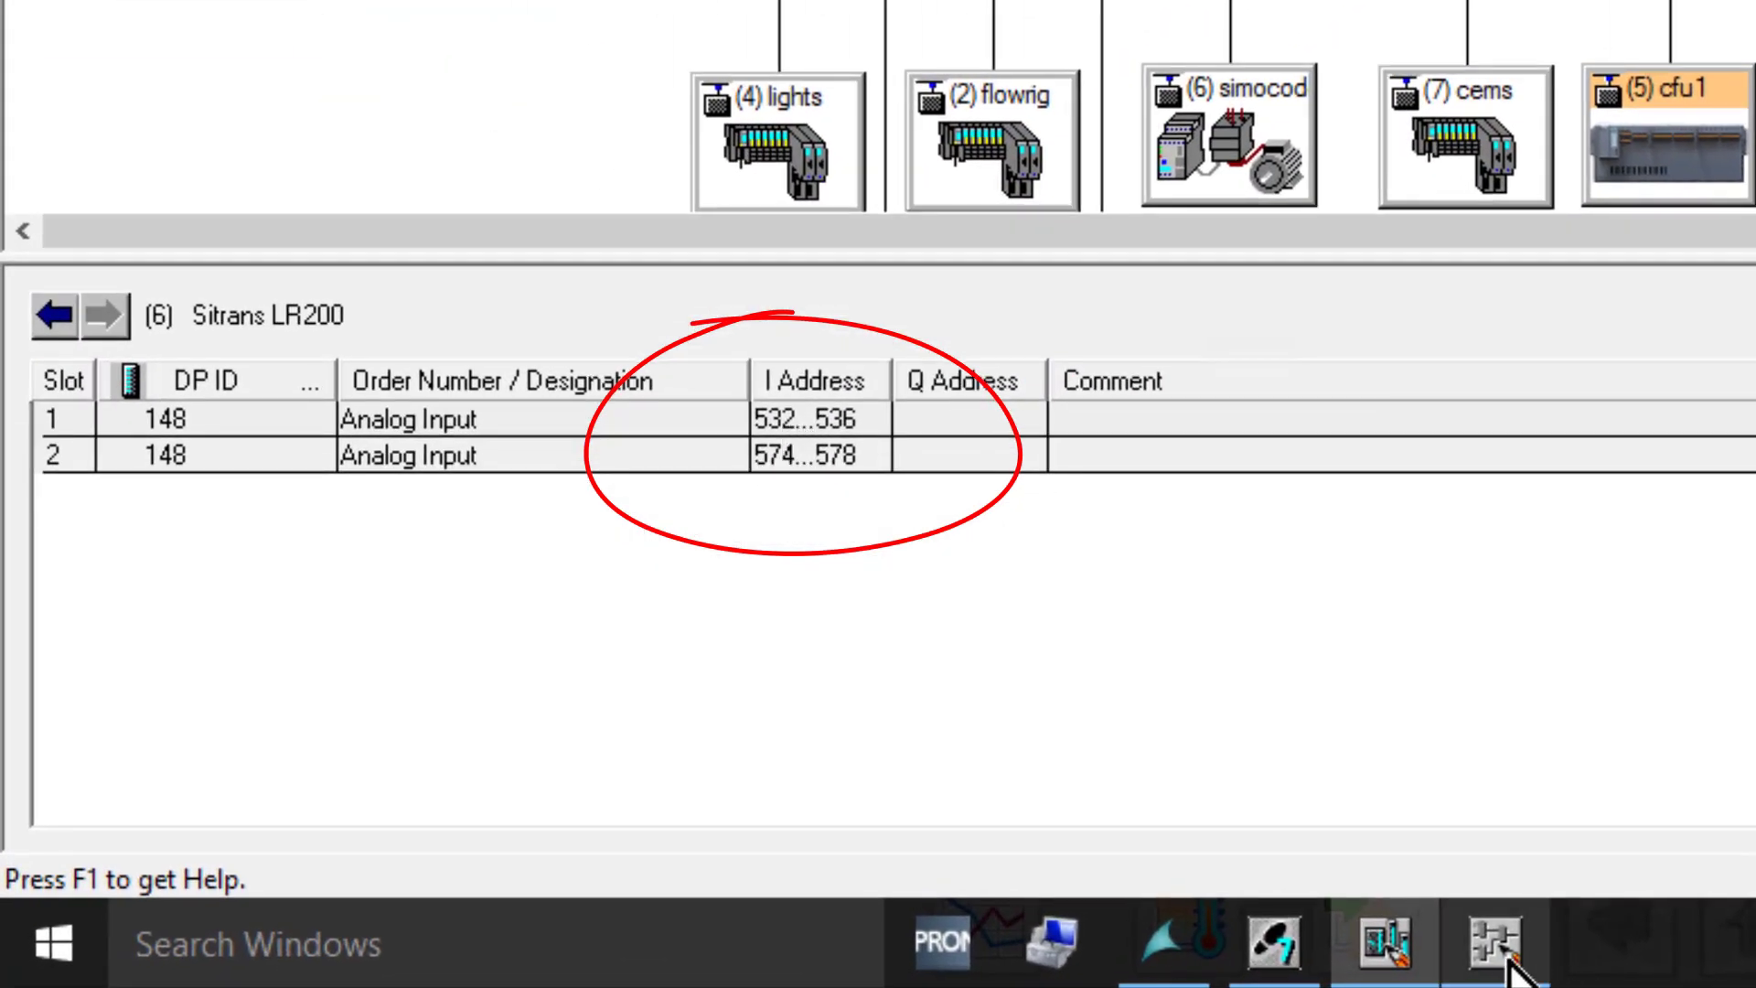
pyautogui.moveTo(1500, 952)
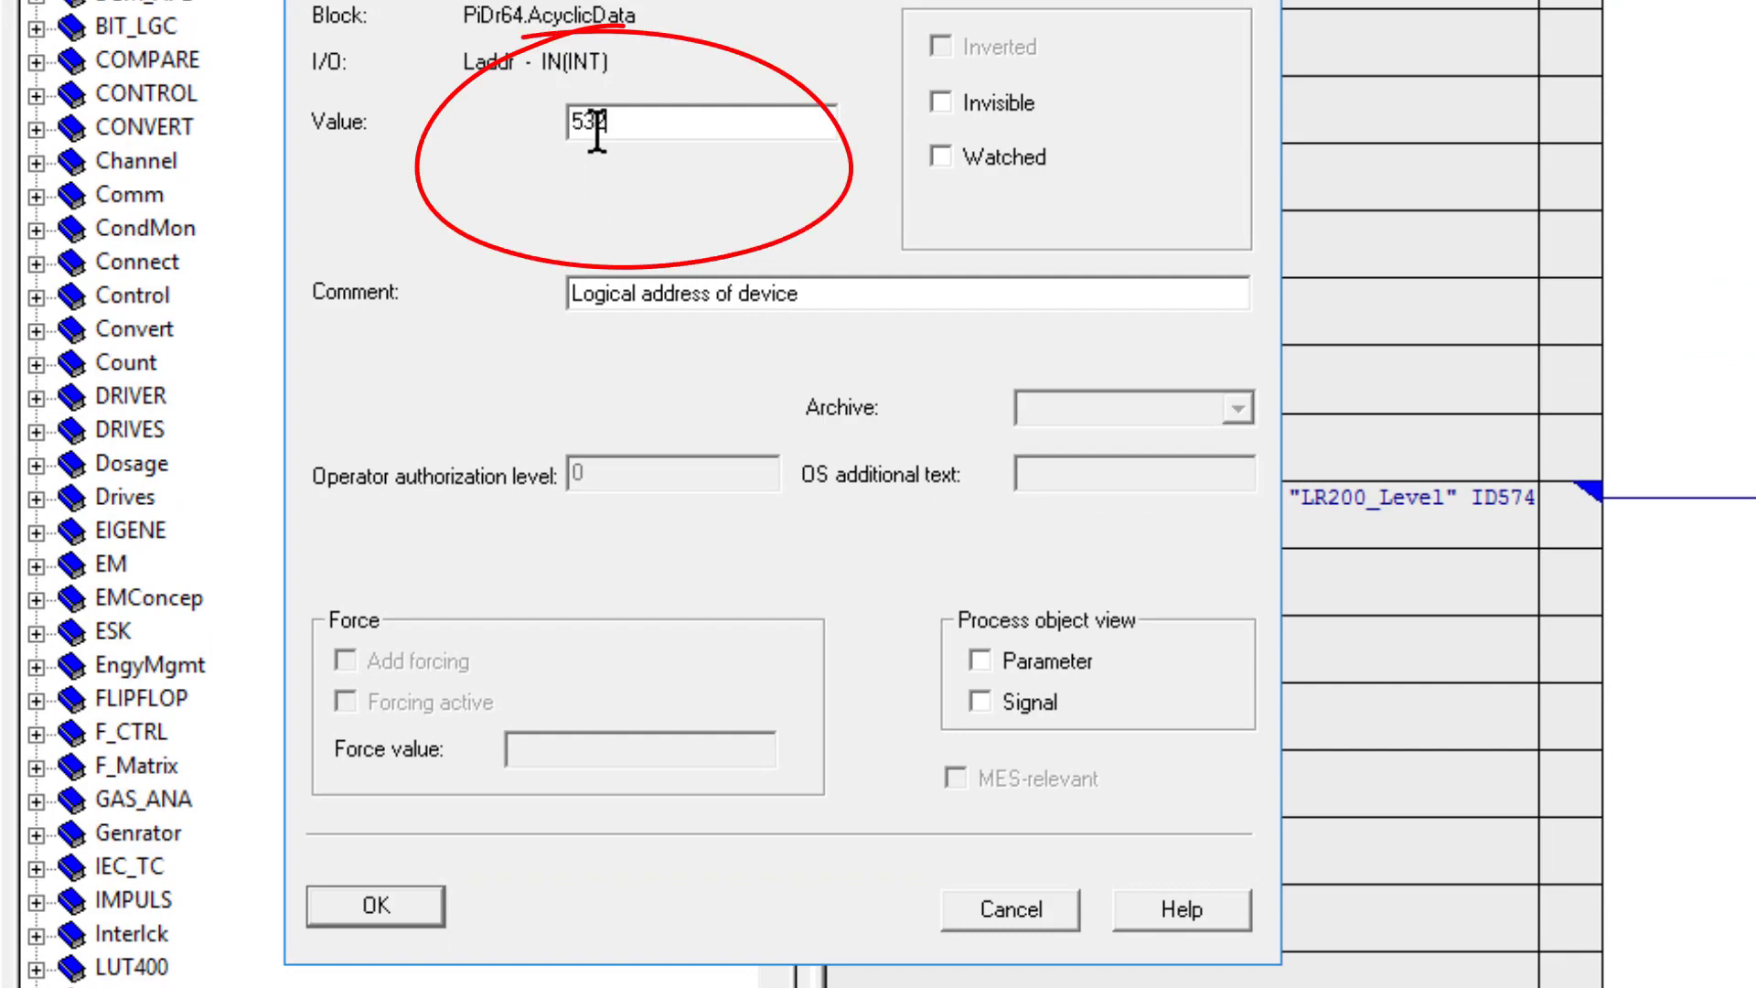
pyautogui.click(377, 907)
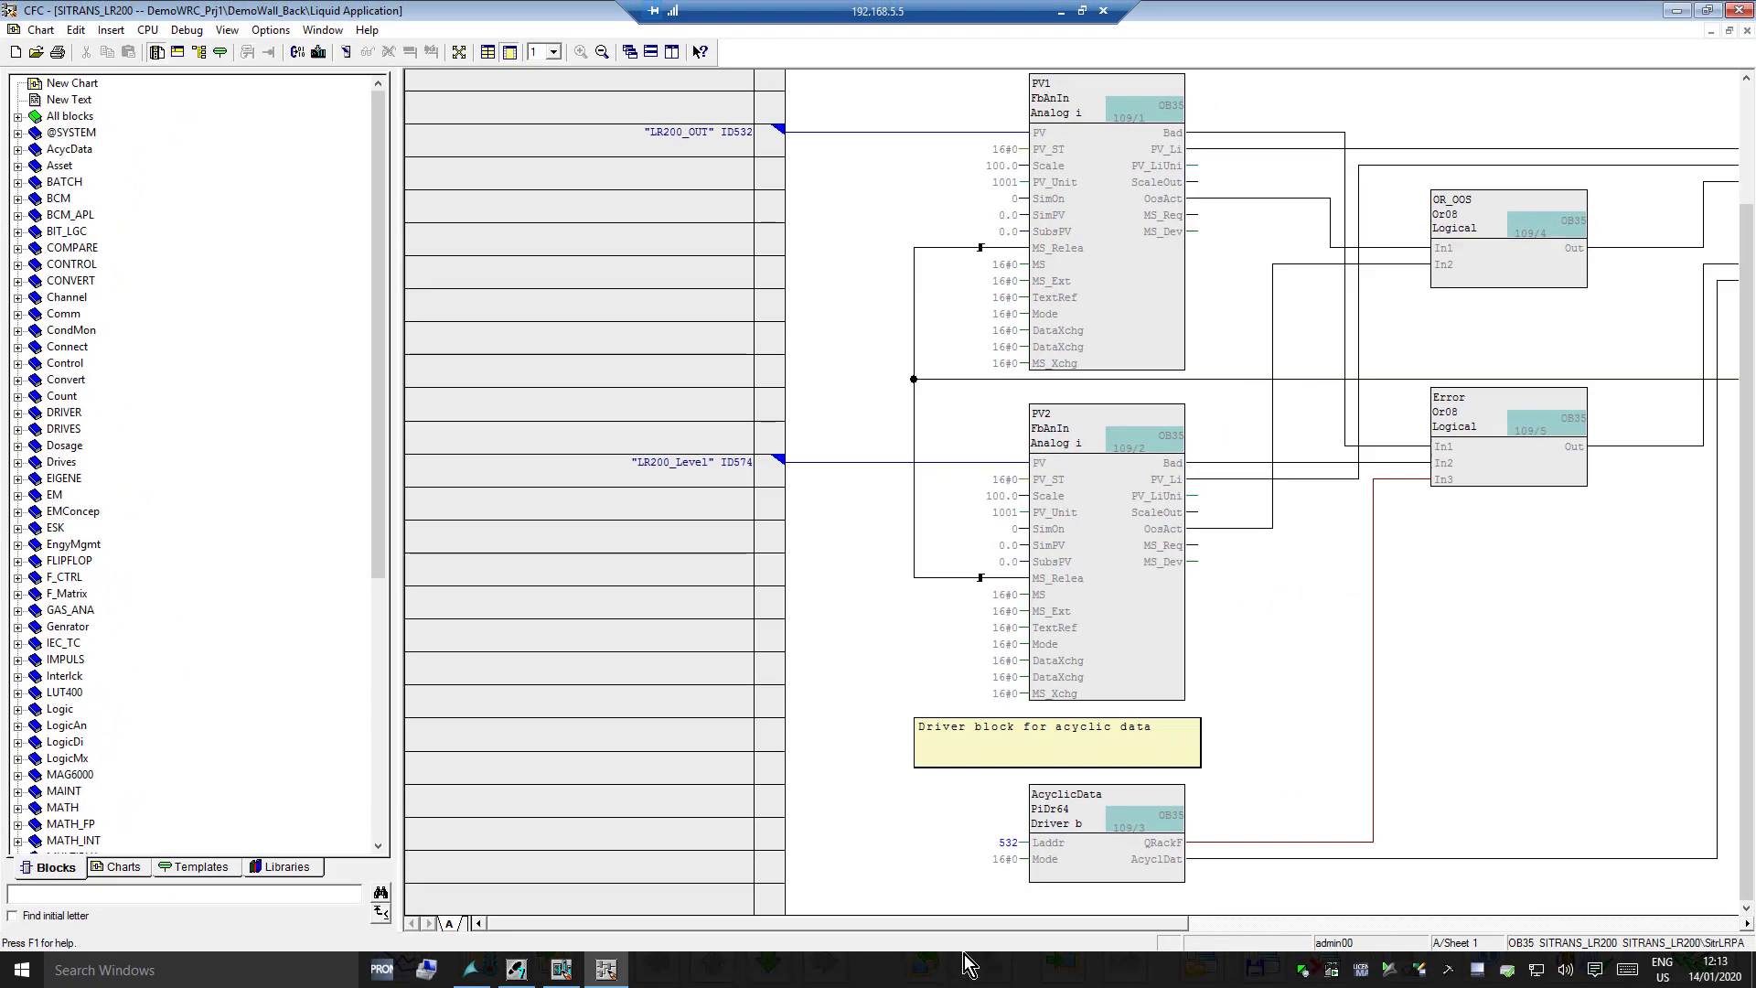
# Open the SitrLRPA block's properties on the I/Os list.
pyautogui.moveTo(1025, 930); pyautogui.dragTo(1638, 919)
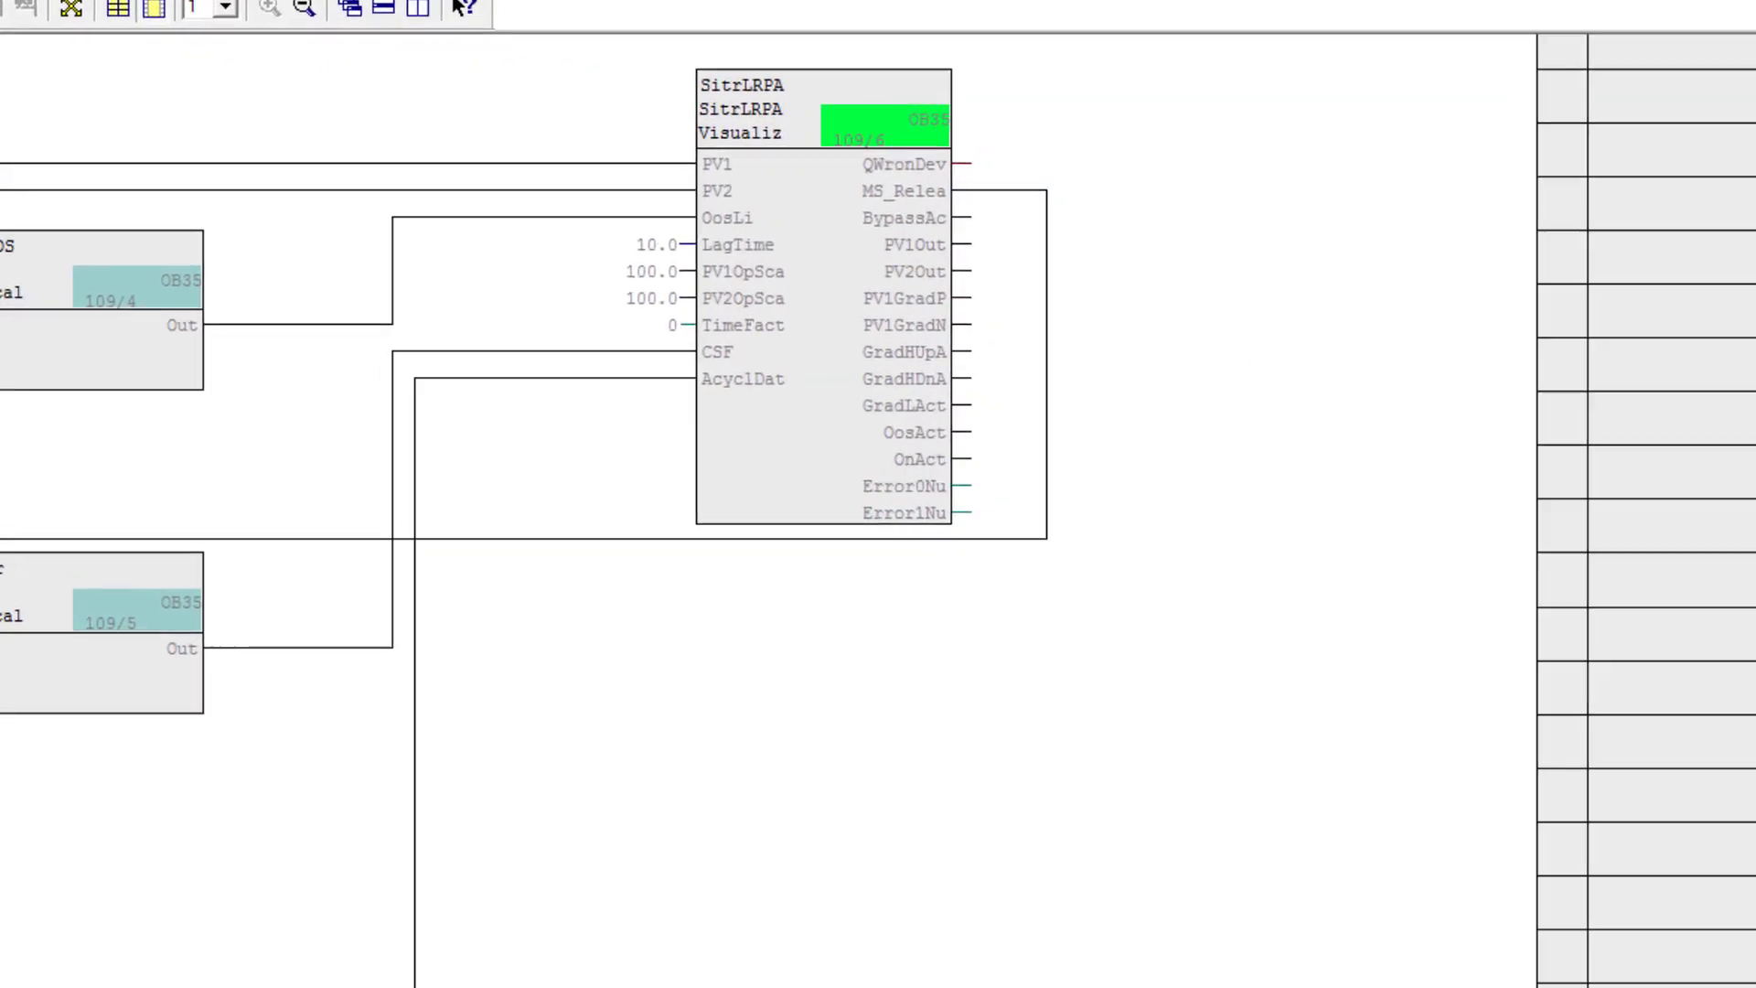
pyautogui.hscroll(-5, 641, 527)
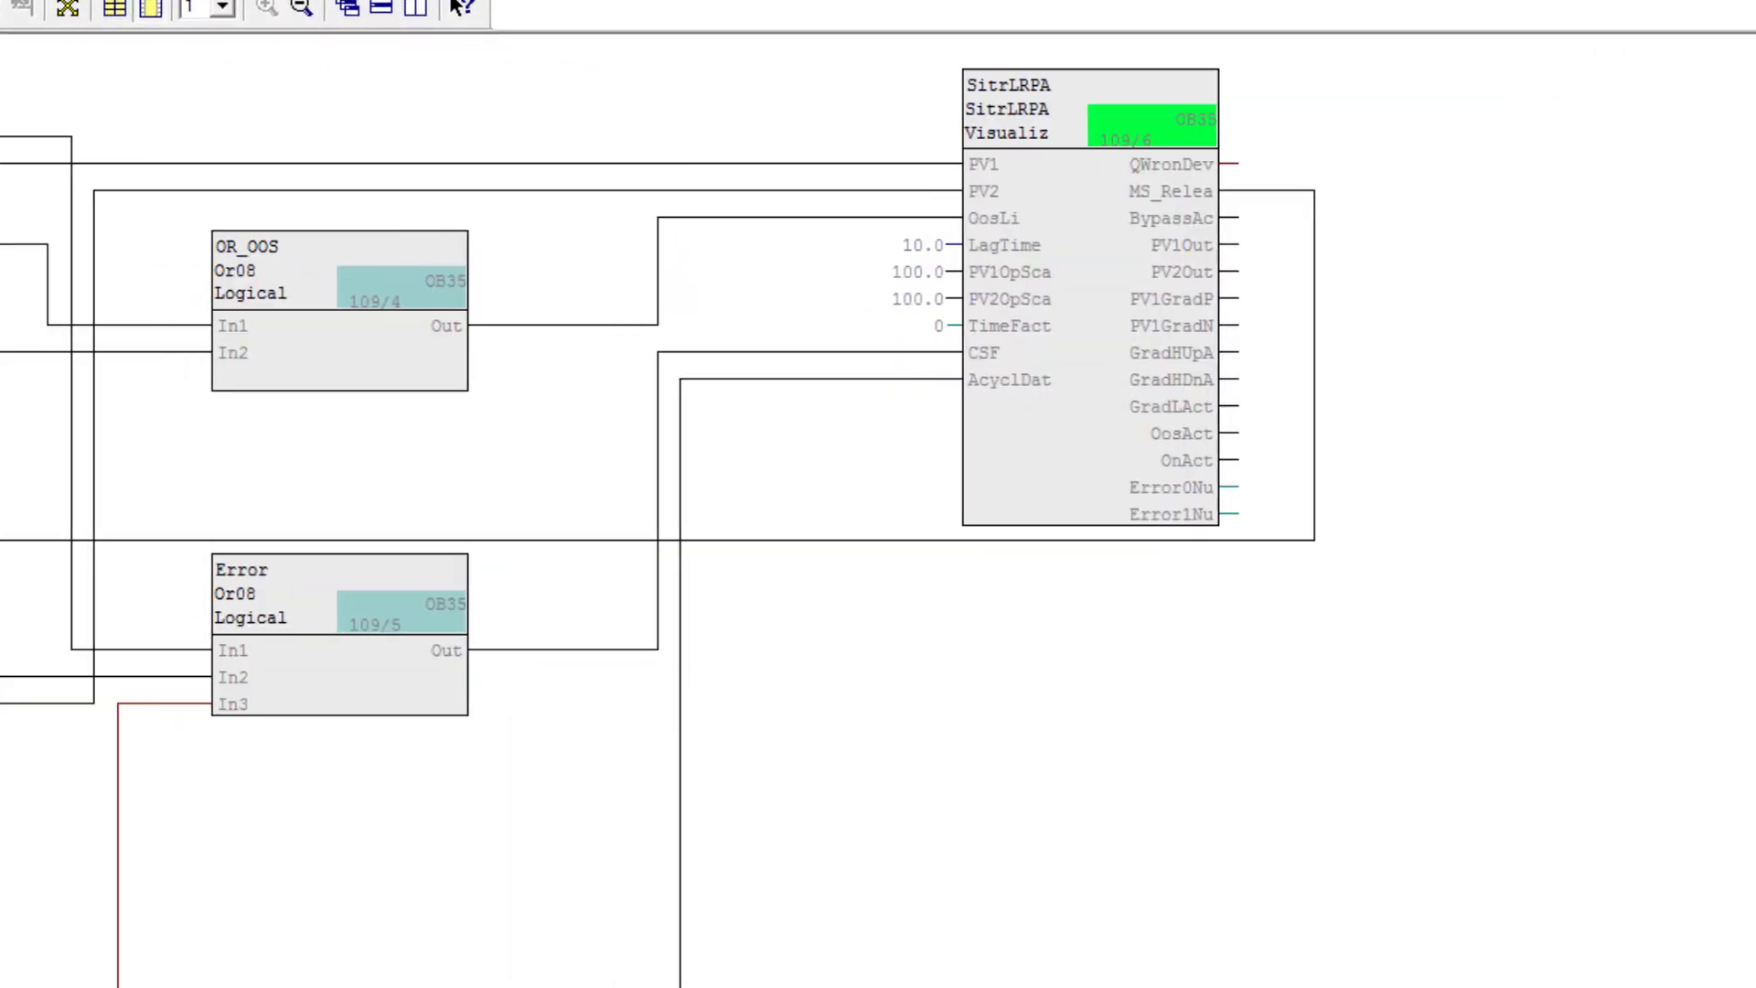
pyautogui.click(1083, 92)
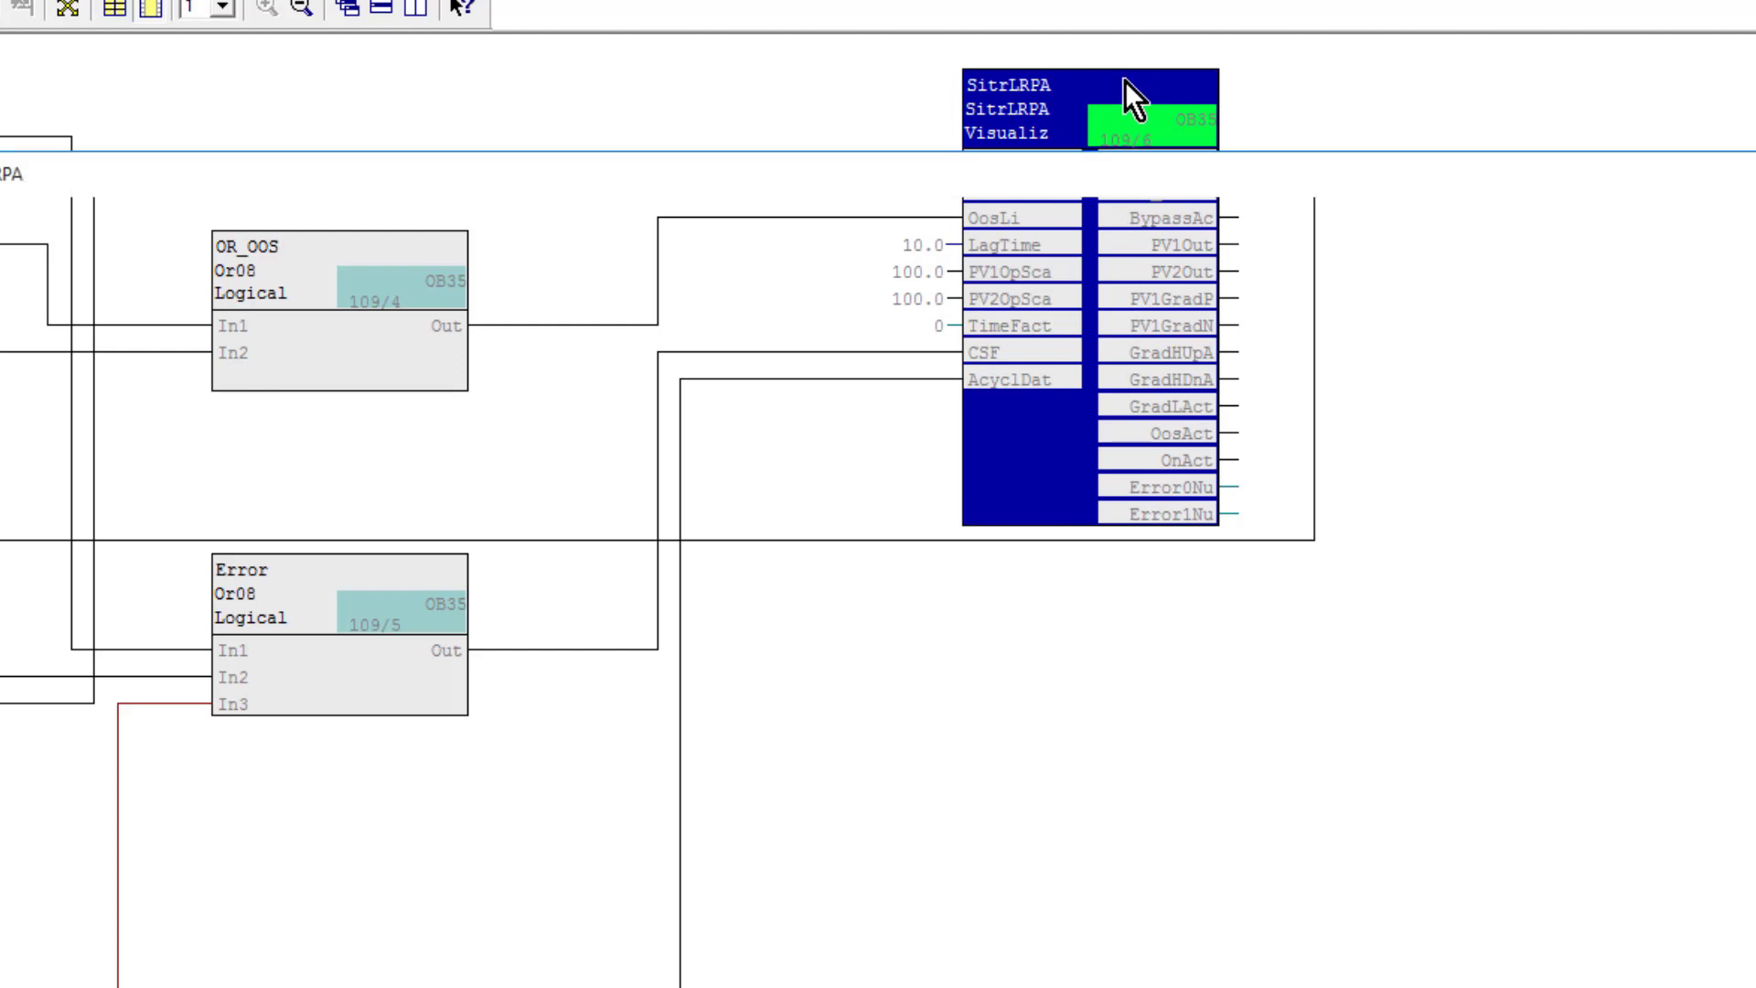
pyautogui.doubleClick(1126, 81)
pyautogui.click(302, 217)
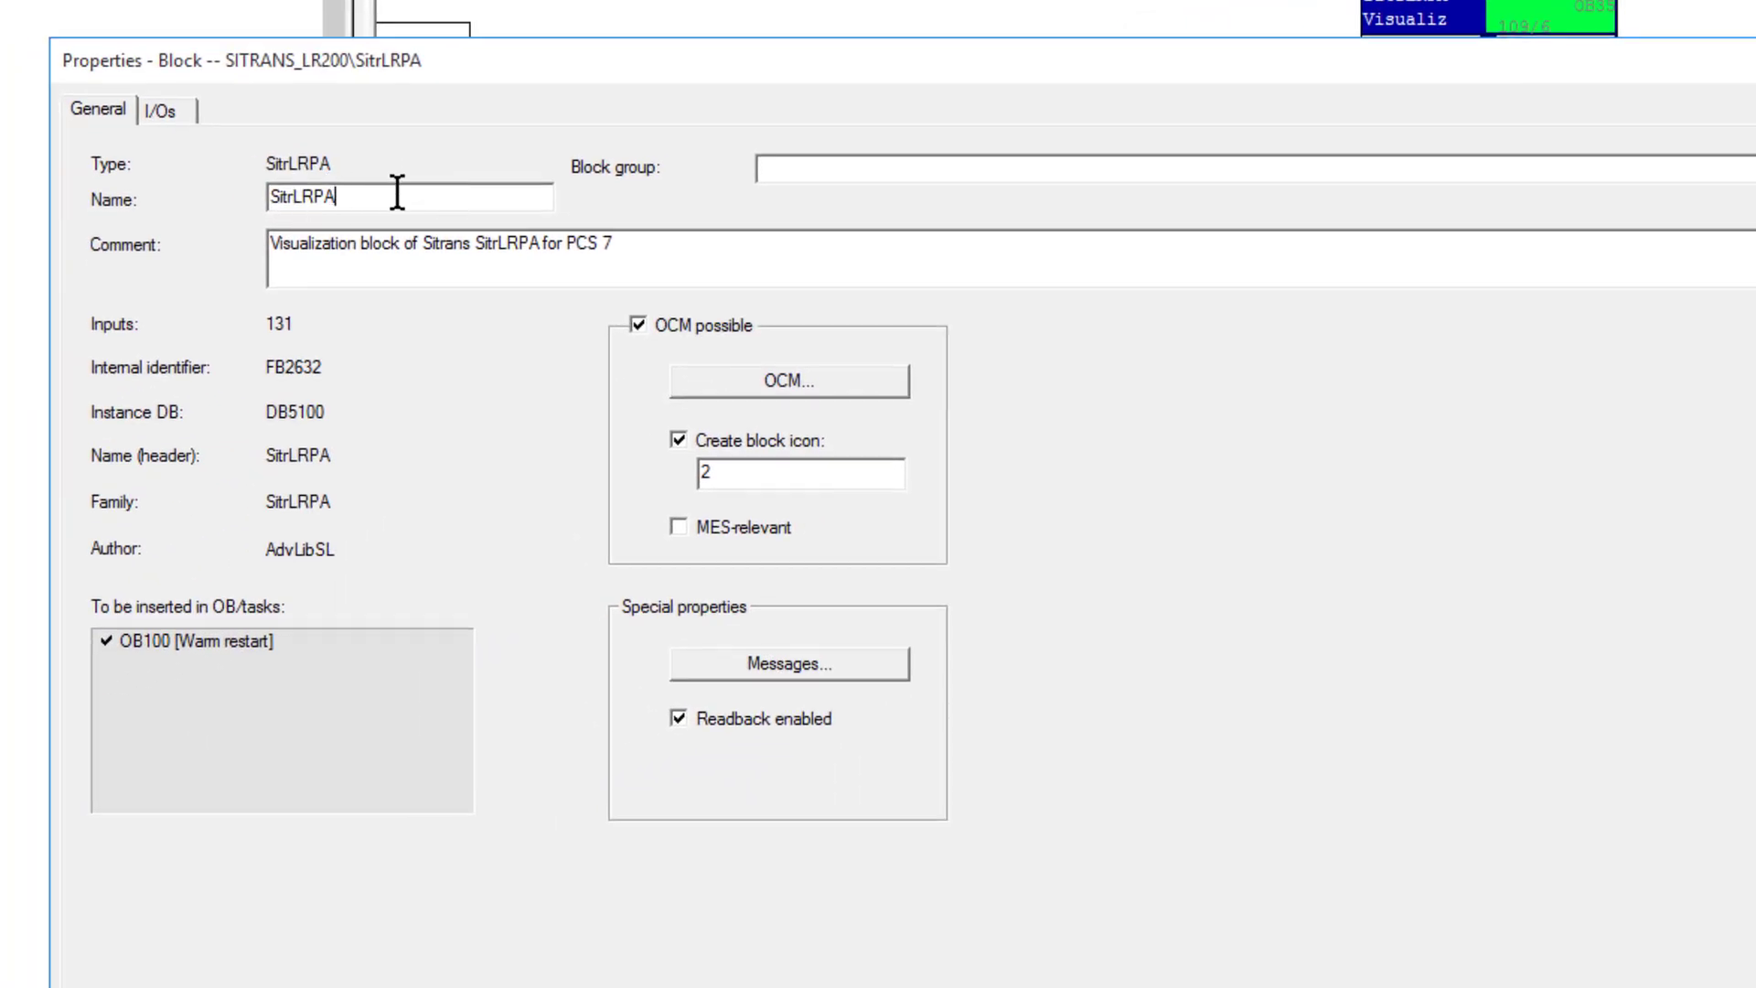
pyautogui.click(185, 119)
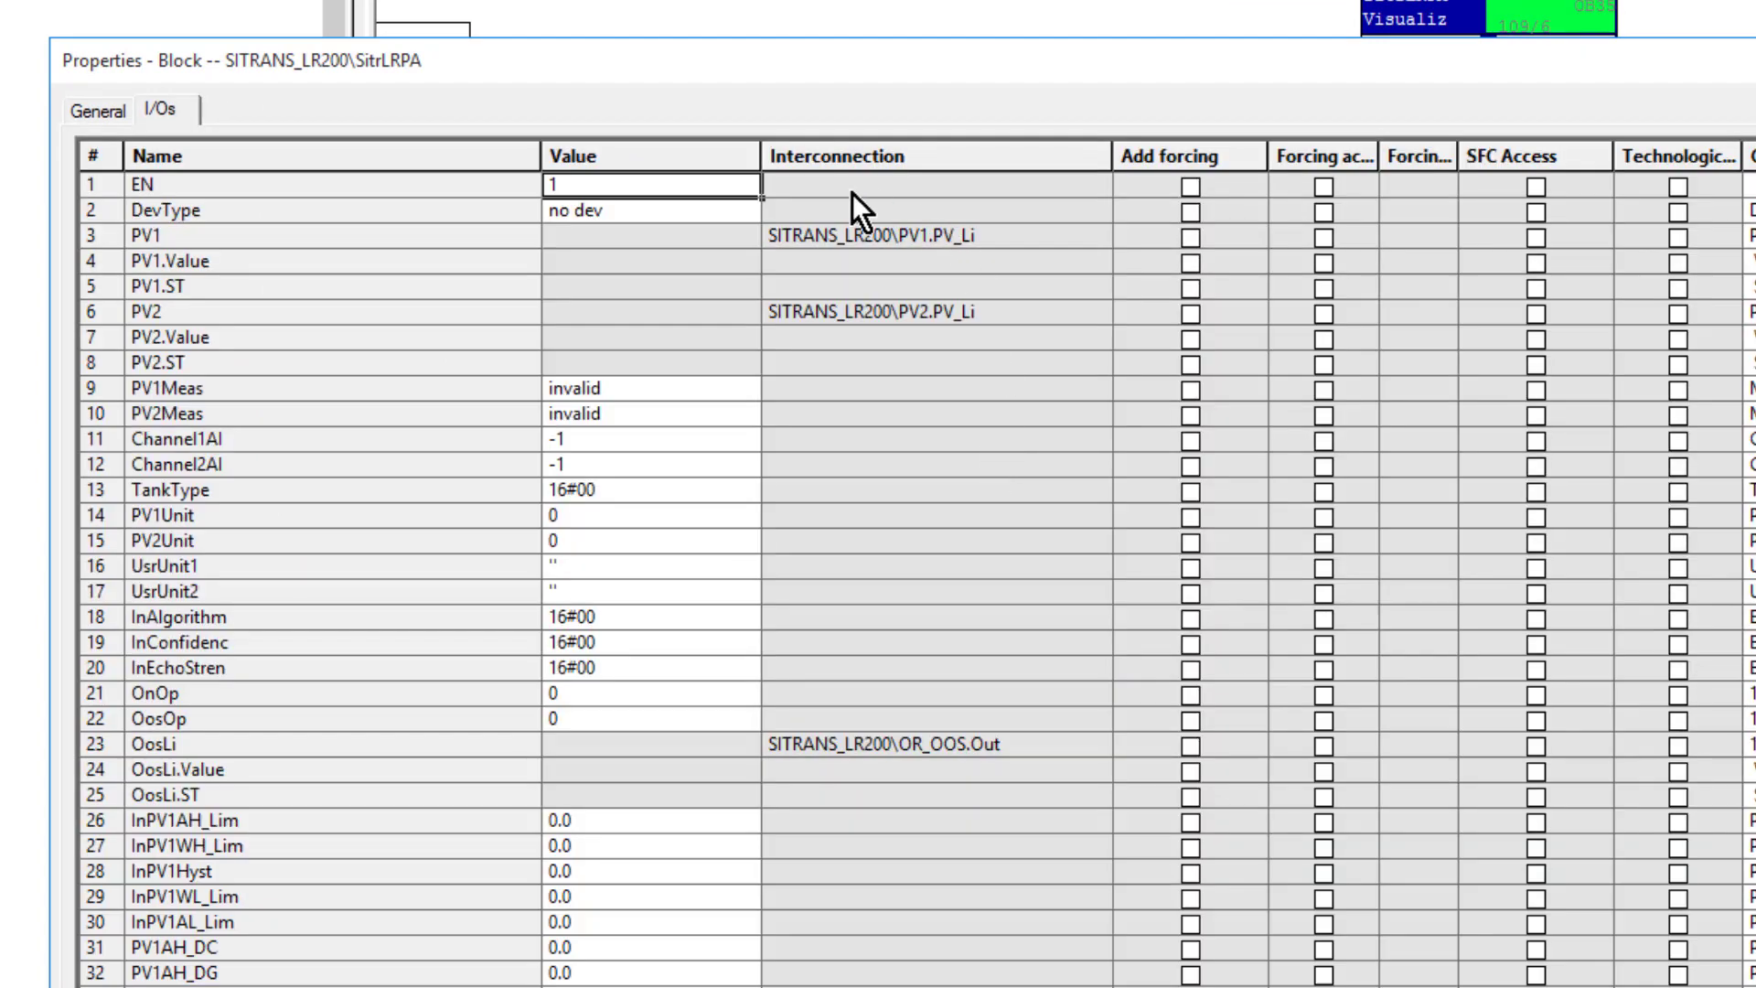
# Change the DevType input's value from no dev to LR200PA.
pyautogui.click(100, 210)
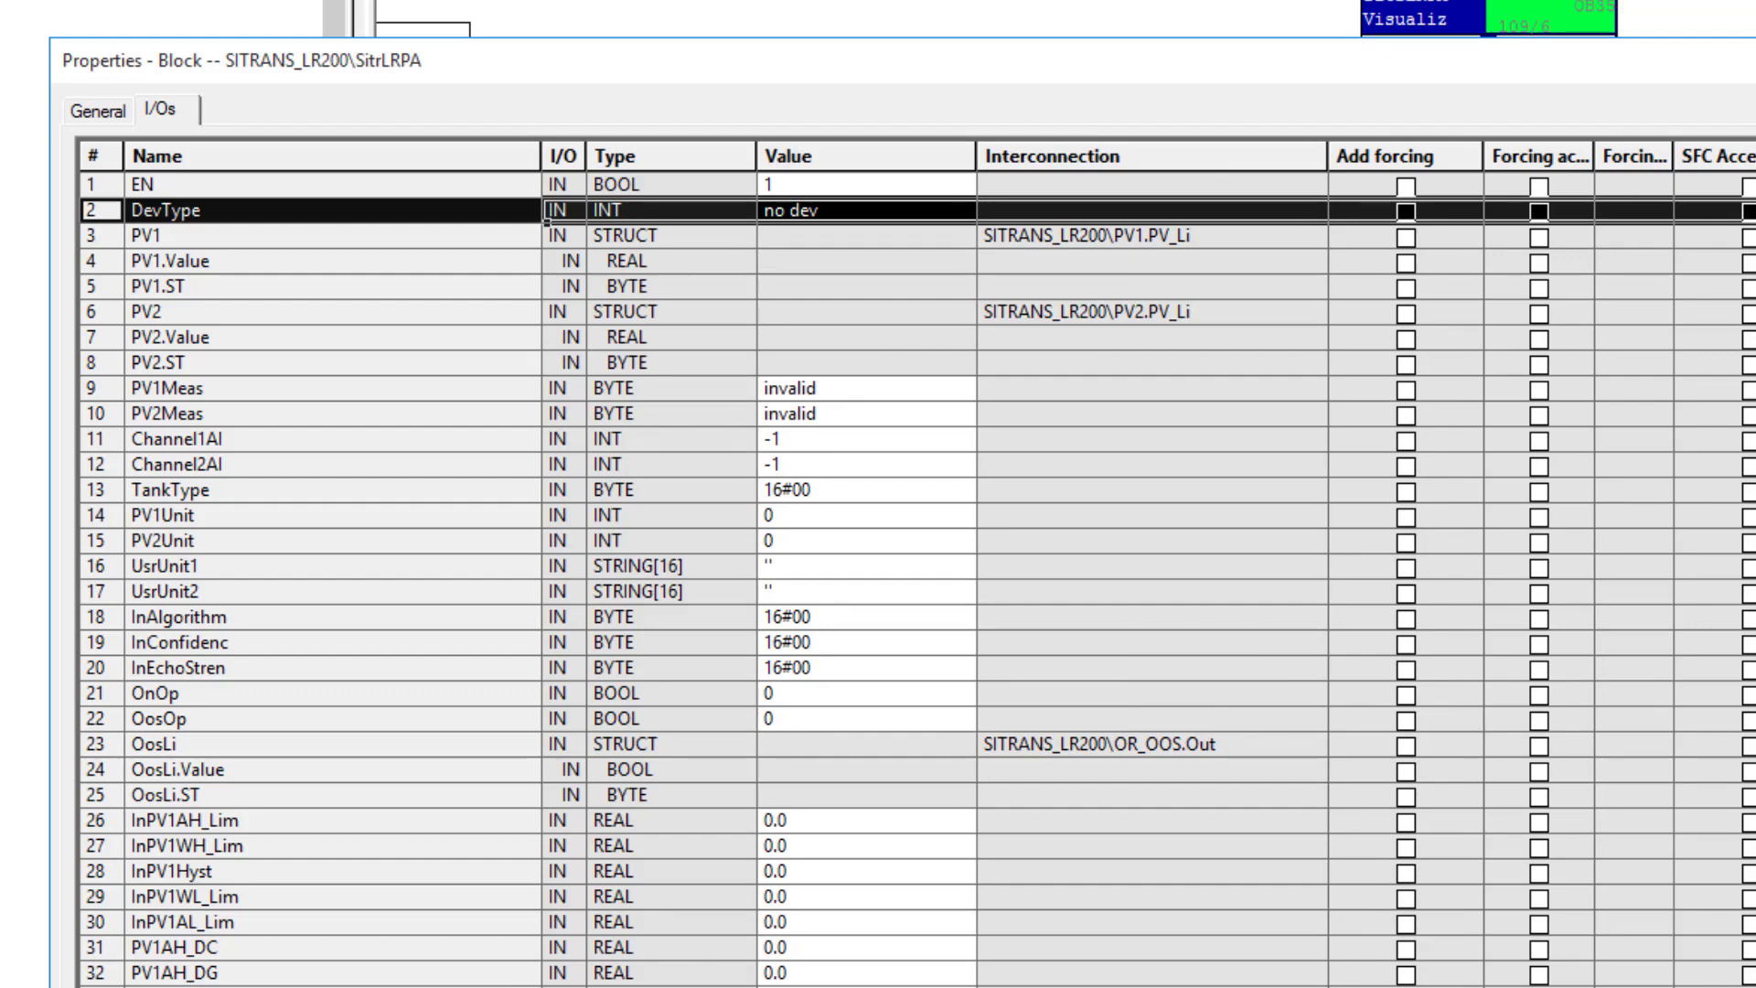
pyautogui.hscroll(10, 1153, 563)
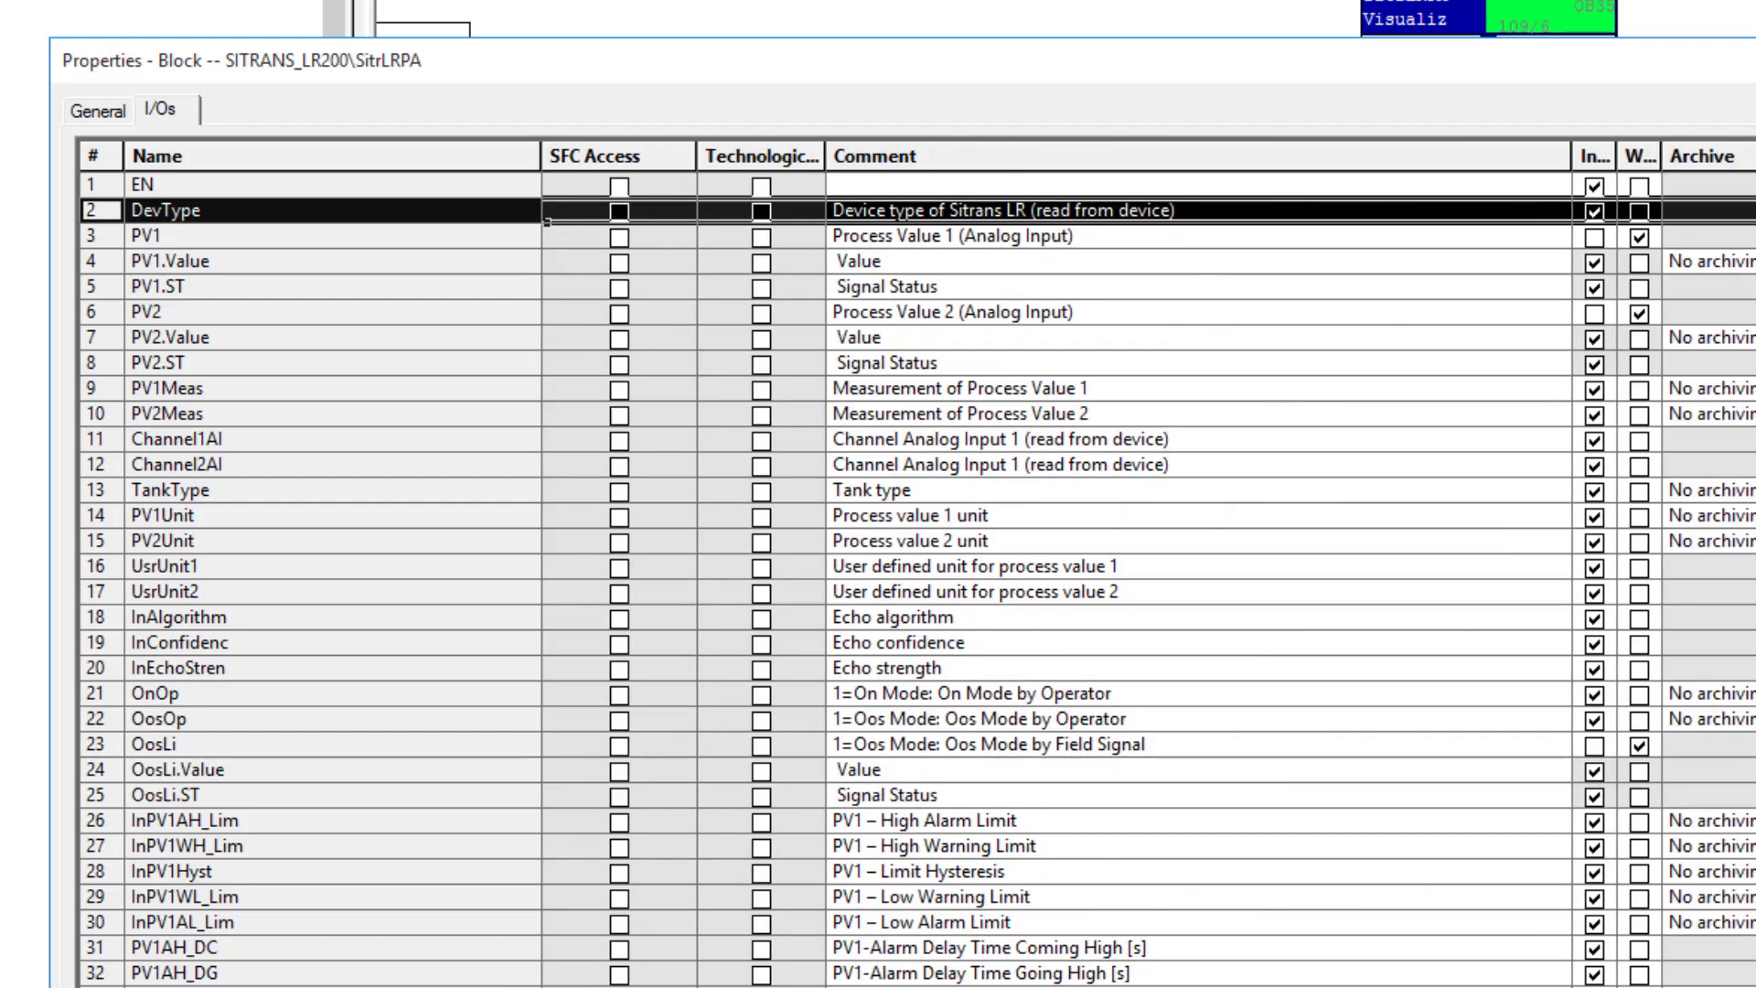
pyautogui.click(1596, 214)
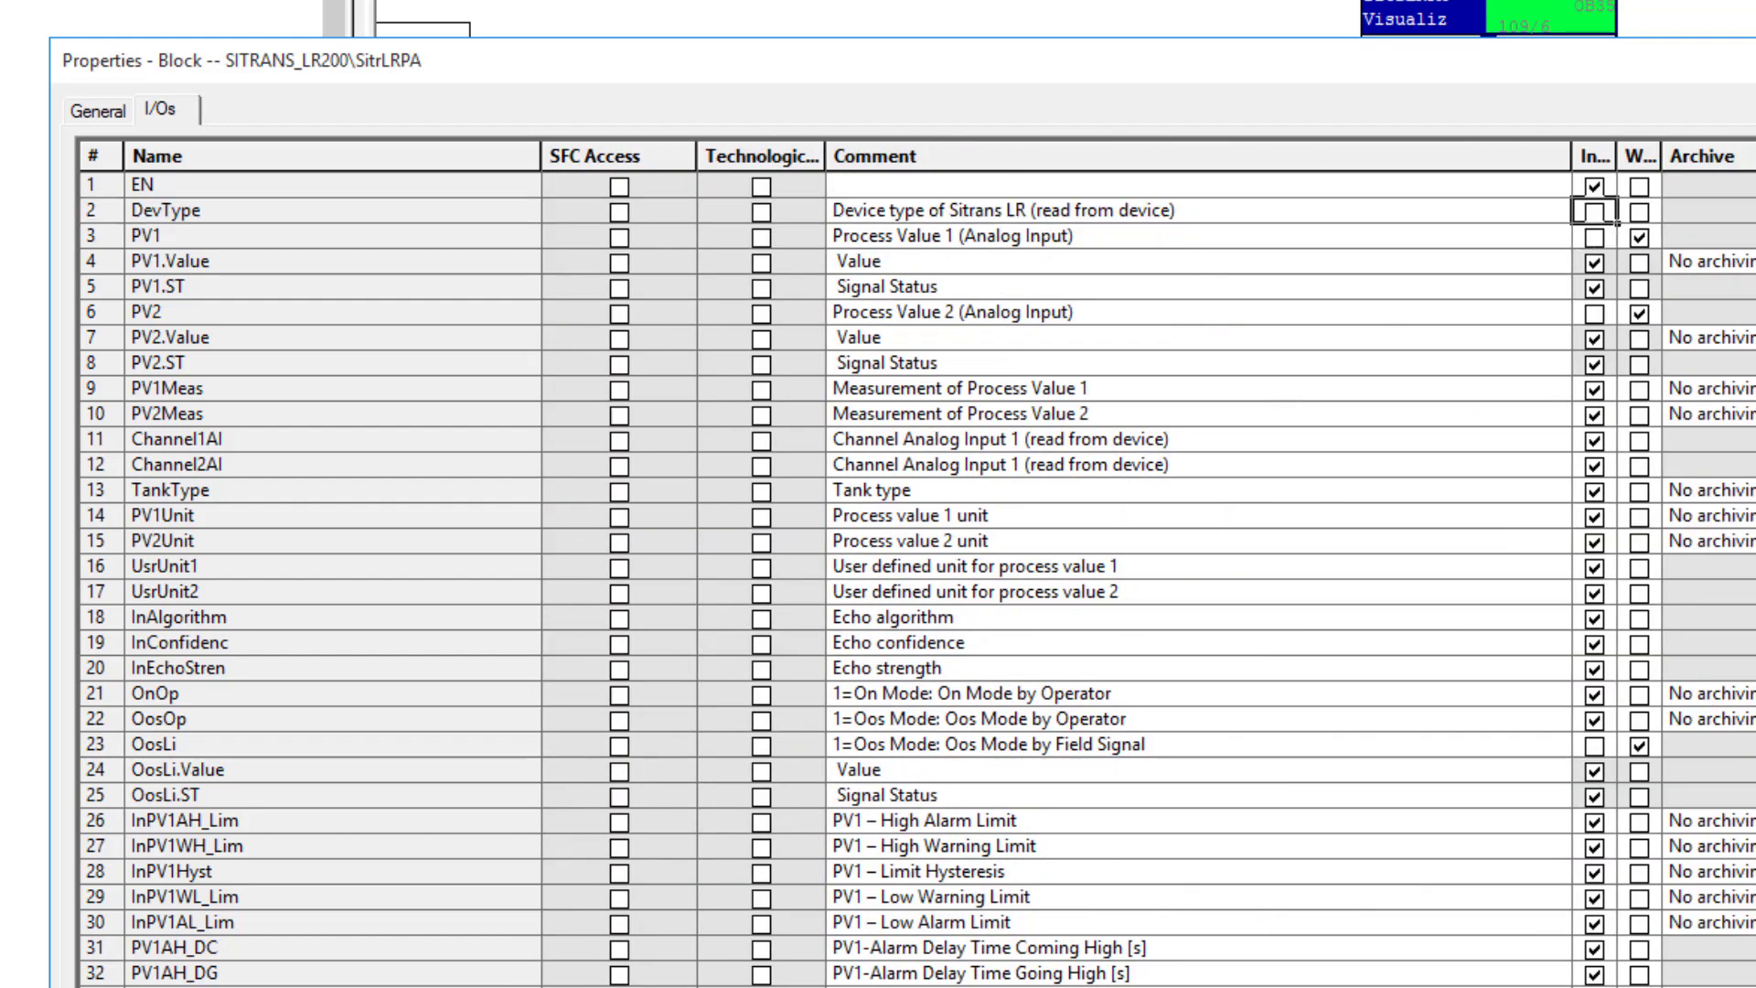
pyautogui.hscroll(-10, 914, 564)
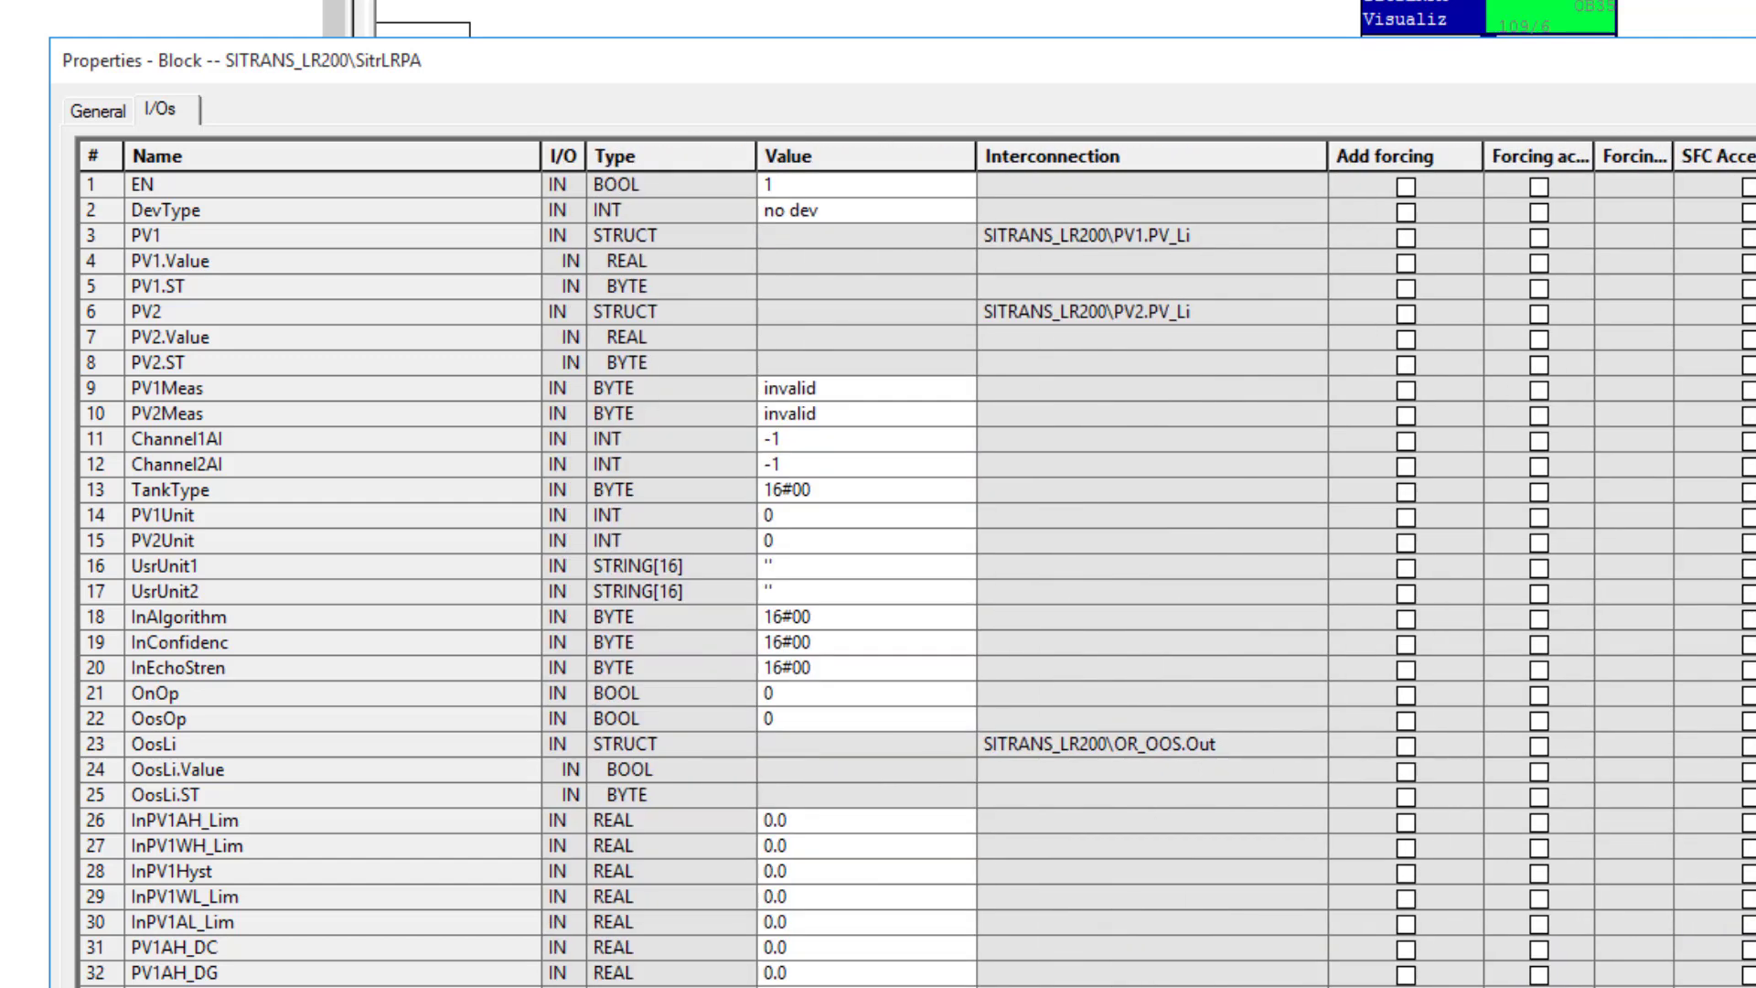
pyautogui.click(867, 219)
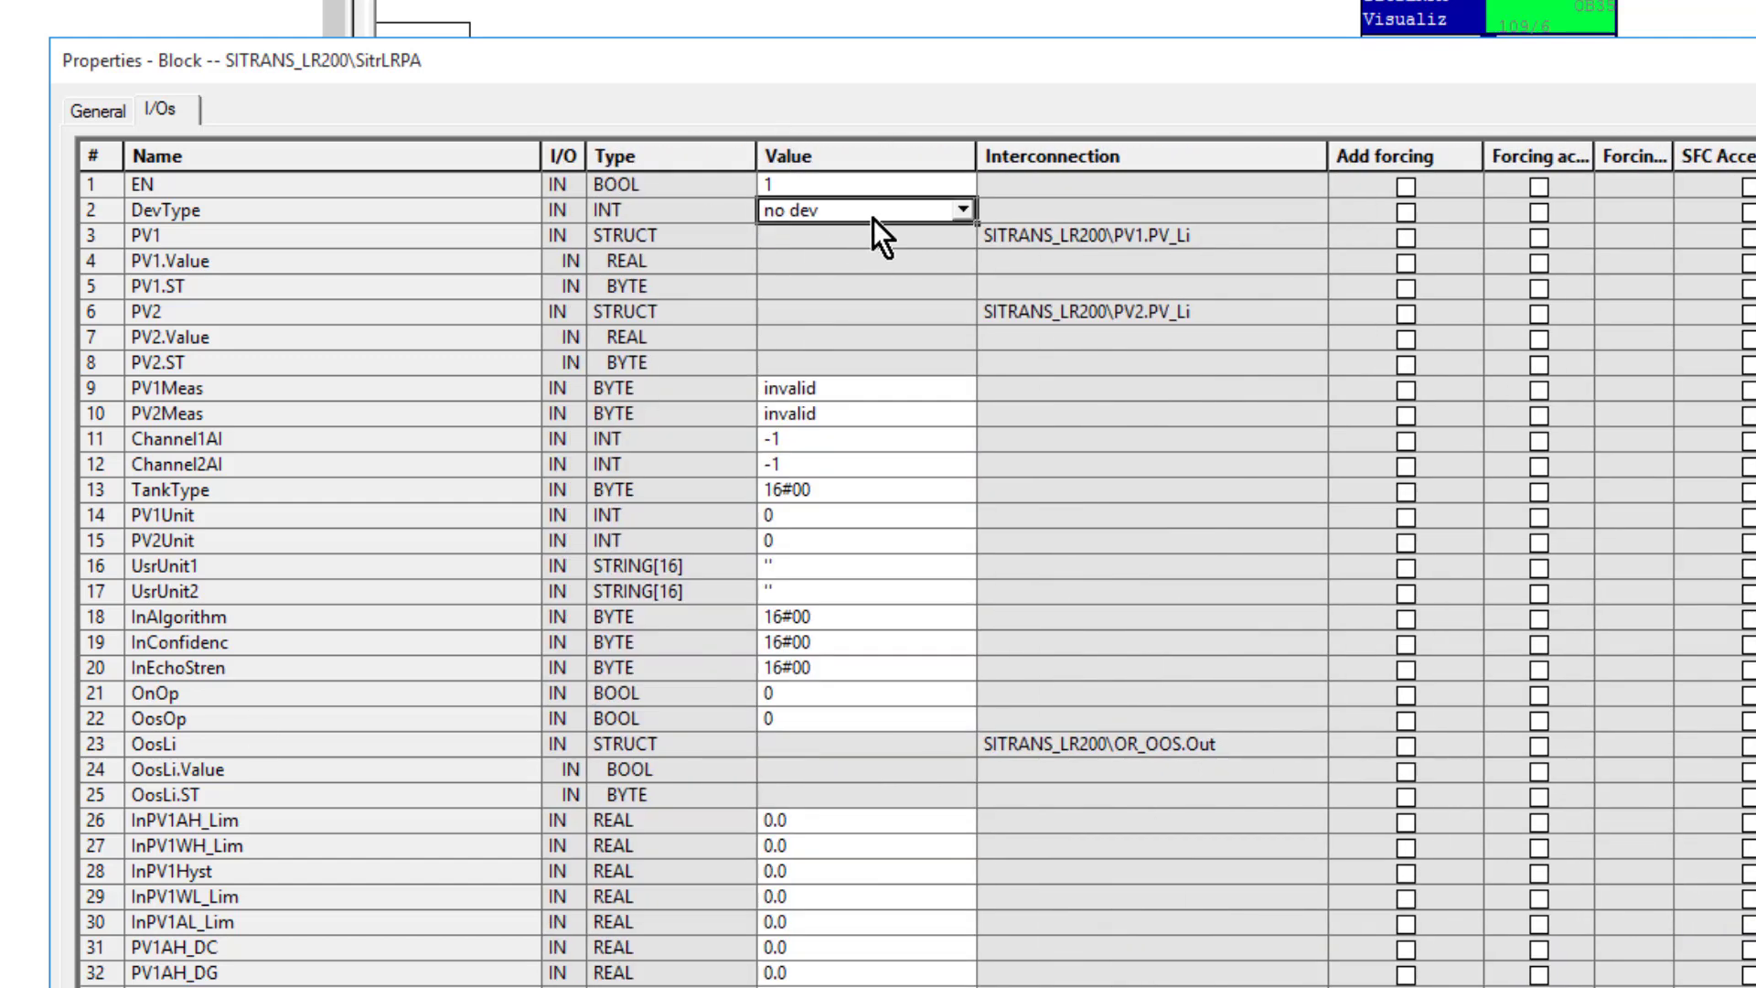
pyautogui.click(966, 211)
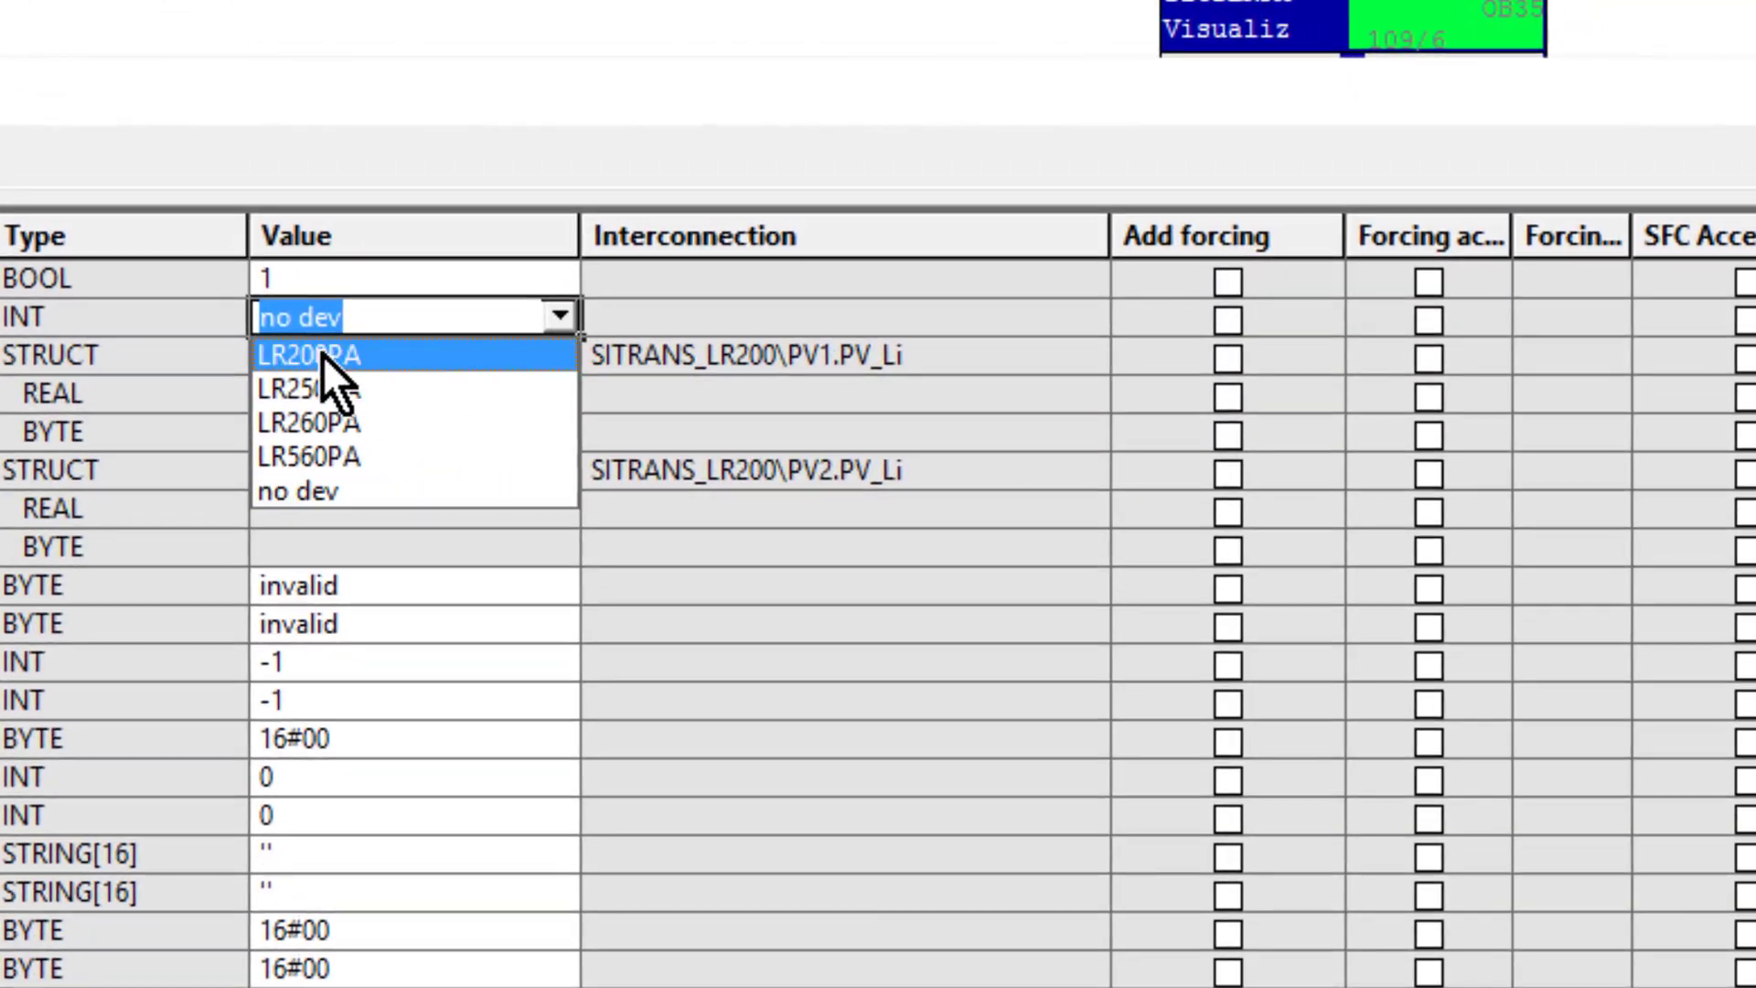
pyautogui.click(382, 355)
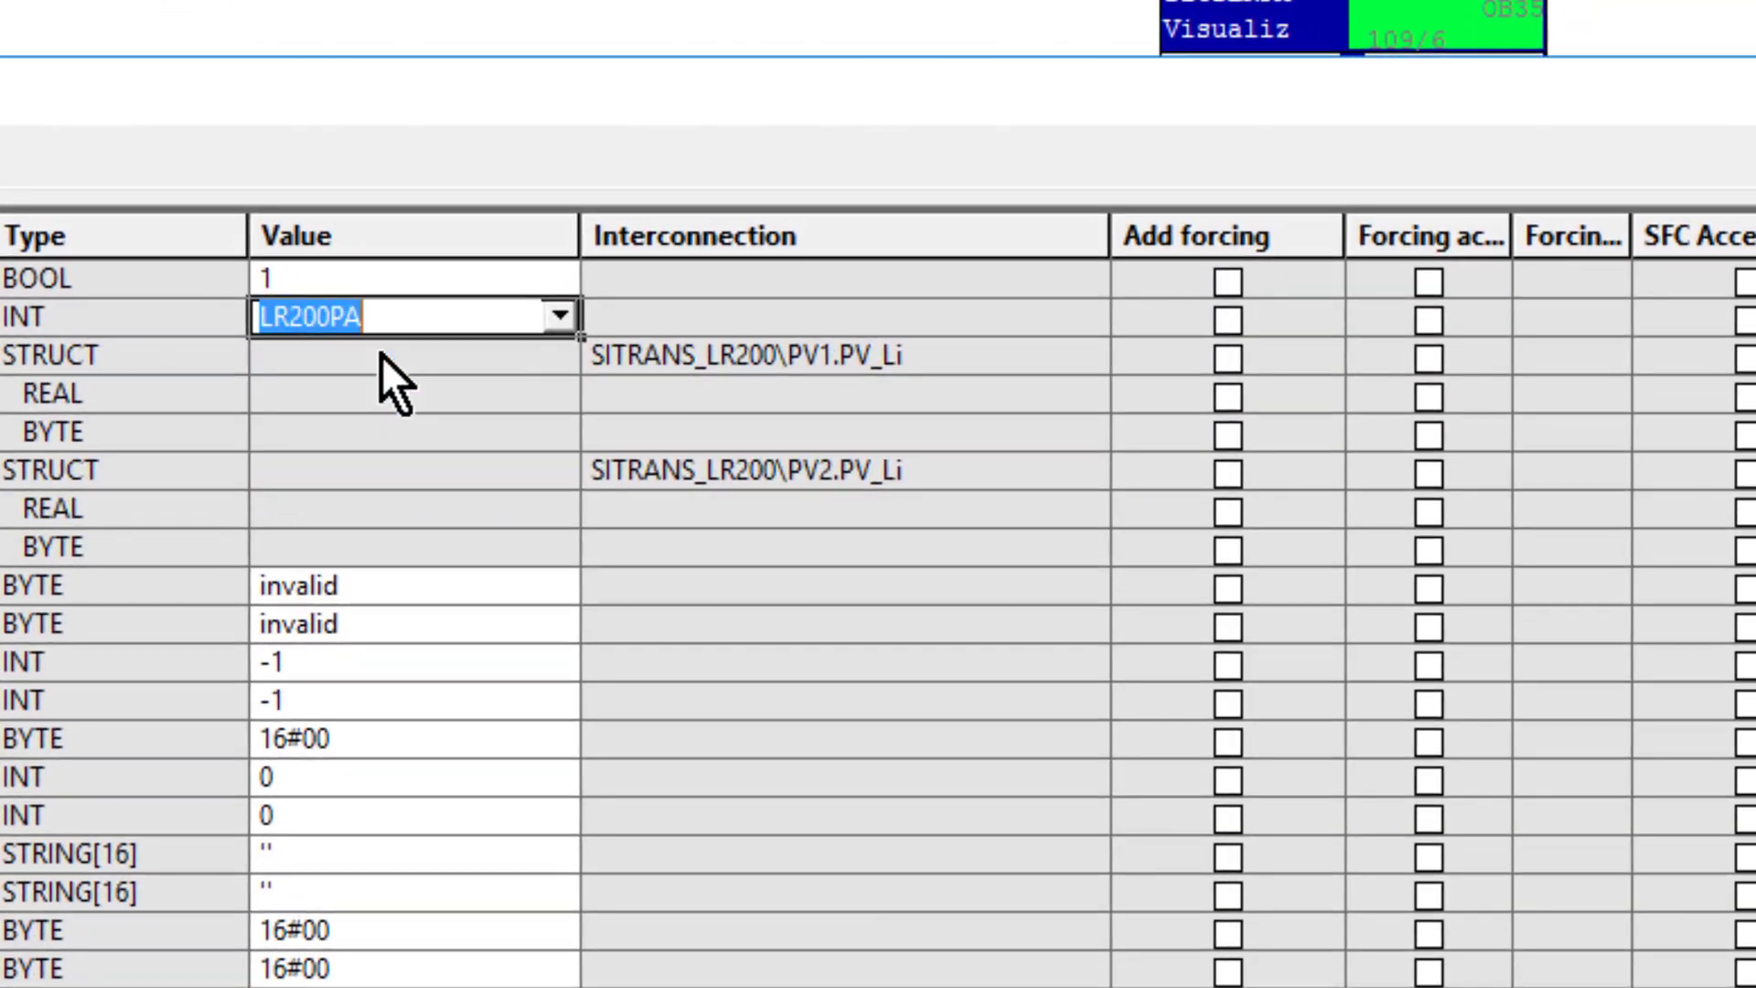
pyautogui.click(1215, 585)
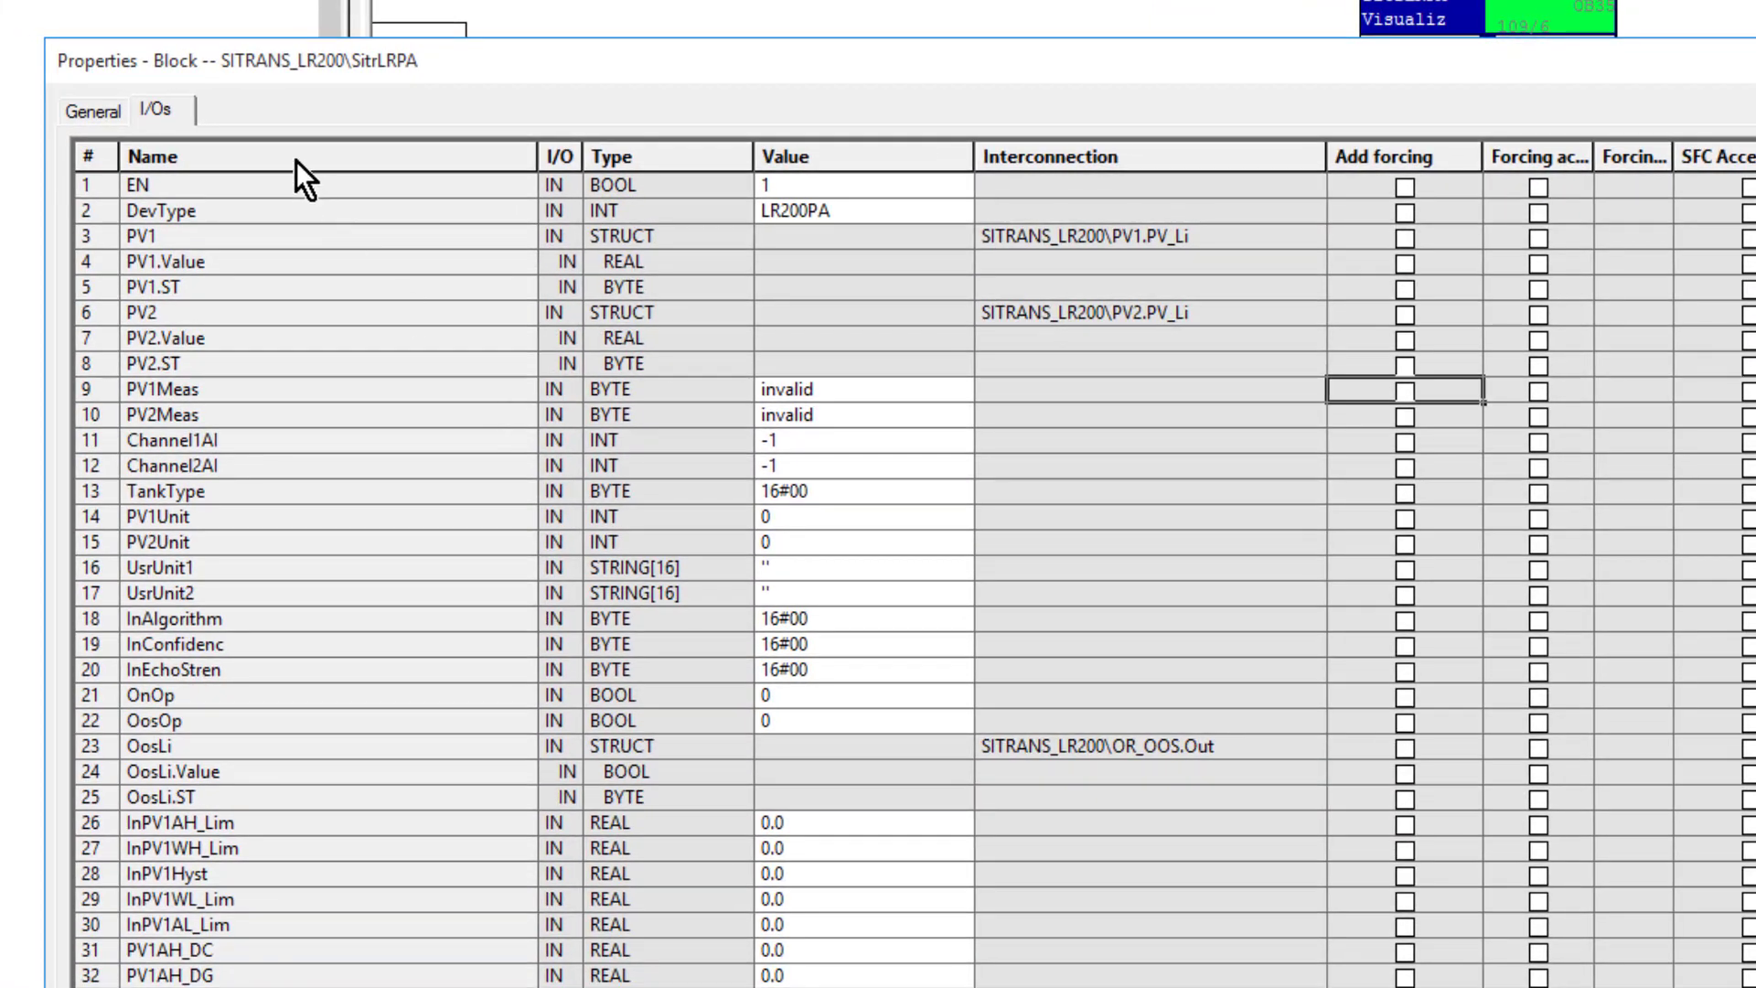
# Sort the I/Os by name and locate the time-to-fill Feature.Bit6 entry by its comment.
pyautogui.click(297, 161)
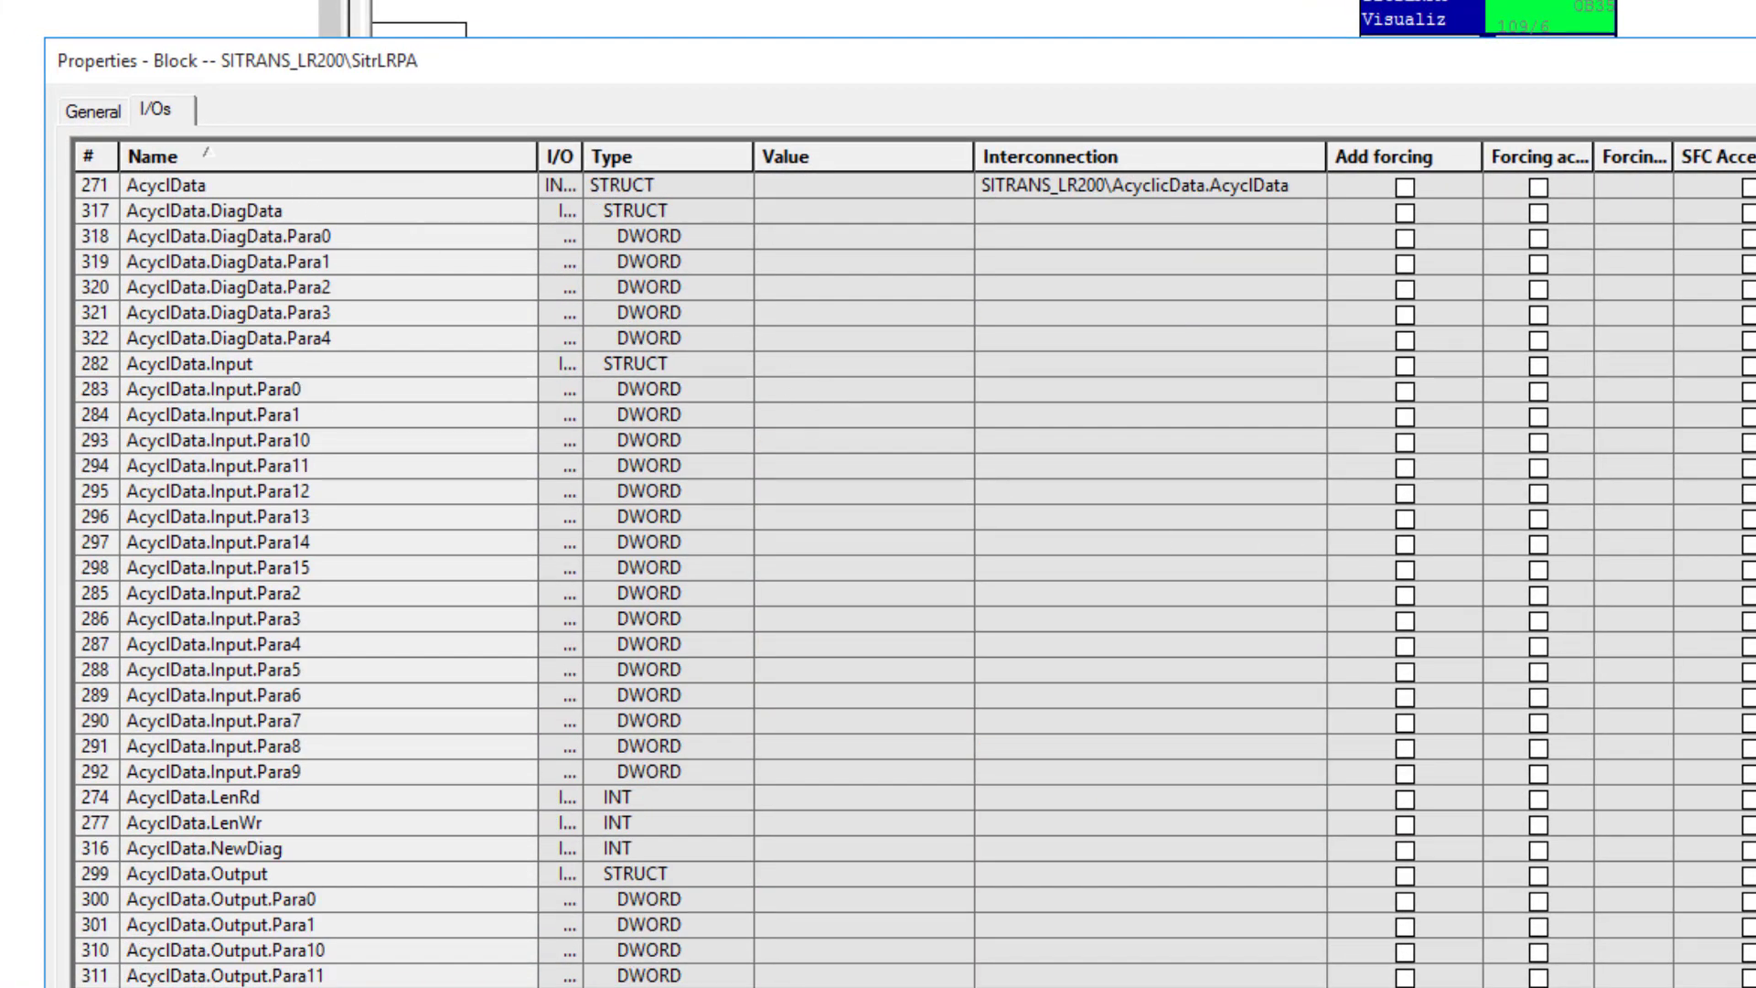
pyautogui.scroll(-20, 915, 567)
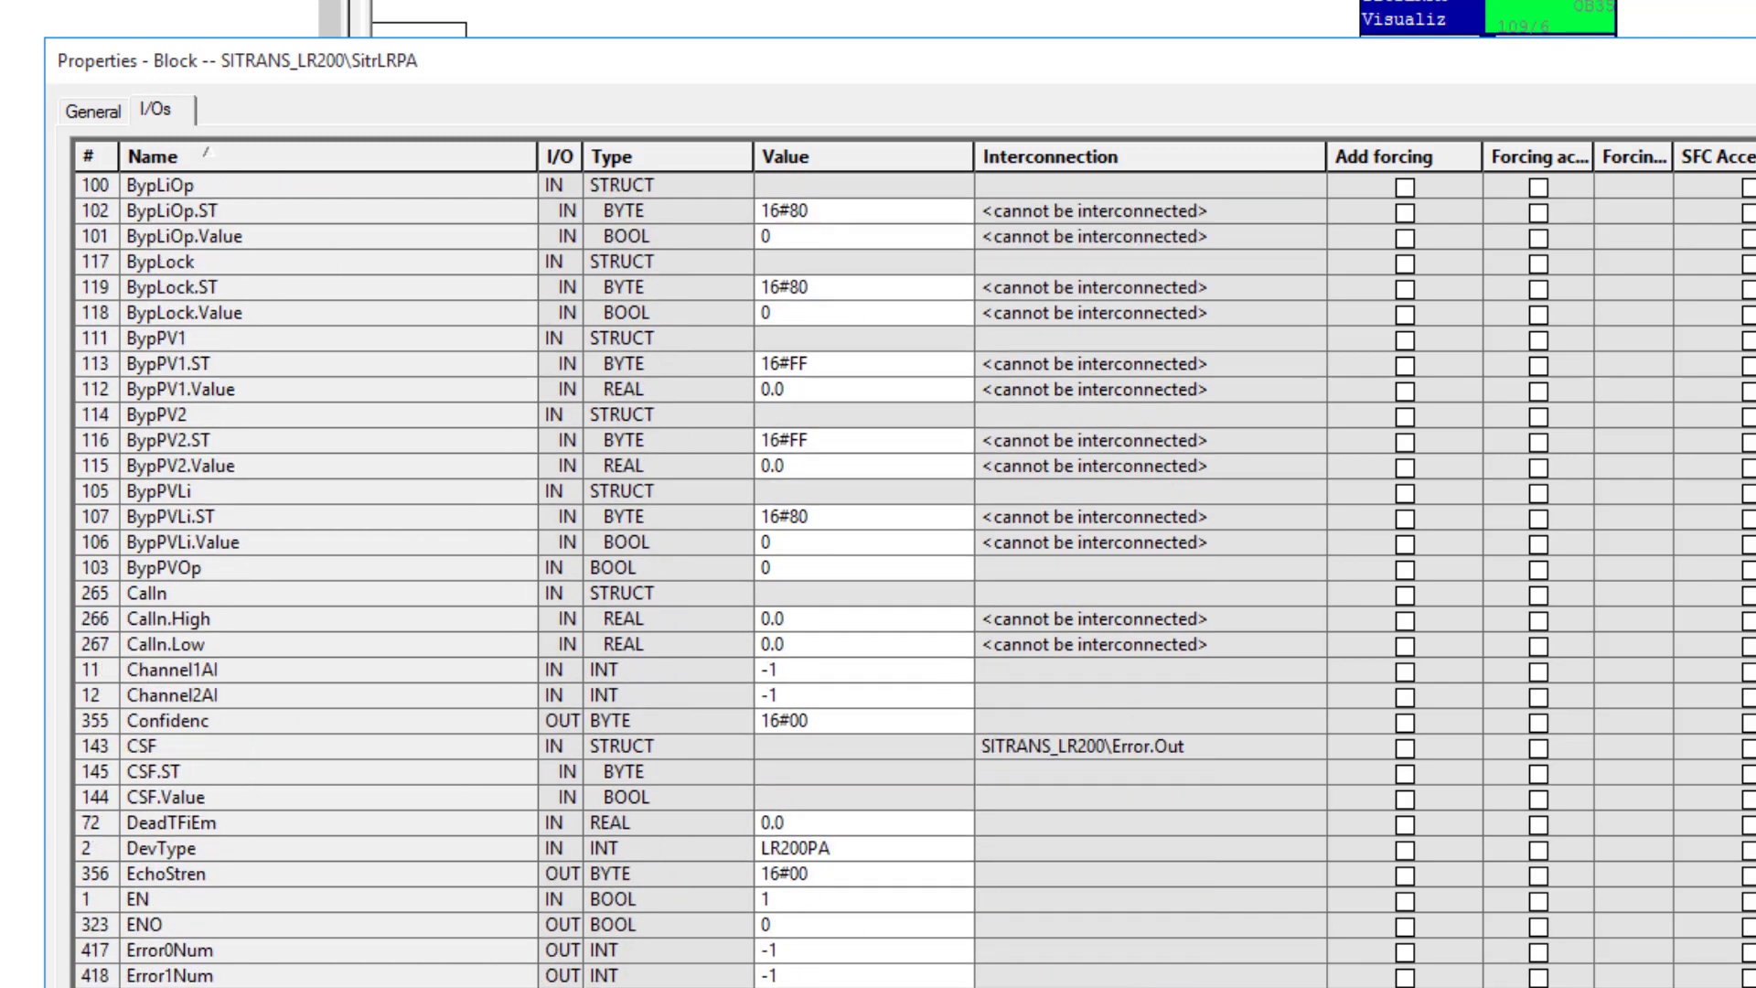
pyautogui.scroll(-18, 915, 568)
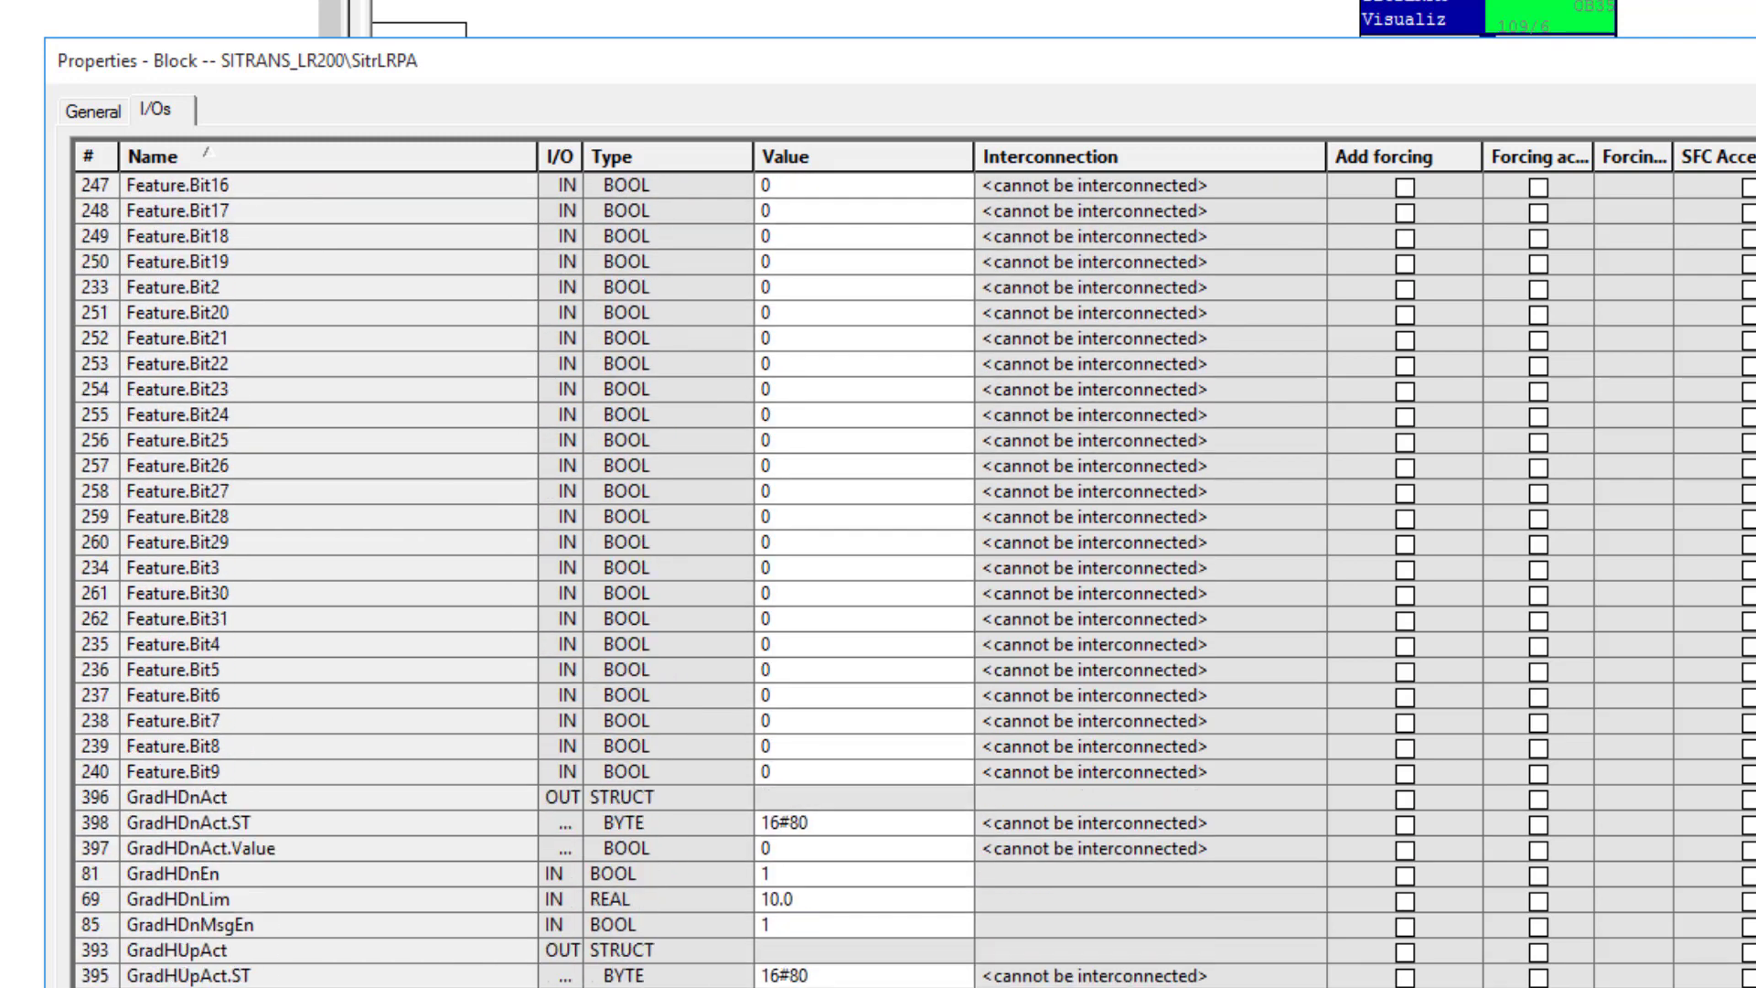
pyautogui.scroll(-1, 915, 567)
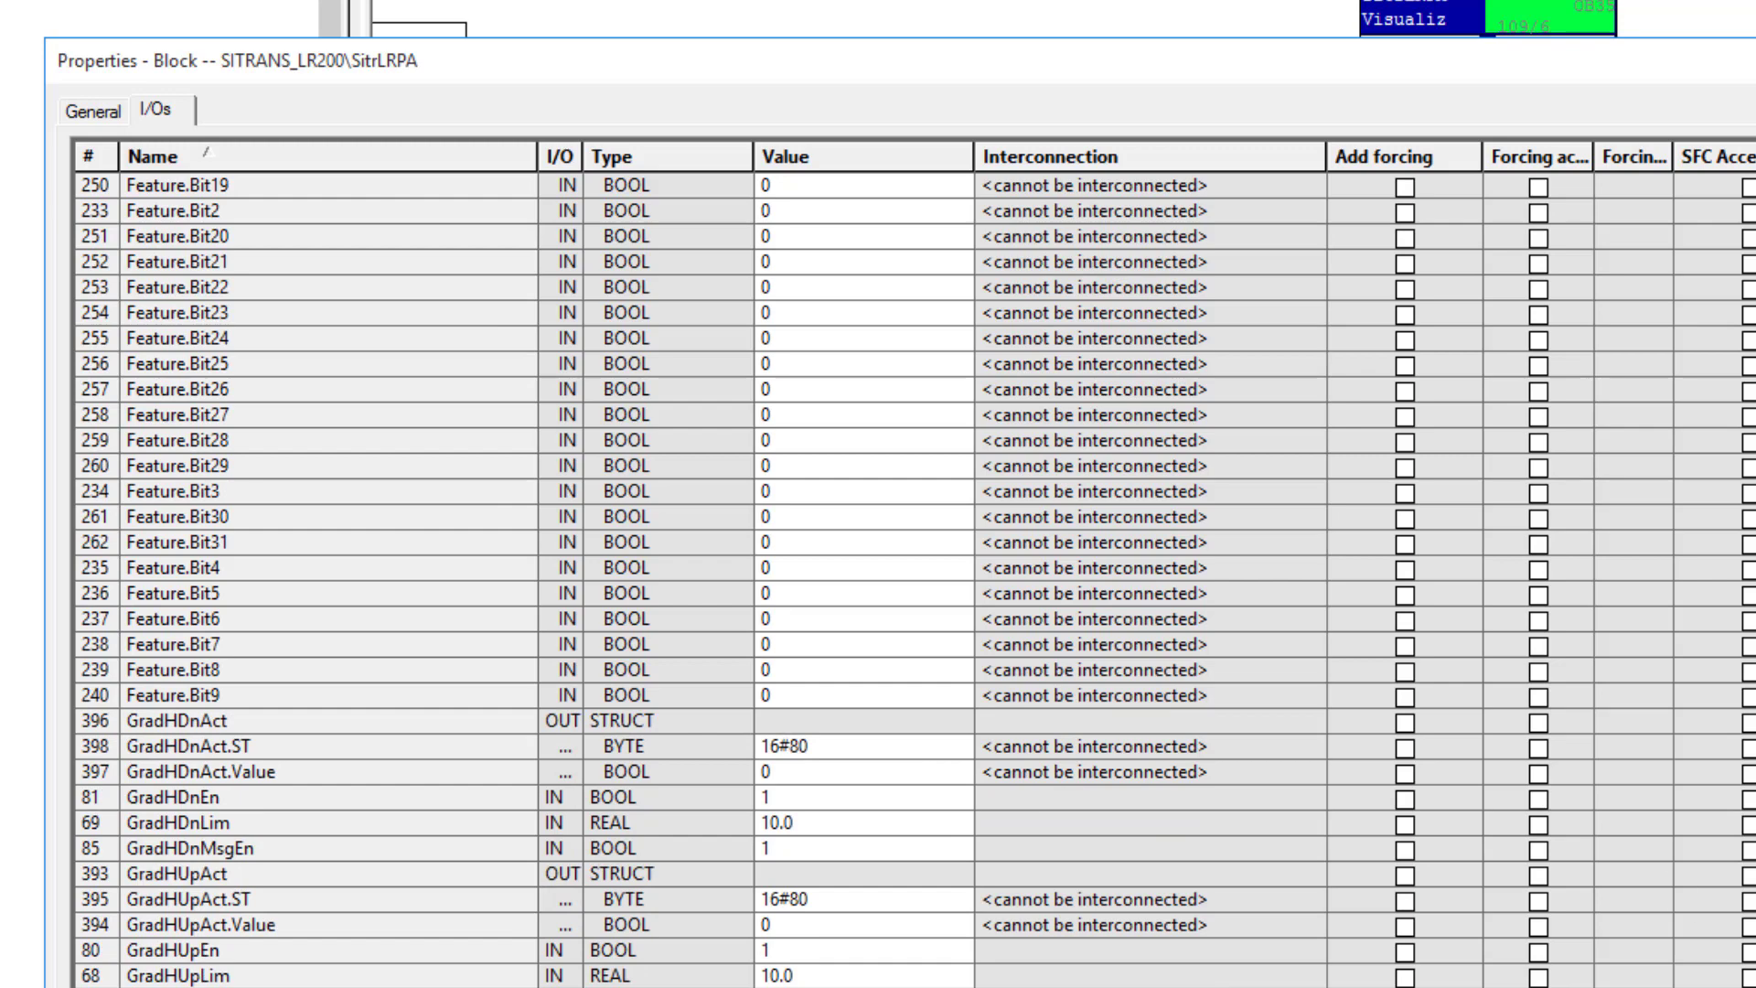
pyautogui.hscroll(3, 1150, 564)
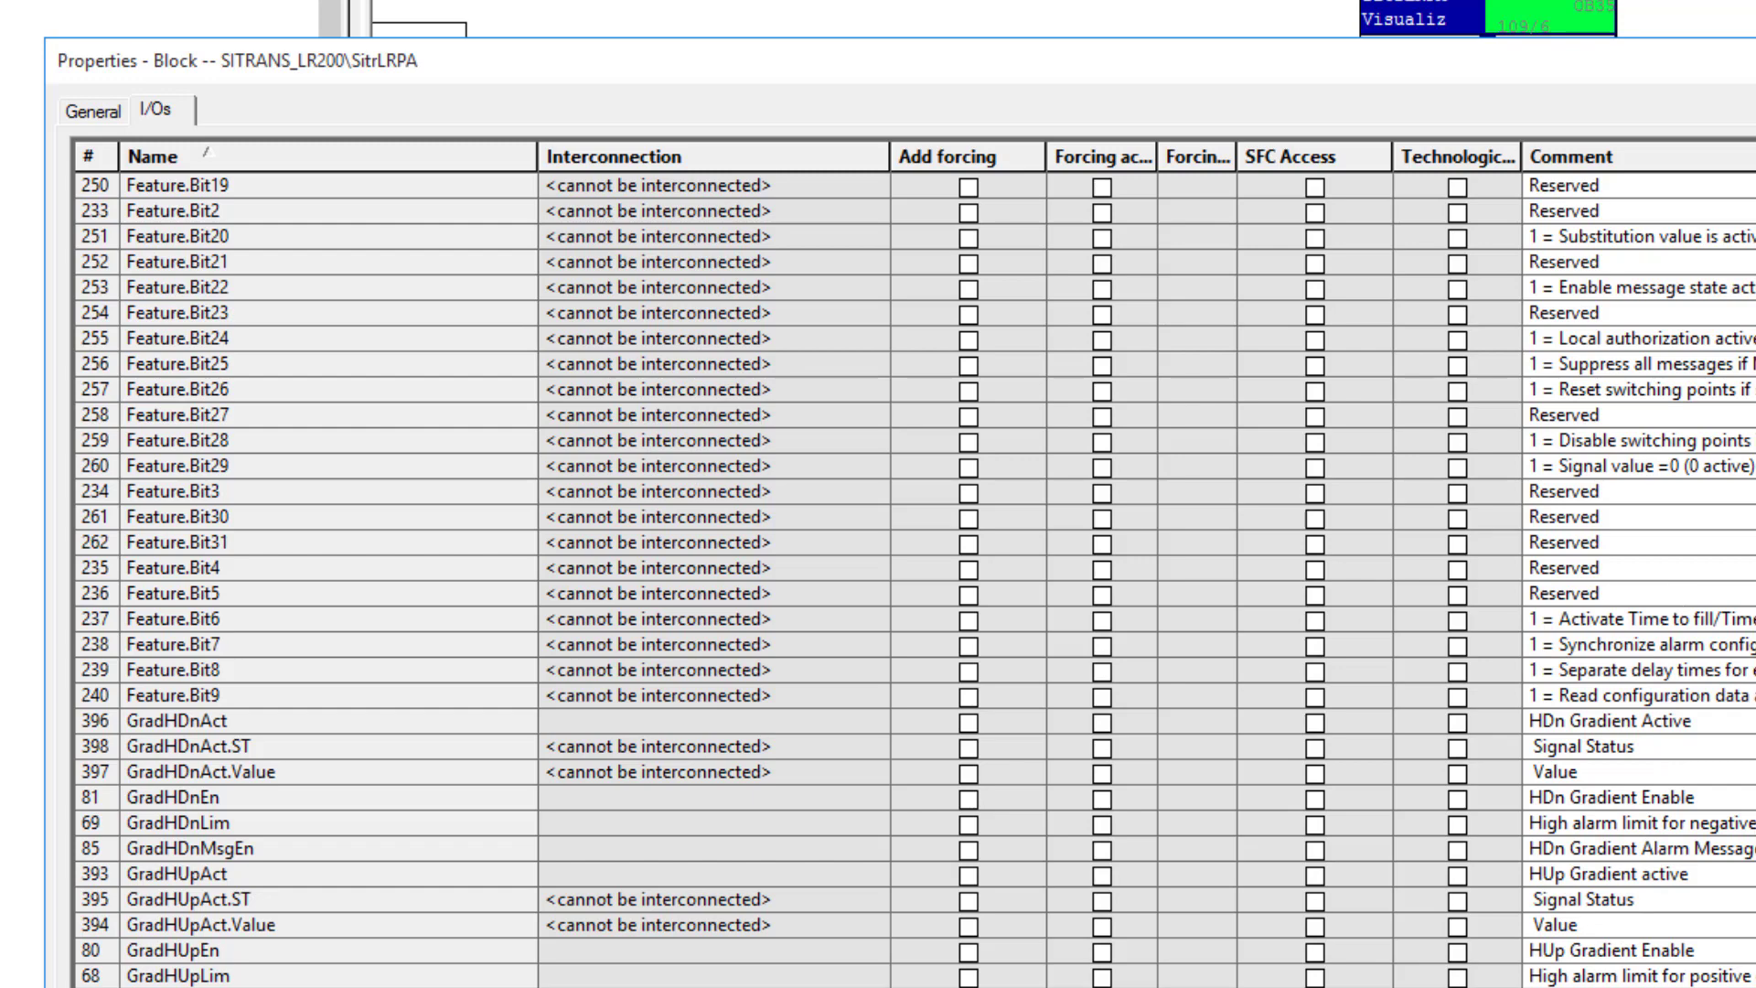
pyautogui.click(1628, 695)
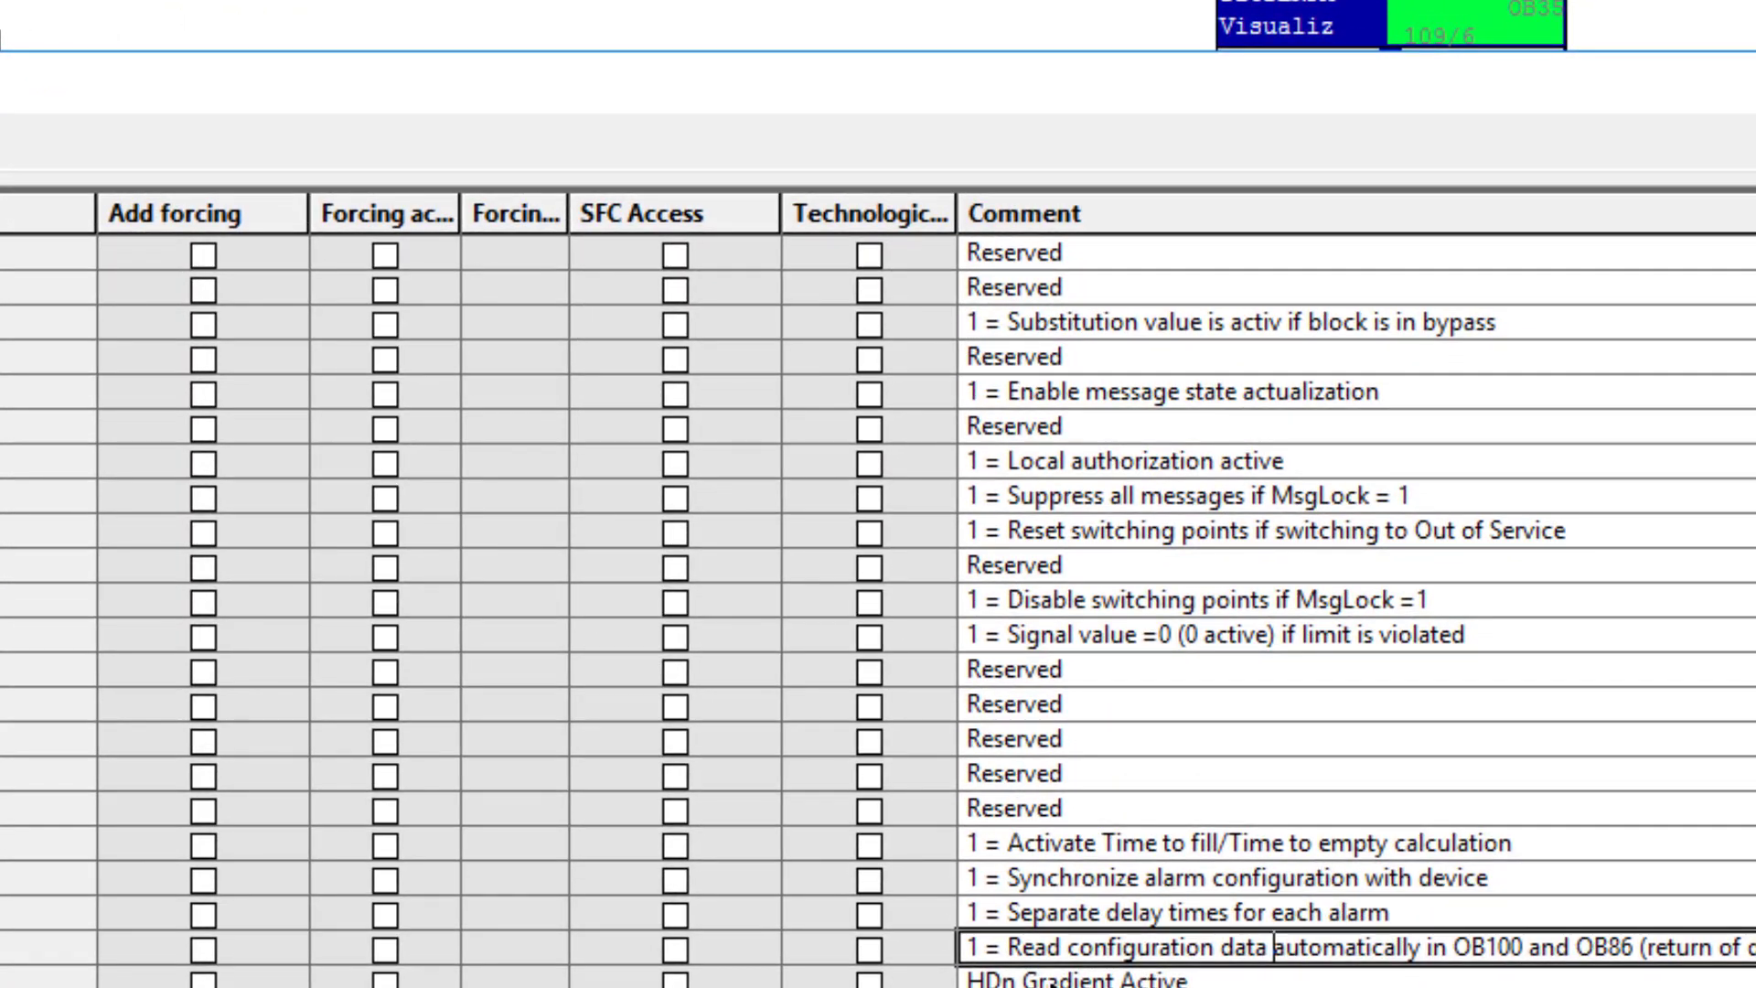
pyautogui.click(1145, 843)
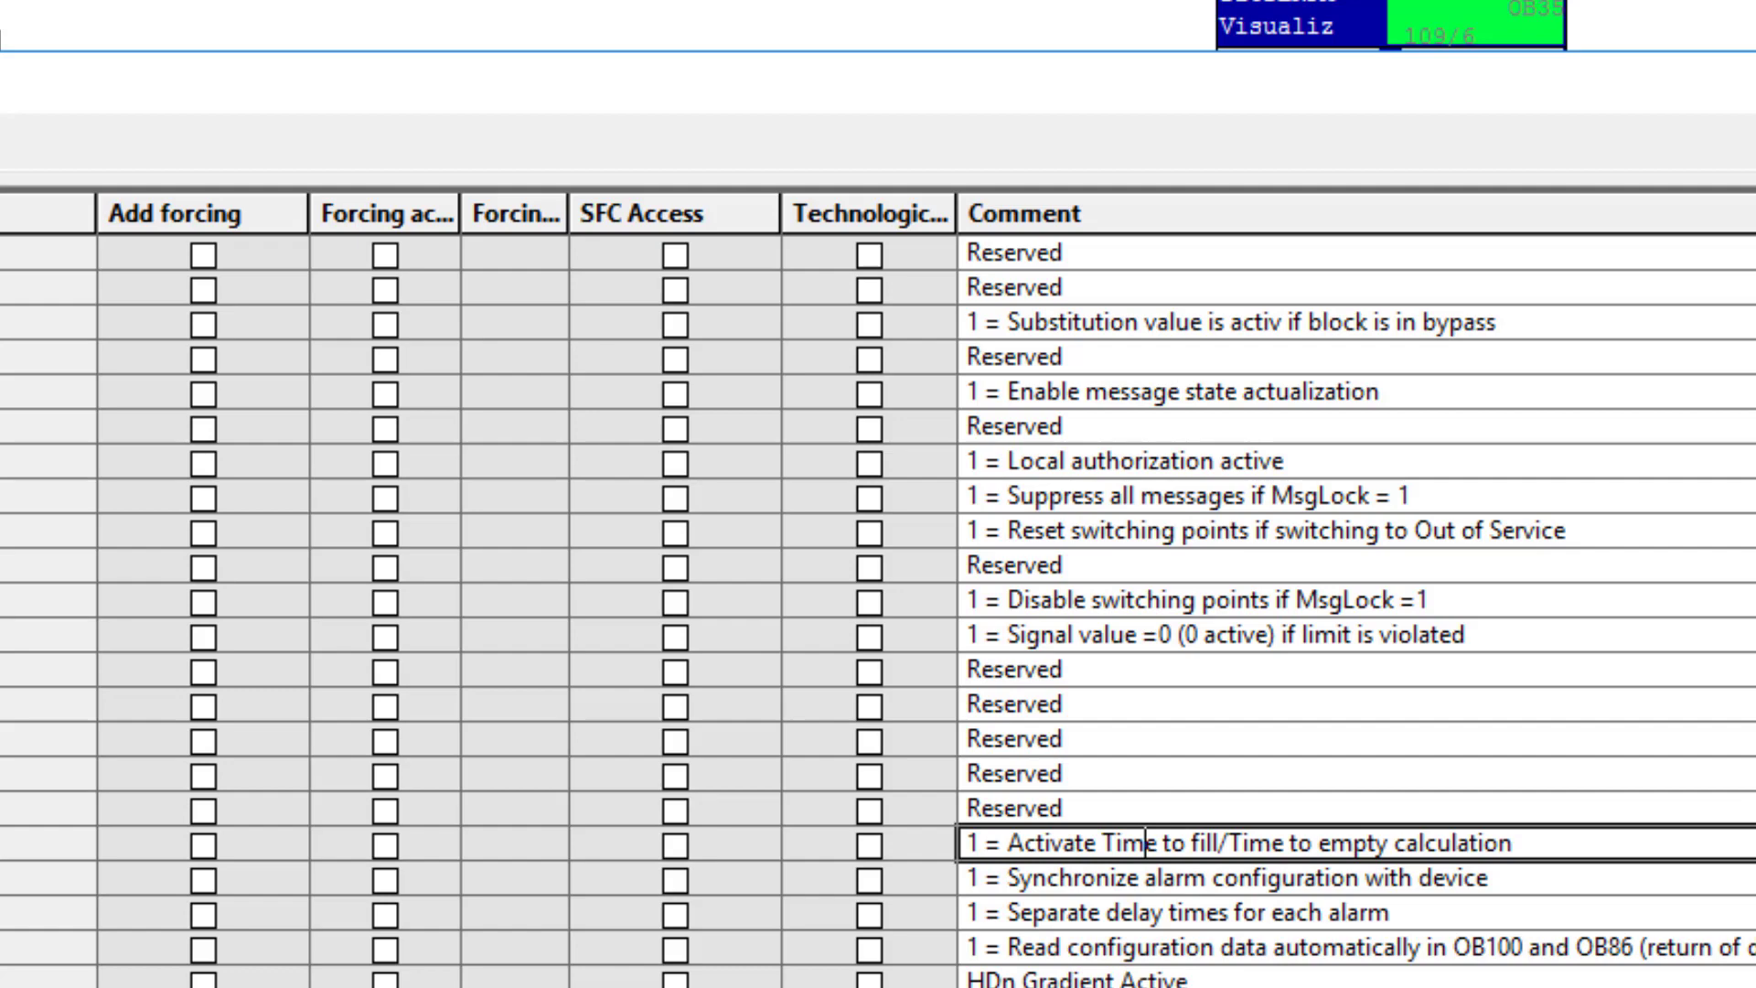
pyautogui.hscroll(-5, 915, 594)
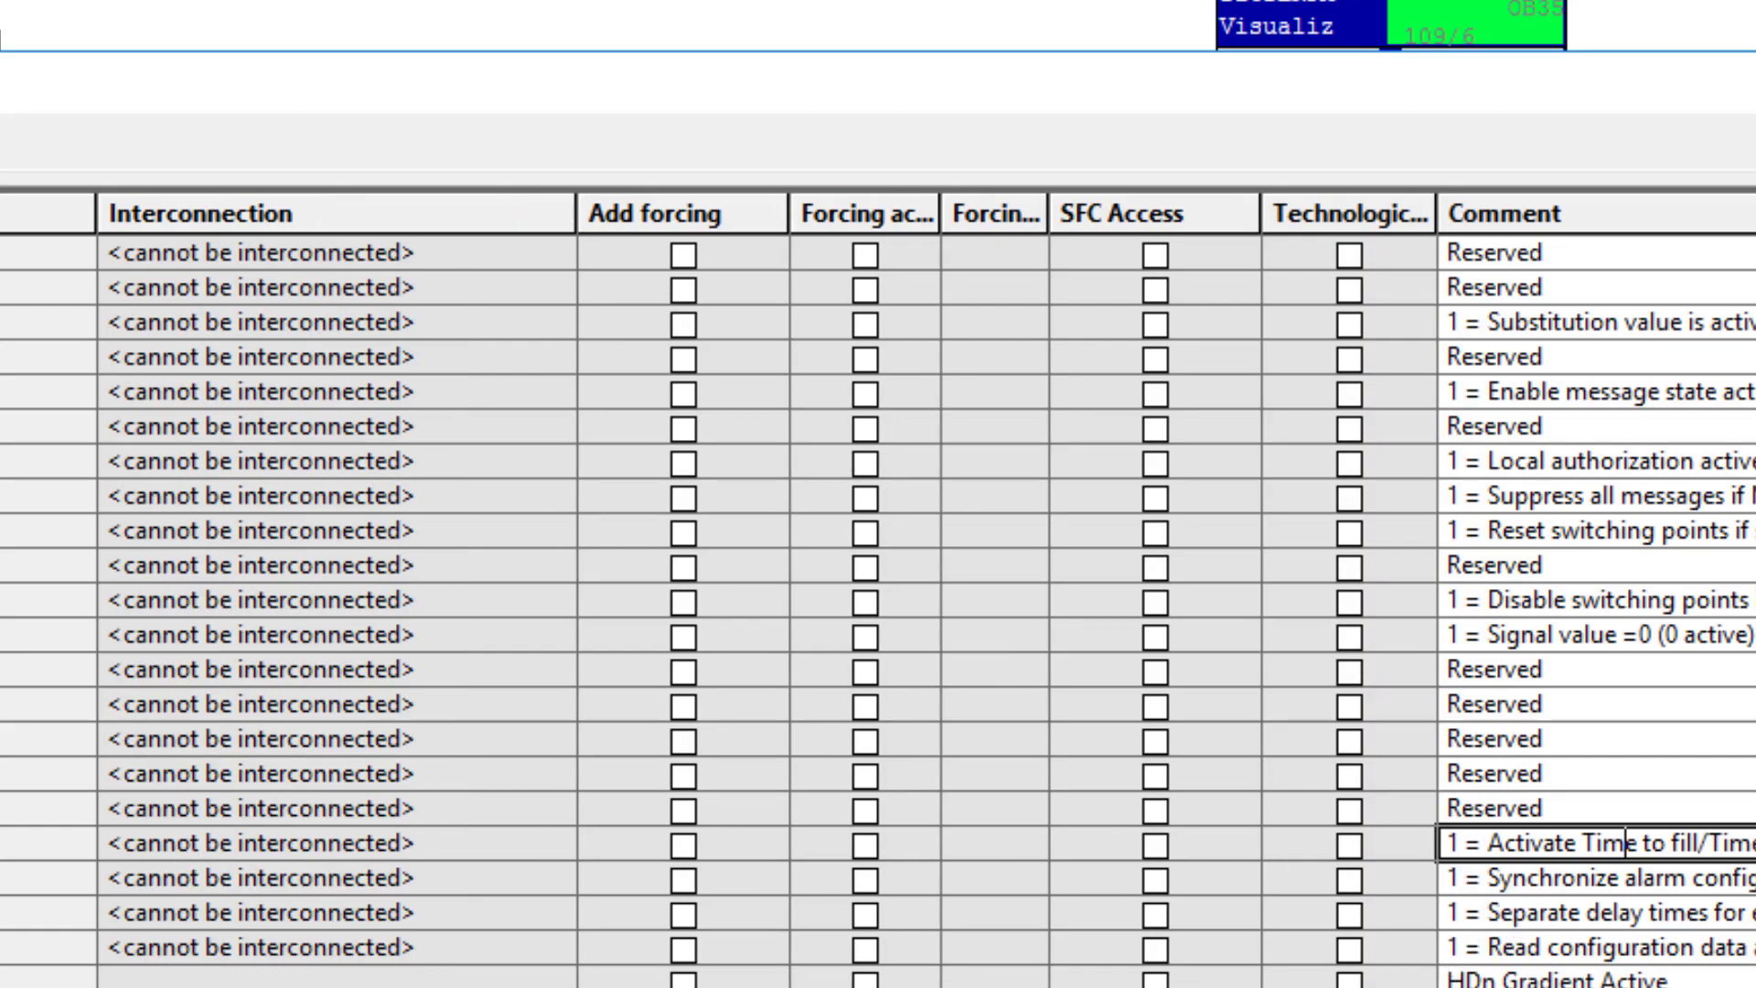
pyautogui.hscroll(-3, 915, 595)
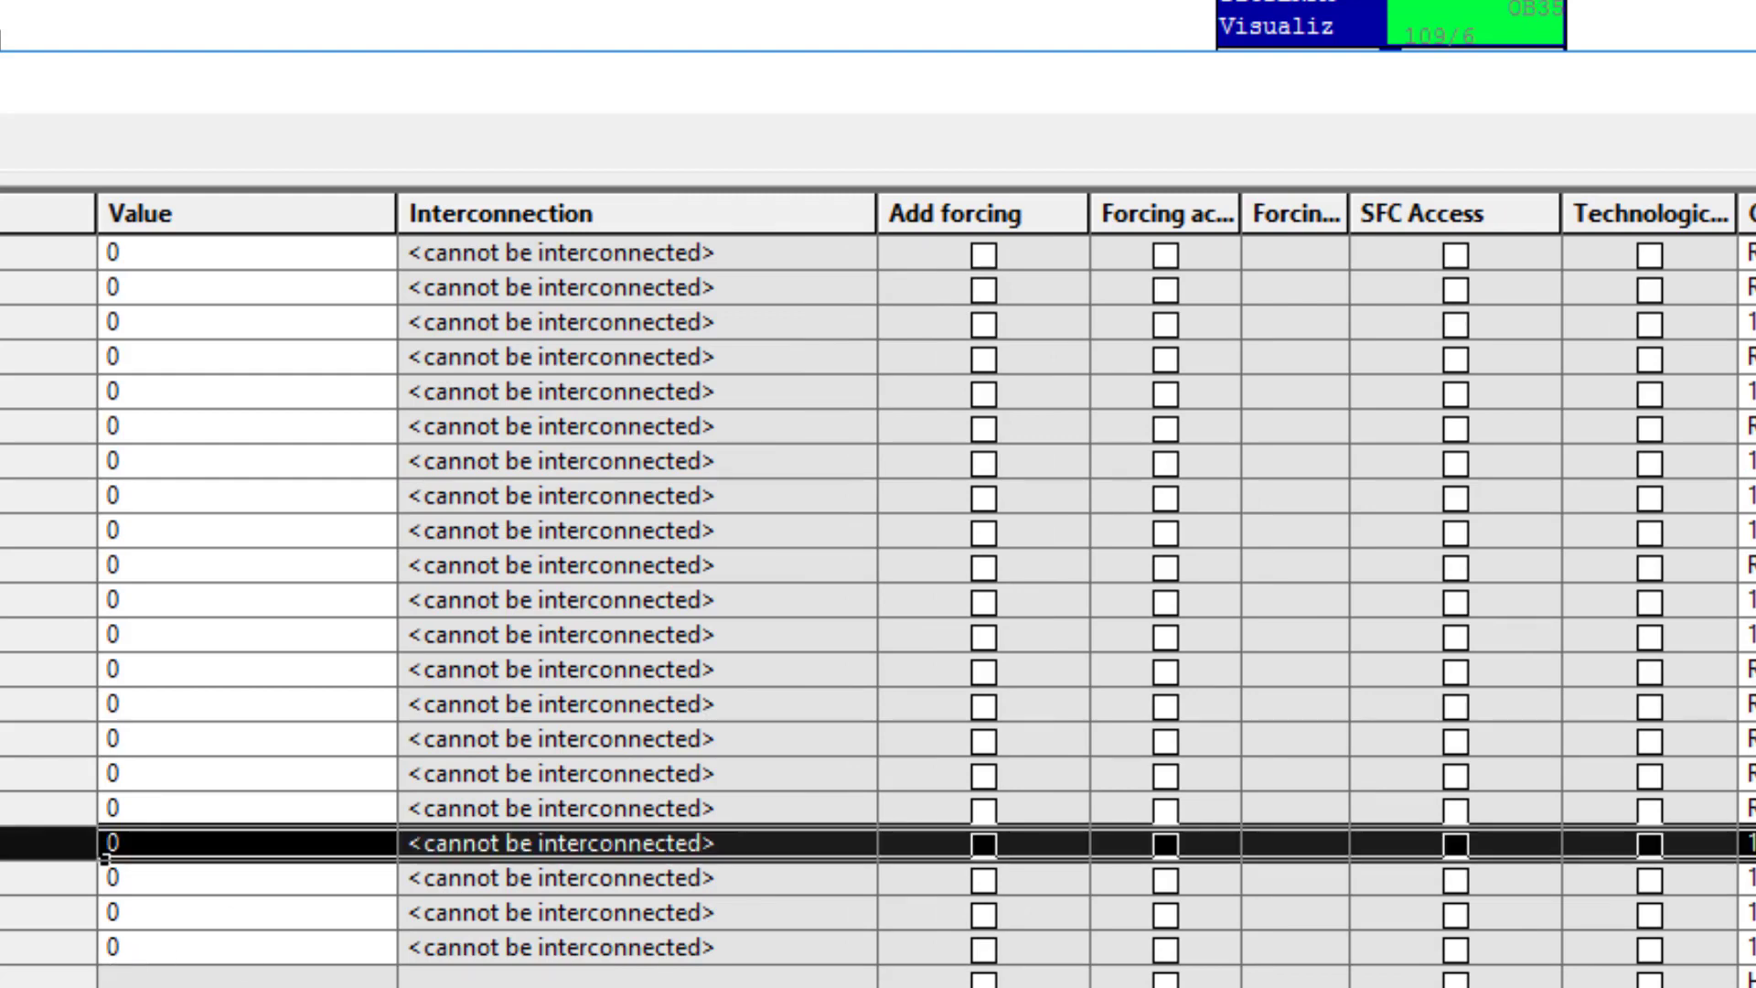
# Set Feature.Bit6 from 0 to 1 and close the properties dialog.
pyautogui.click(177, 847)
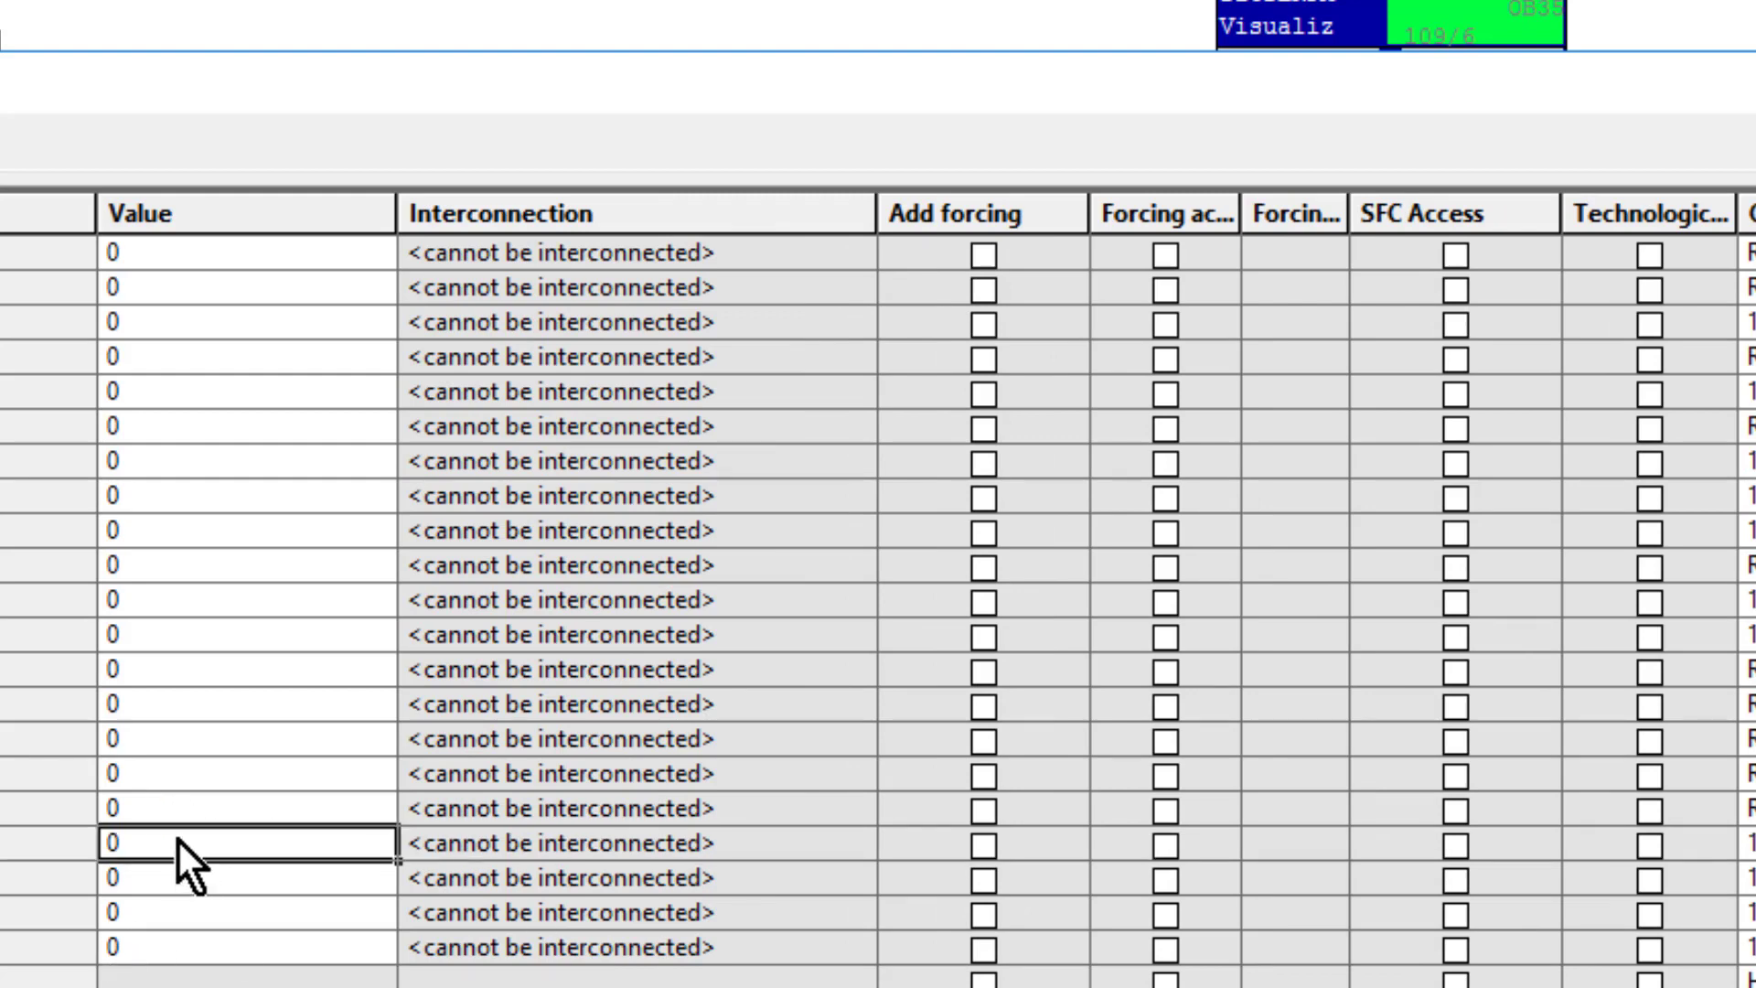
pyautogui.click(176, 843)
pyautogui.press('BackSpace')
pyautogui.write('1')
pyautogui.press('Return')
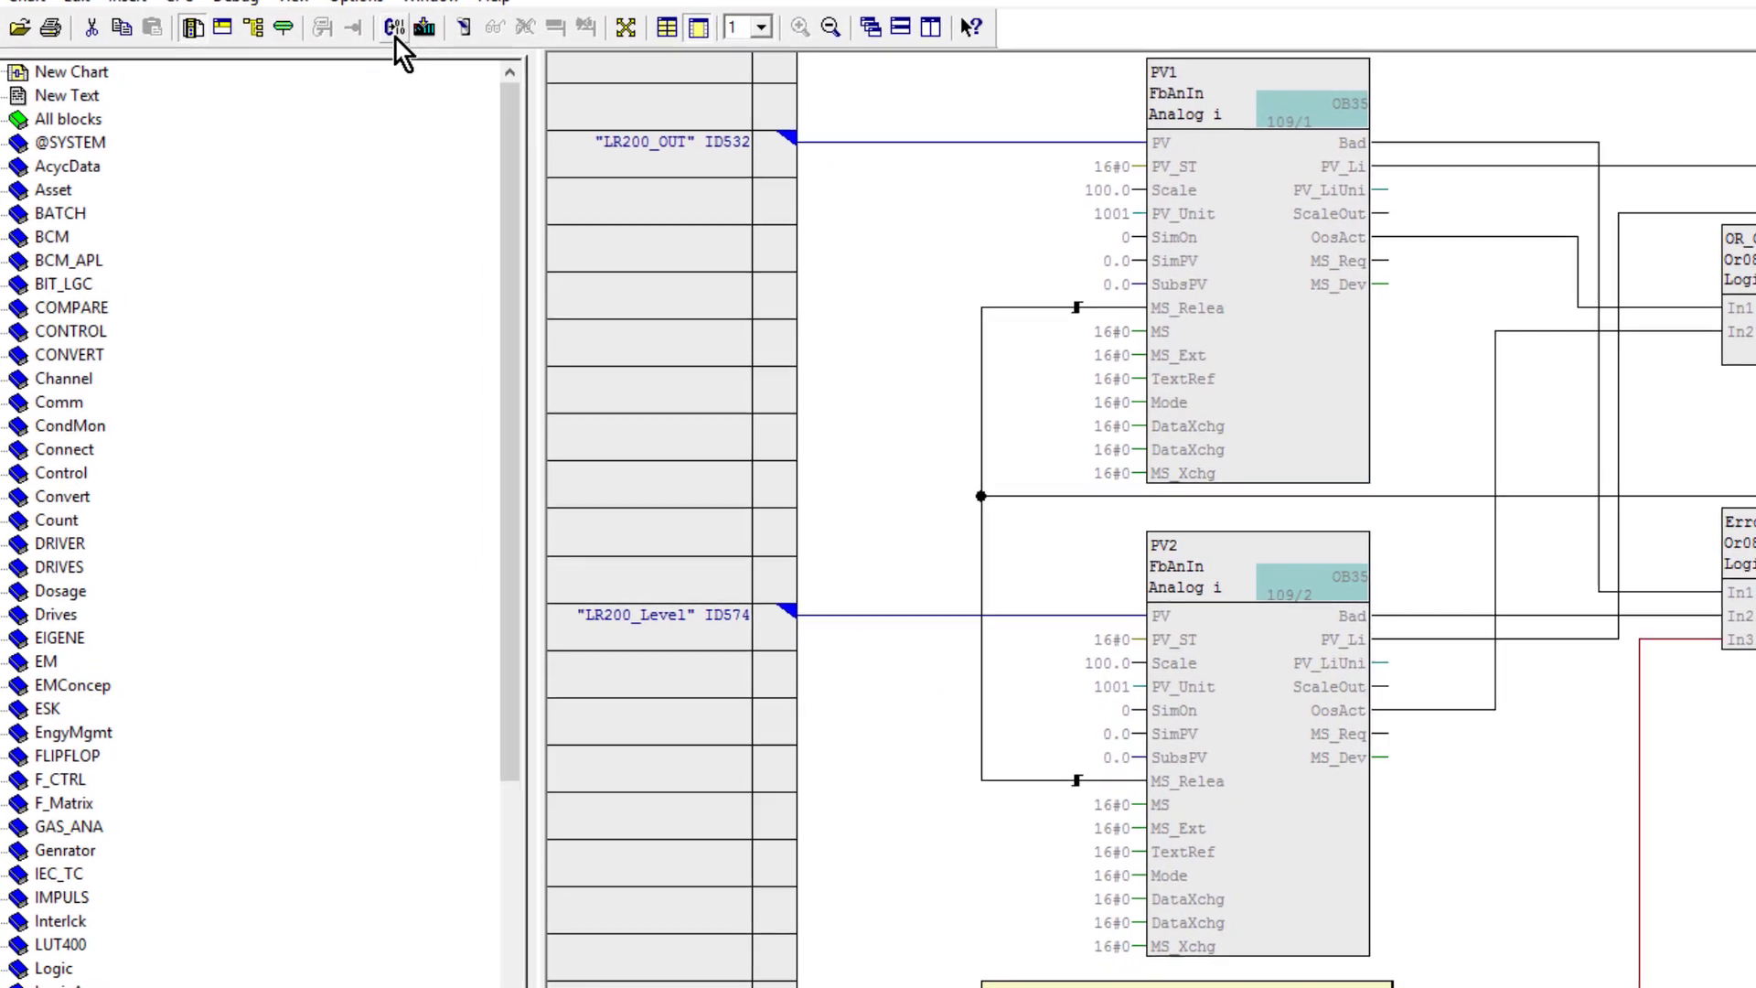
# Compile the chart, download only the changes to the CPU 410-5H using its password, and enable Test Mode.
pyautogui.click(391, 23)
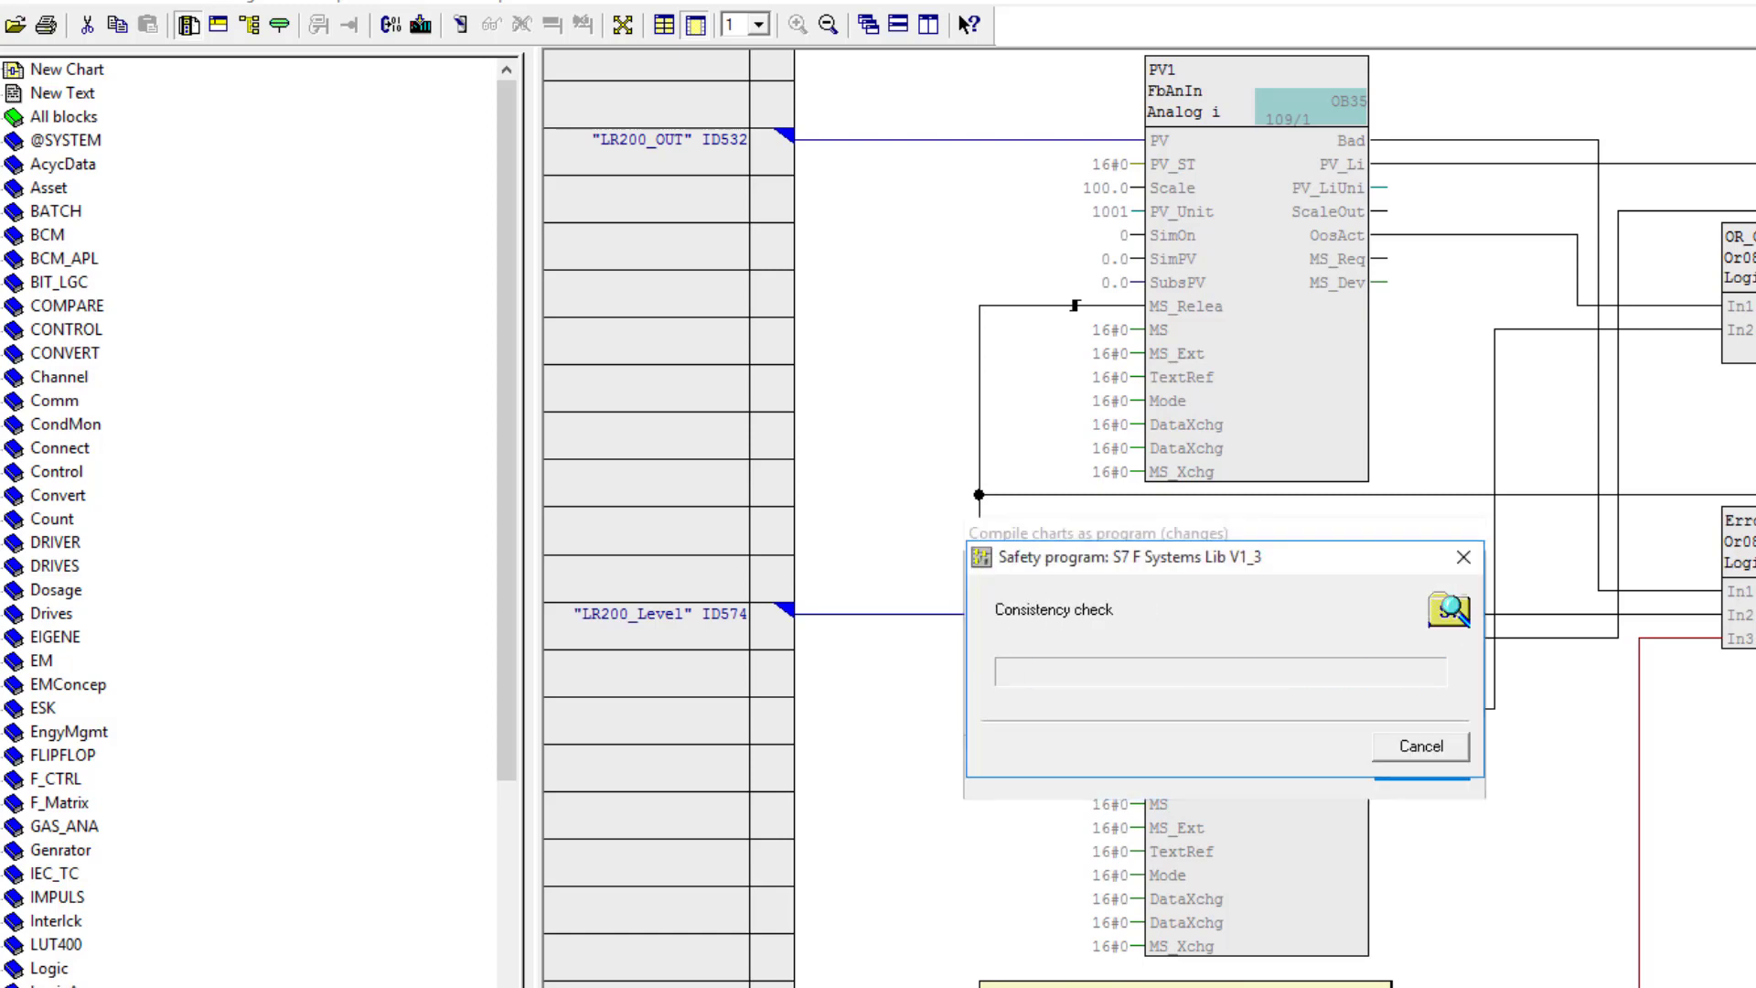
pyautogui.click(901, 933)
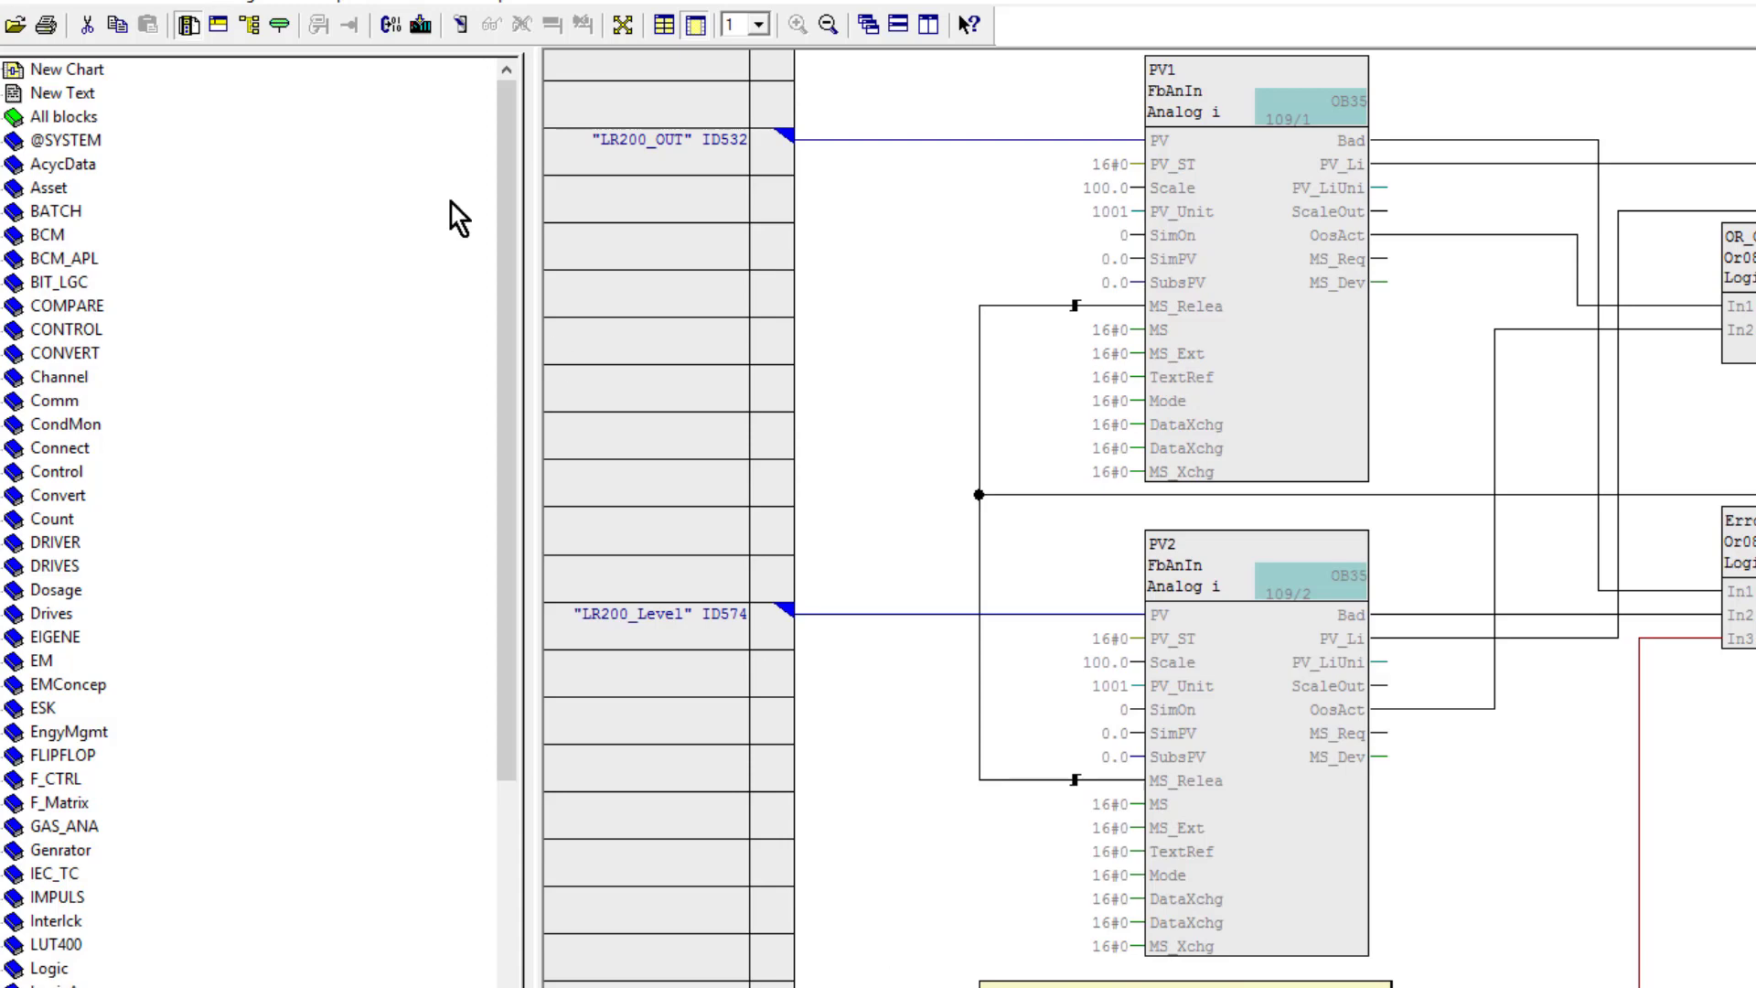
pyautogui.click(421, 25)
pyautogui.write('***')
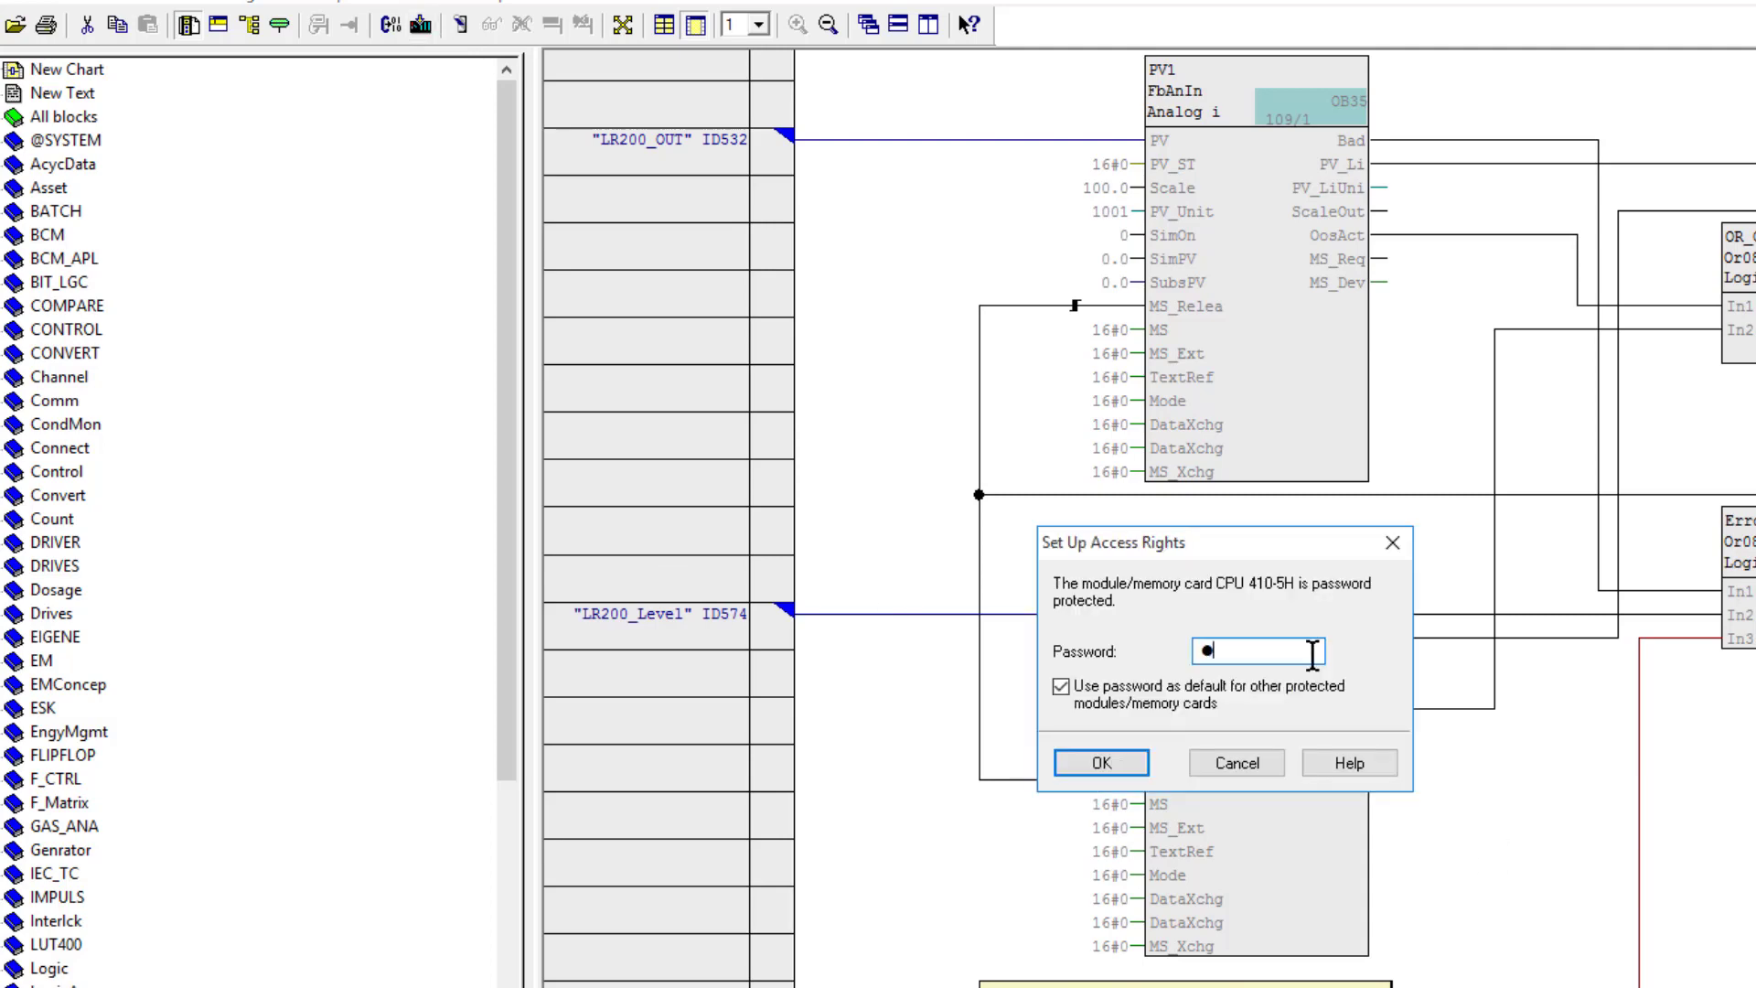
pyautogui.write('*****')
pyautogui.press('Return')
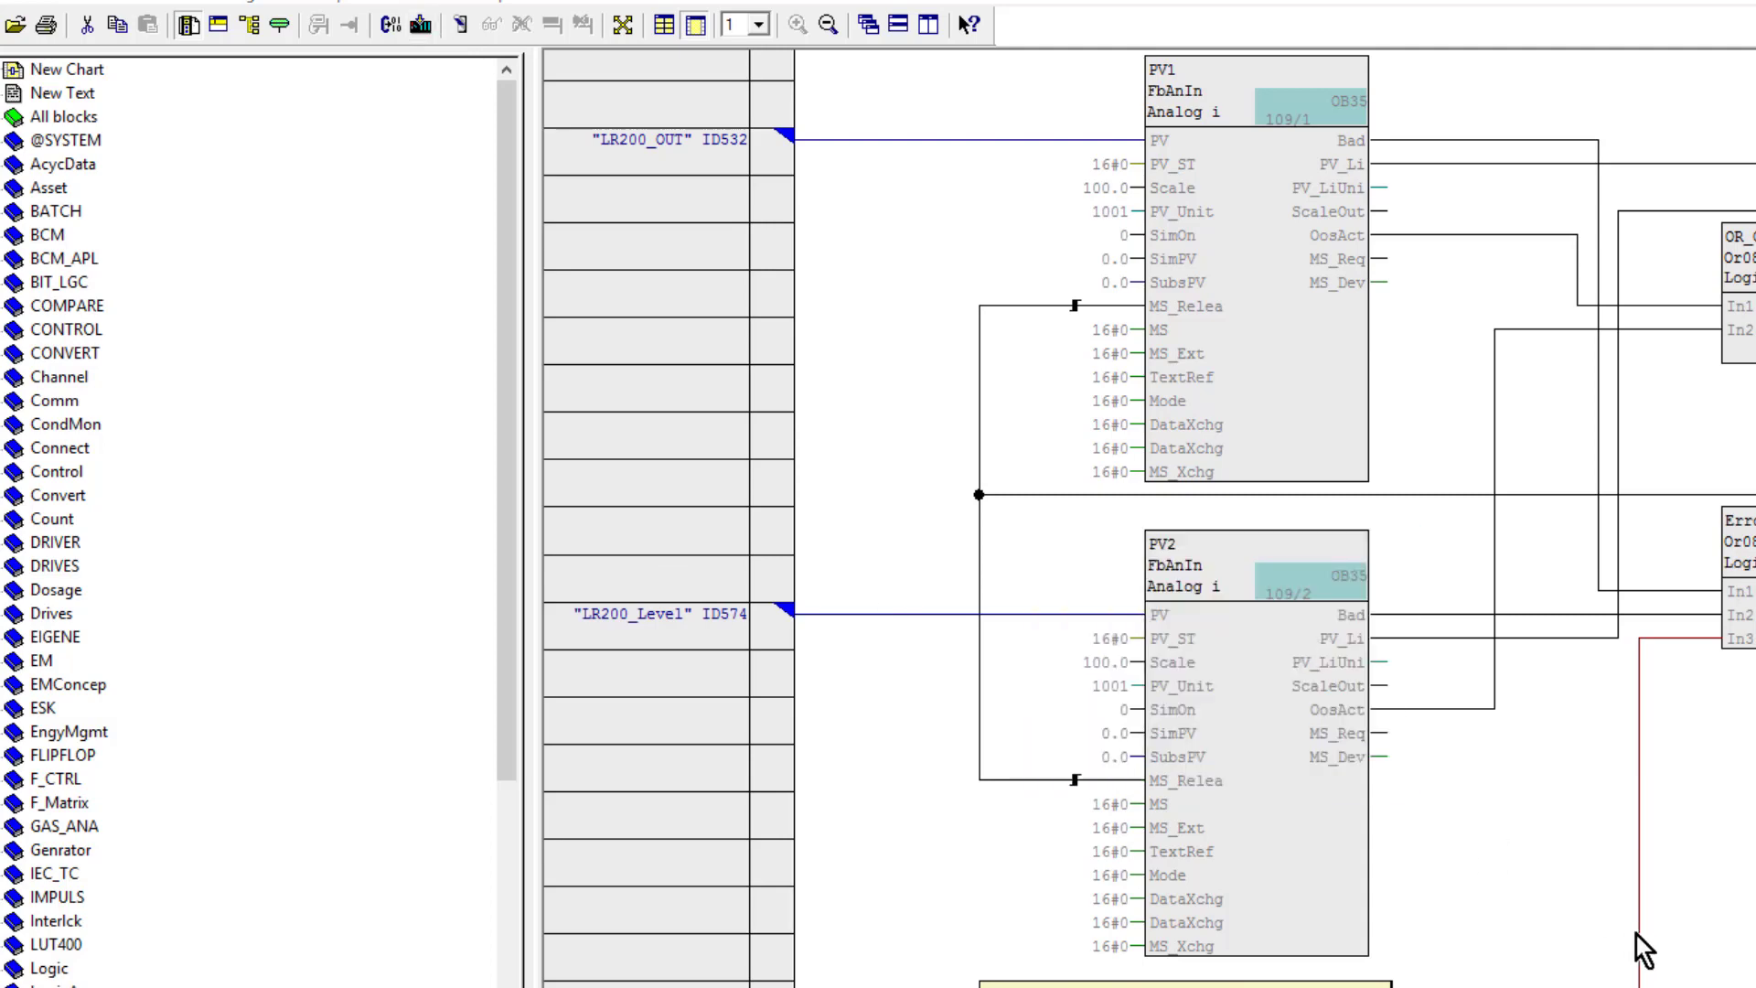
pyautogui.hotkey('ctrl', 'l')
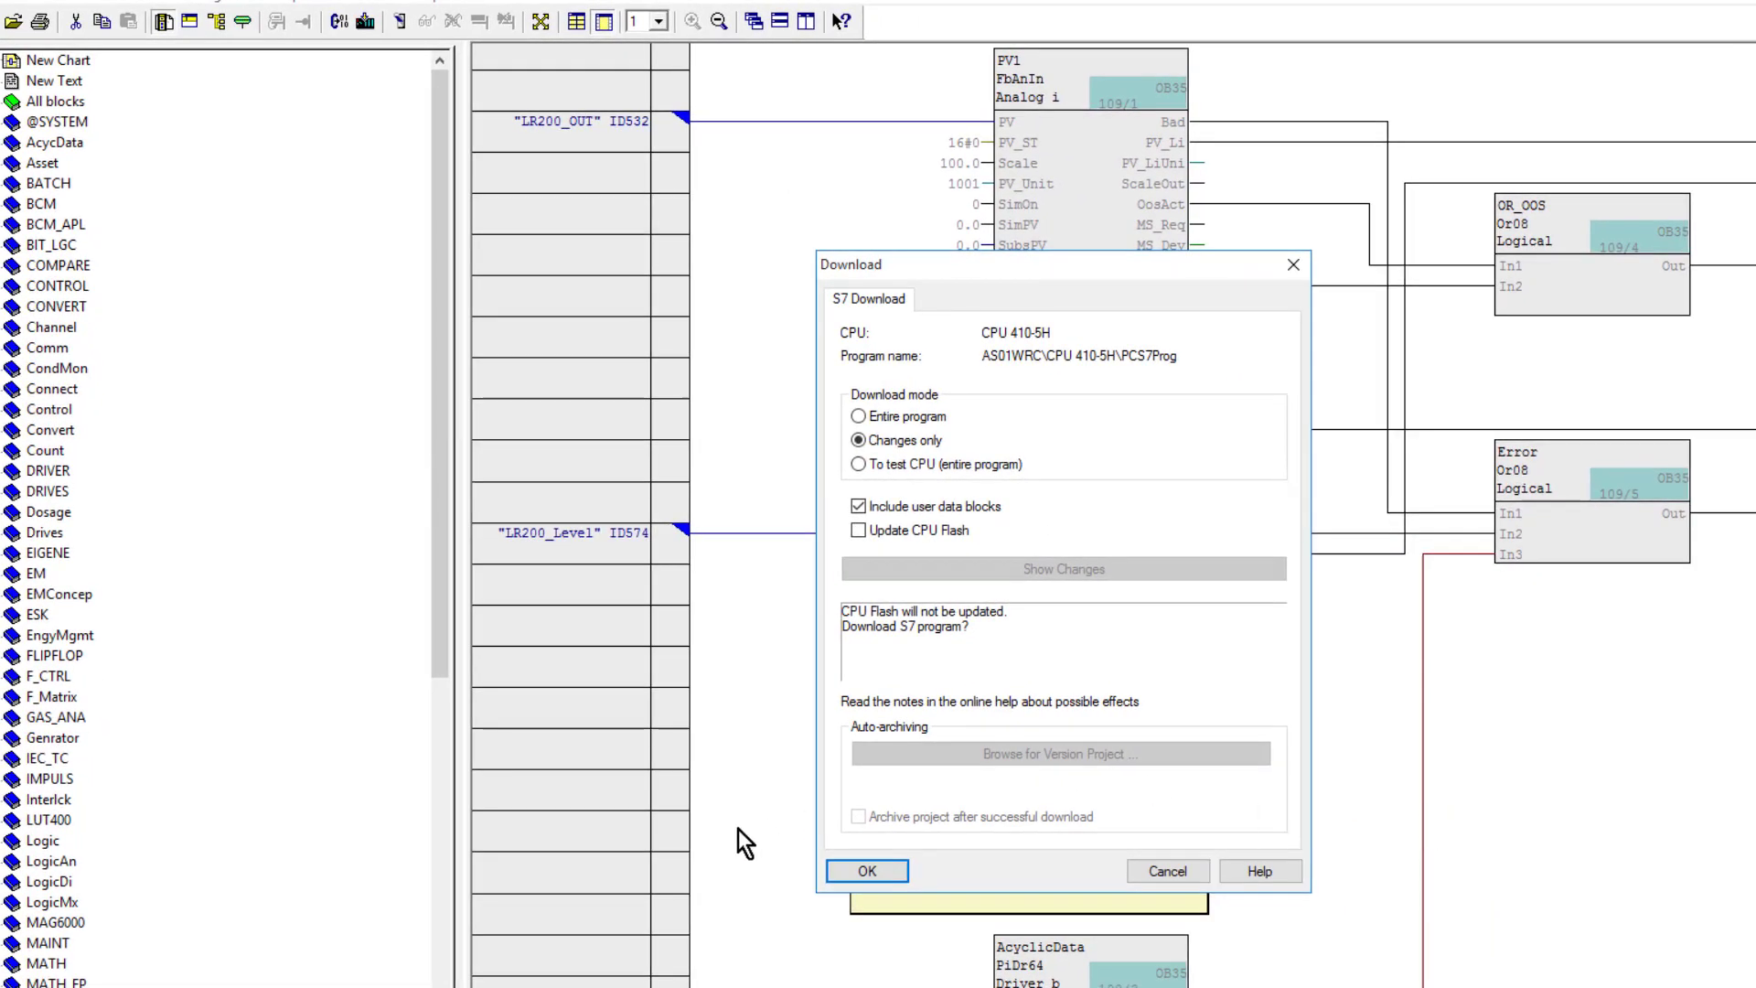
pyautogui.click(867, 871)
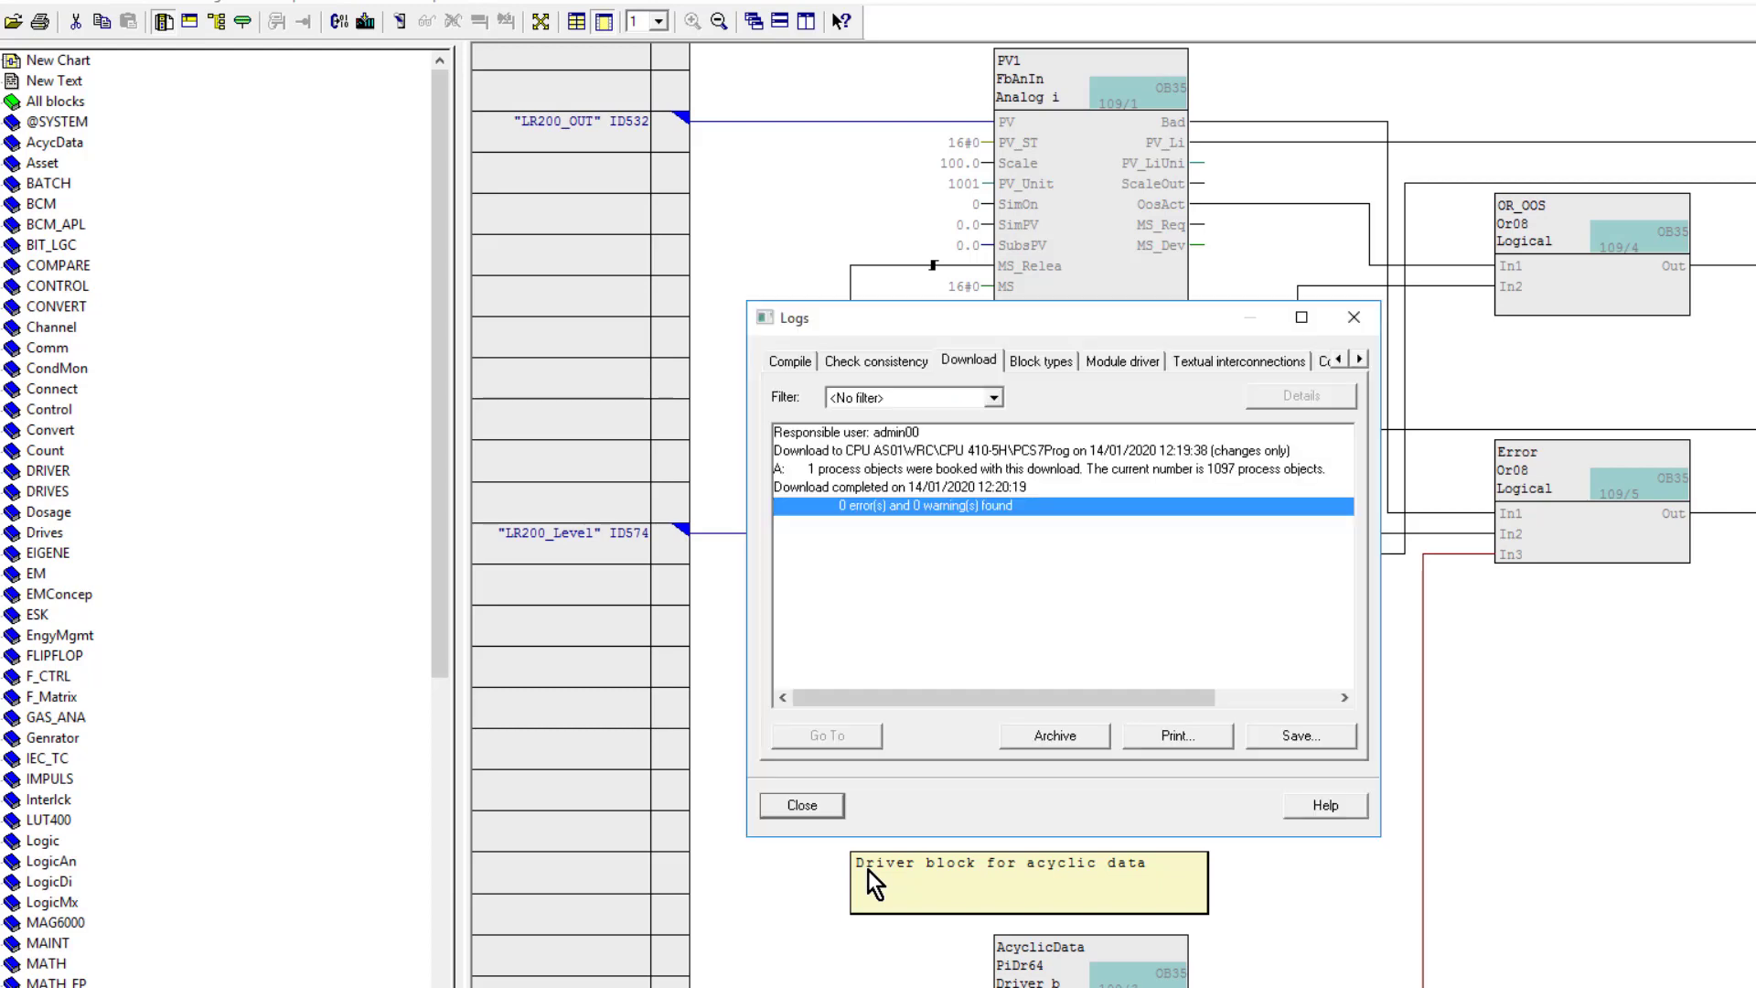
pyautogui.click(783, 815)
pyautogui.click(400, 22)
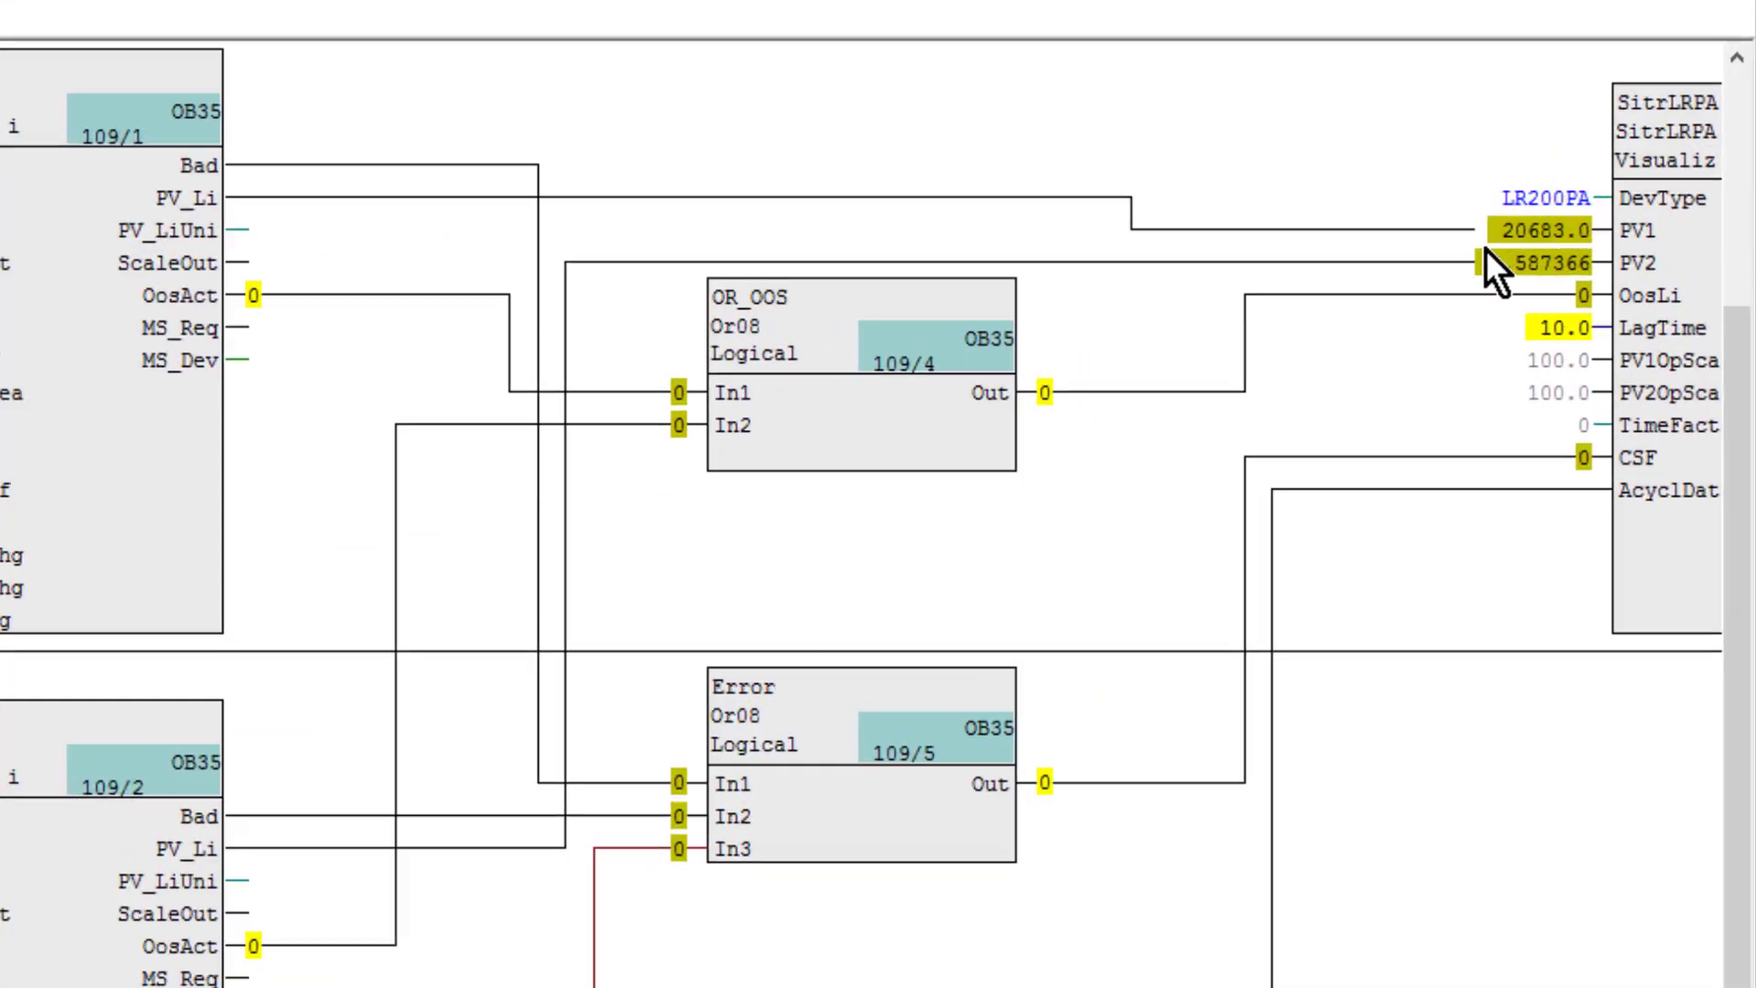
# Read the SitrLRPA block's online values in test mode: PV1 ≈ 20682.95 and PV2 ≈ 3.587.
pyautogui.moveTo(1596, 152)
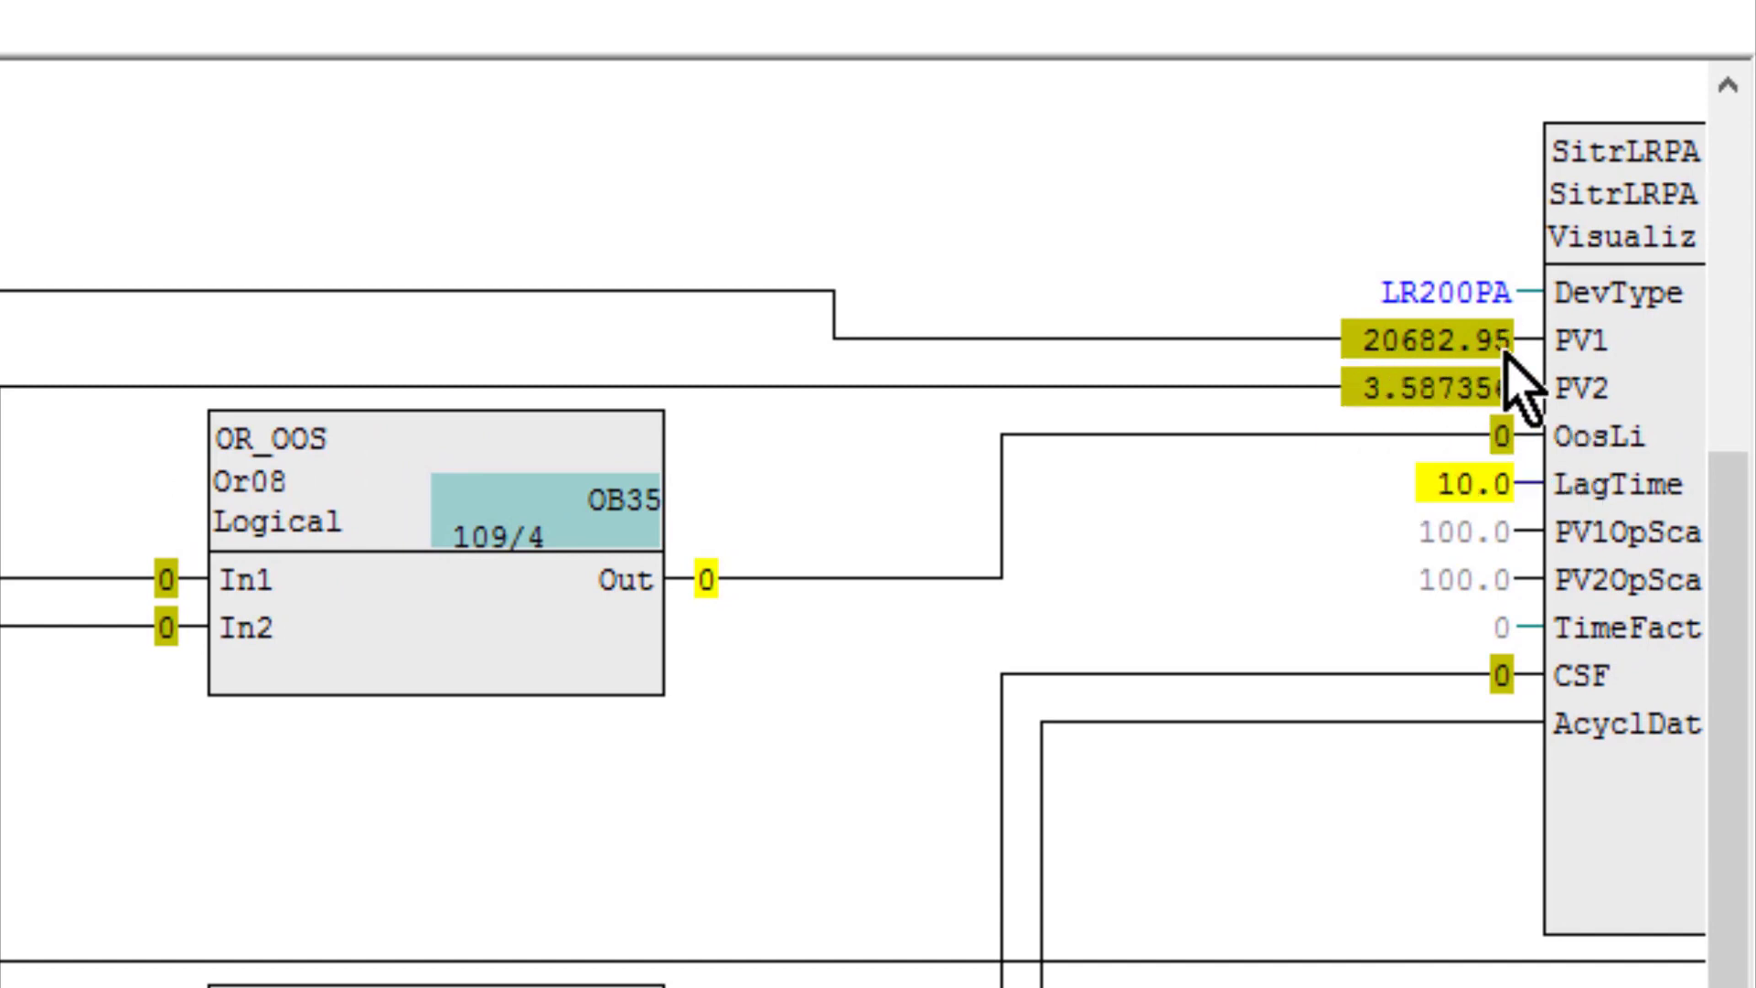
pyautogui.moveTo(1365, 402)
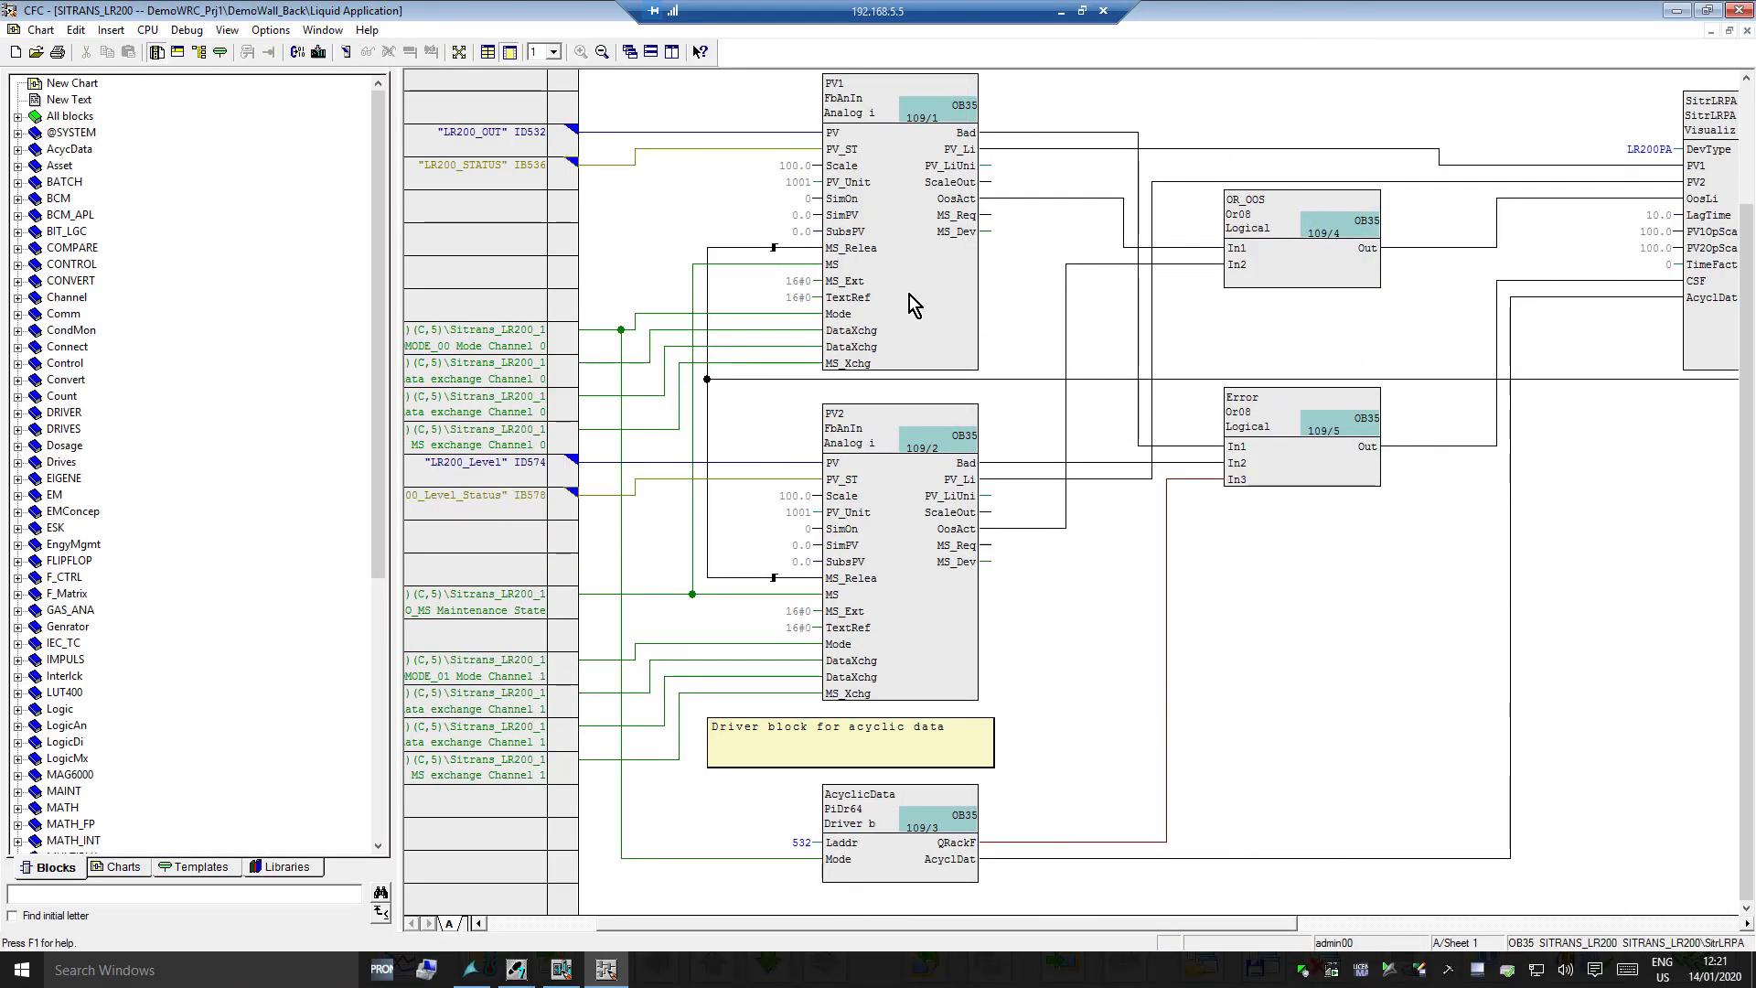
# Close the chart and hardware configuration windows and list Liquid Application's process objects.
pyautogui.click(1741, 11)
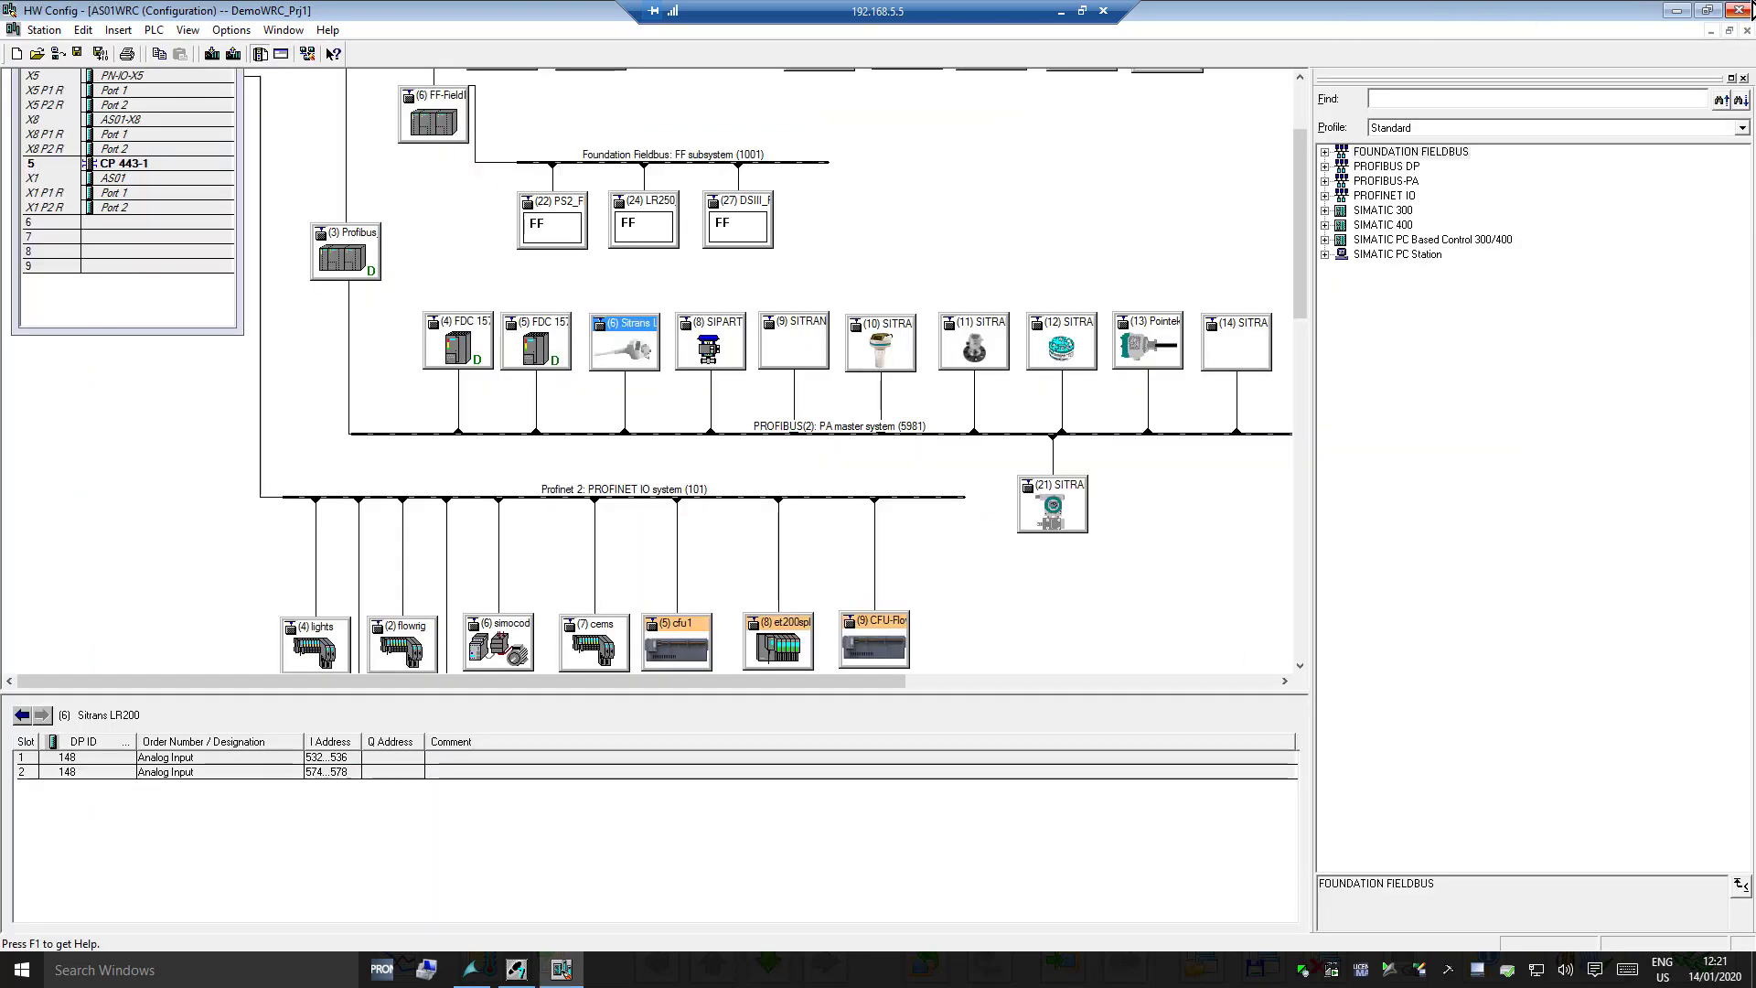
pyautogui.click(1743, 11)
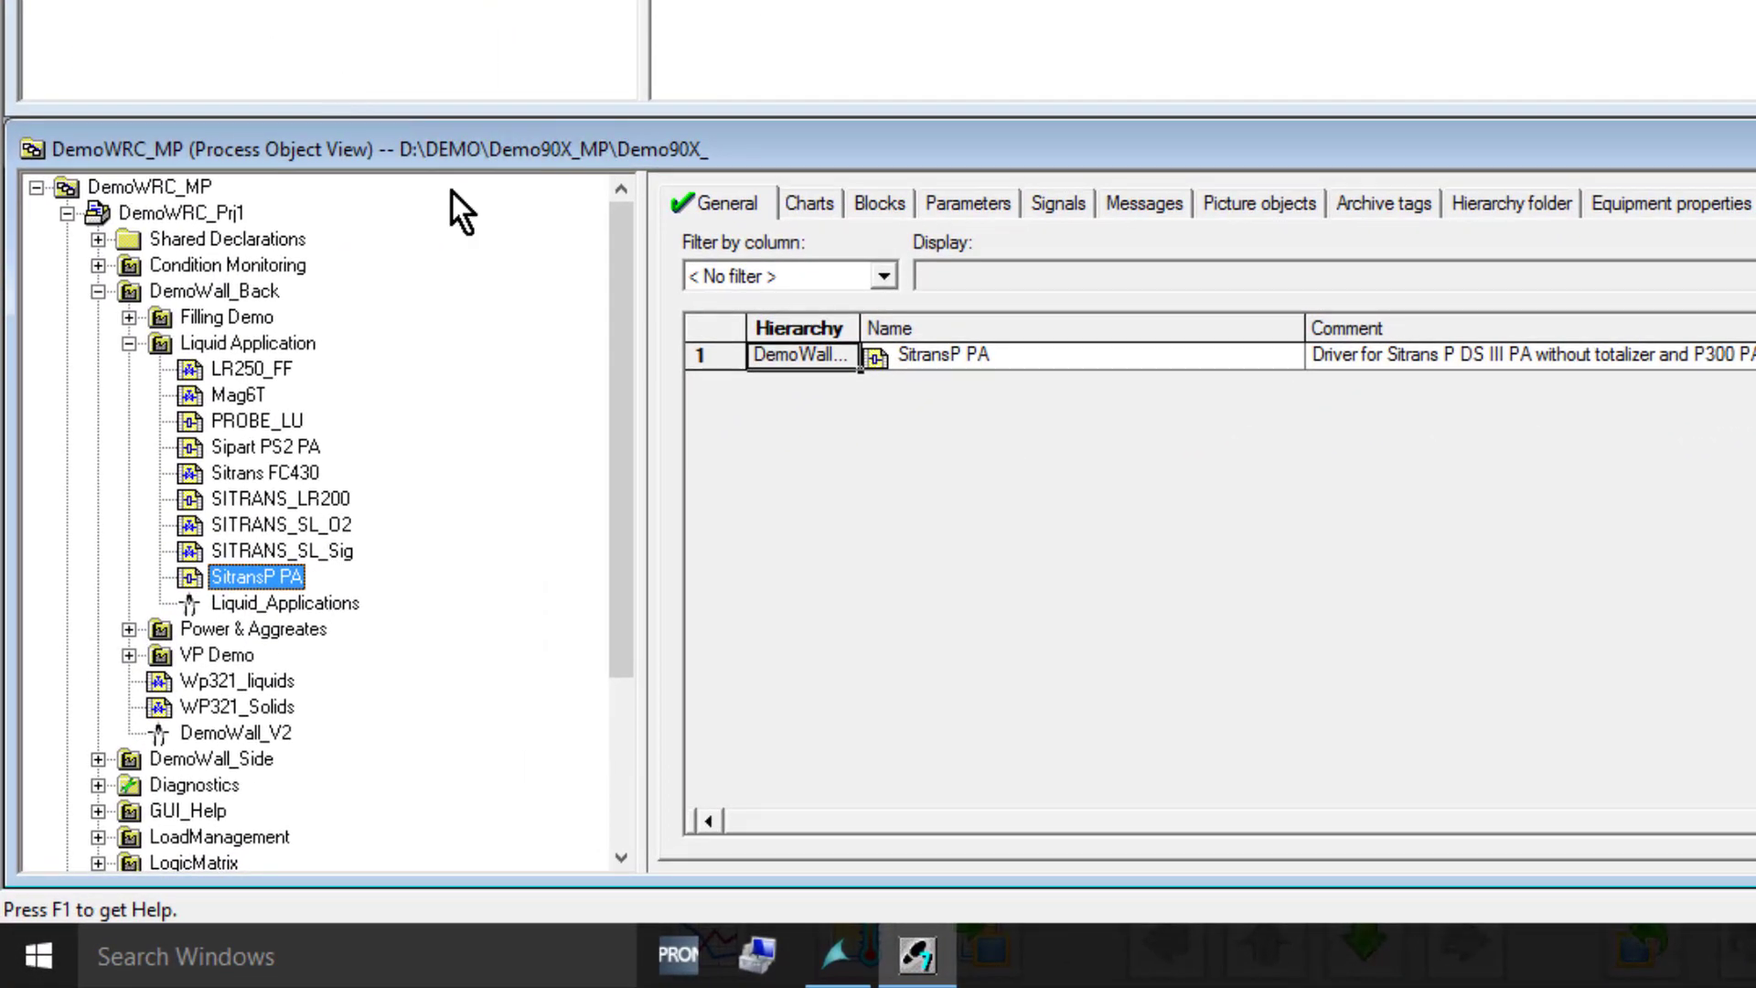
pyautogui.click(260, 348)
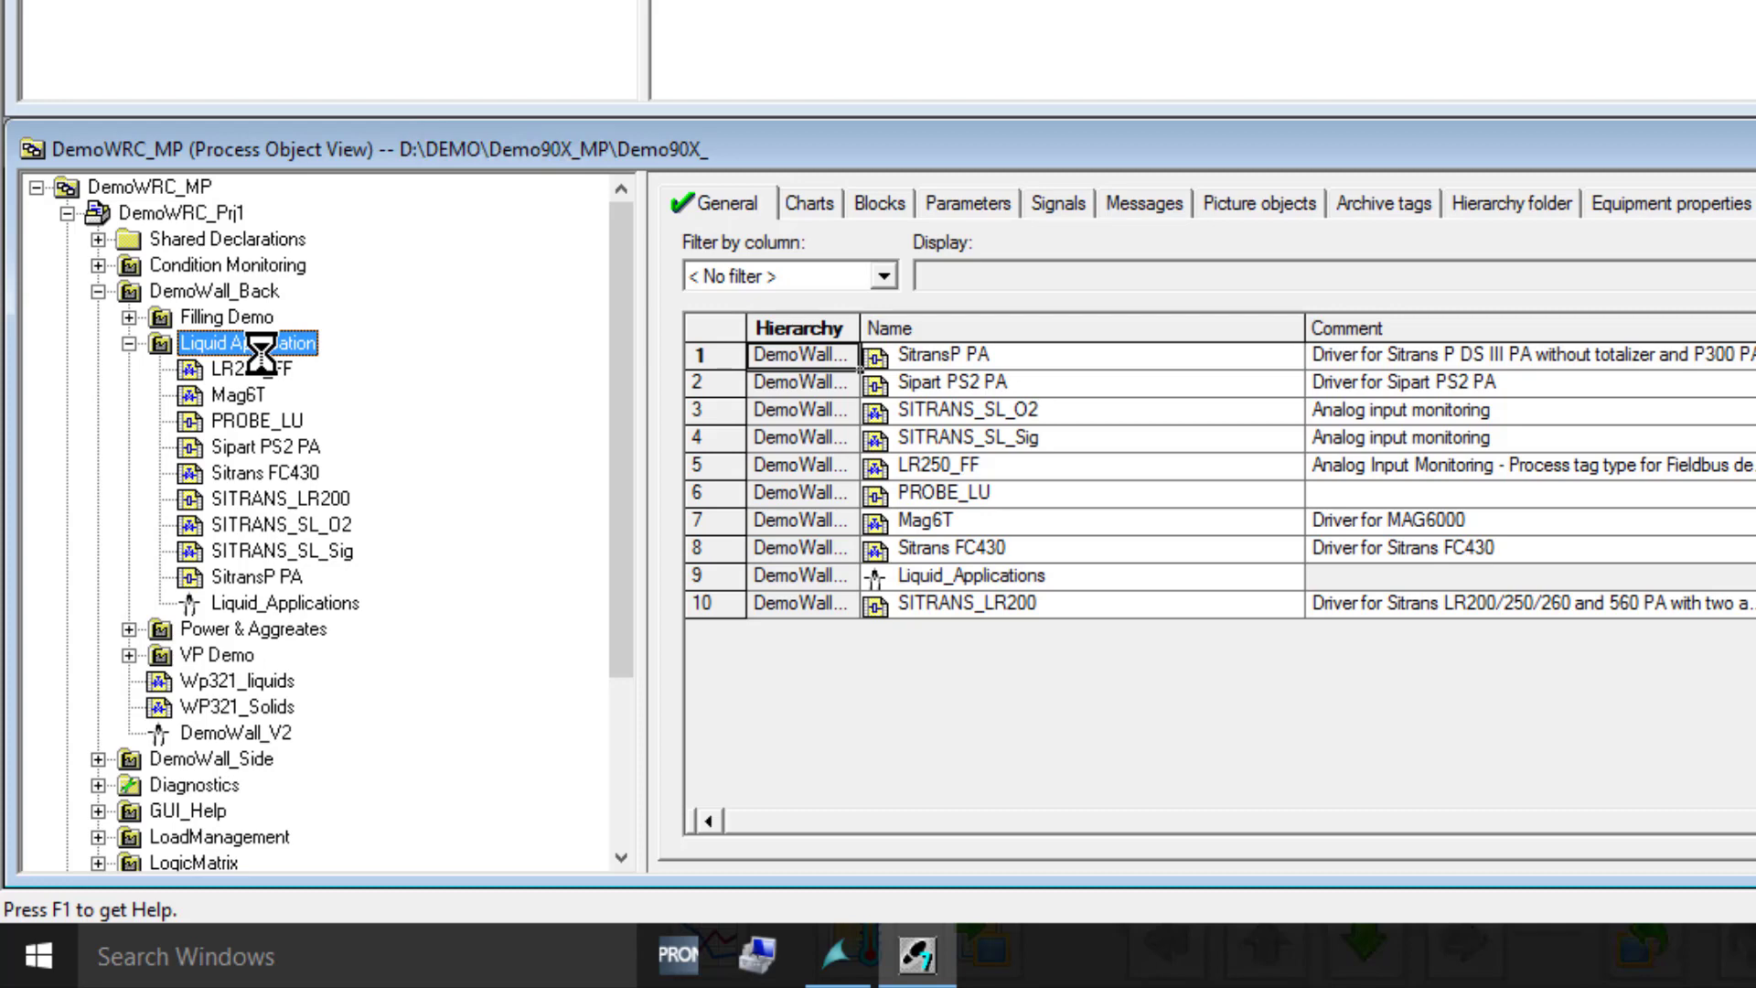
pyautogui.rightClick(262, 355)
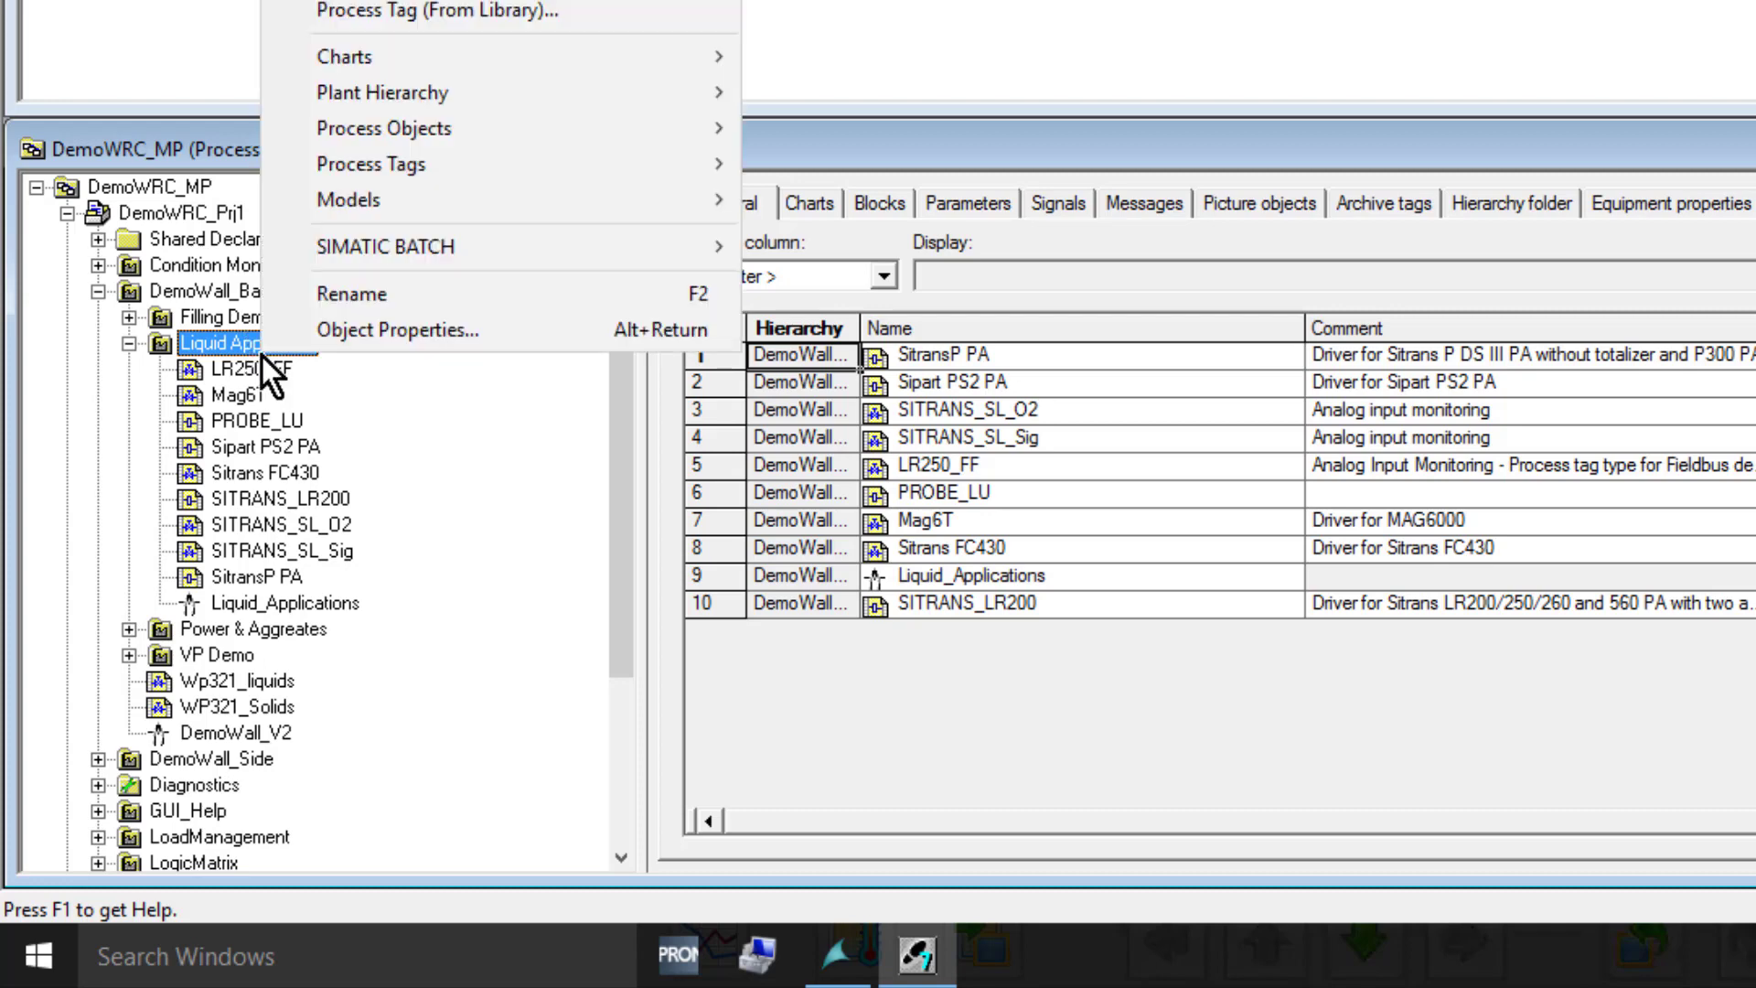
pyautogui.moveTo(474, 92)
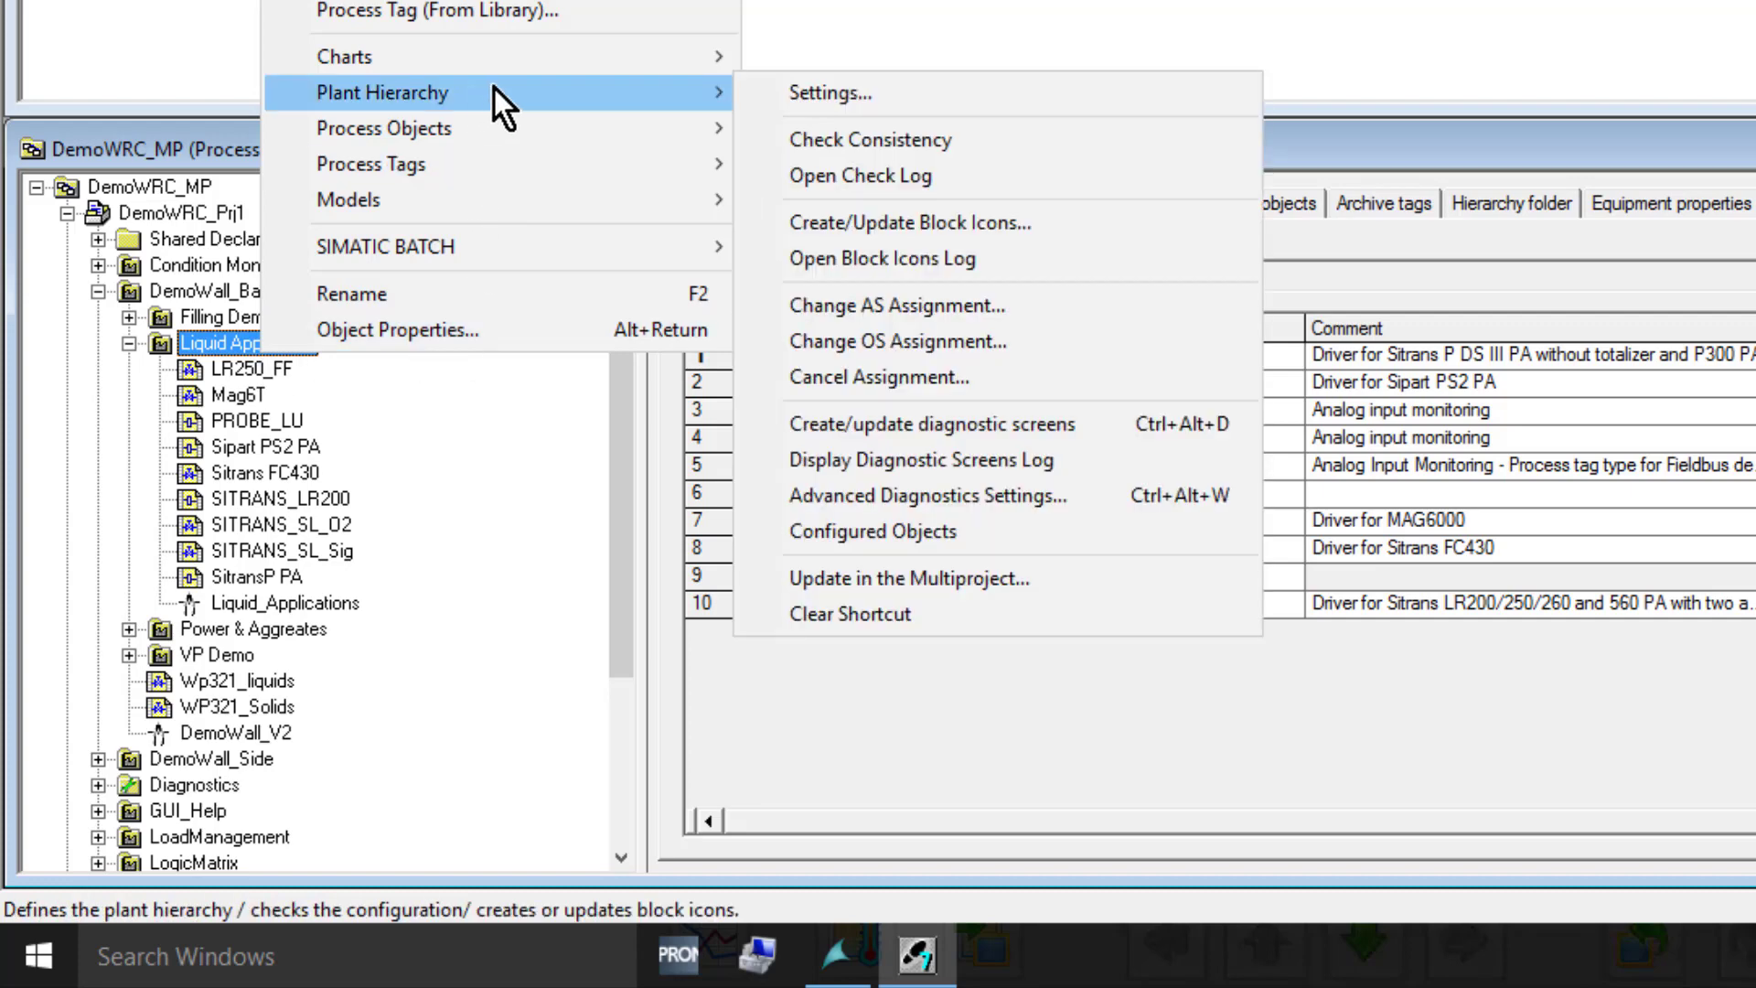
# Select the DemoWall_Back area and bring up its Plant Hierarchy commands.
pyautogui.click(245, 292)
pyautogui.click(246, 293)
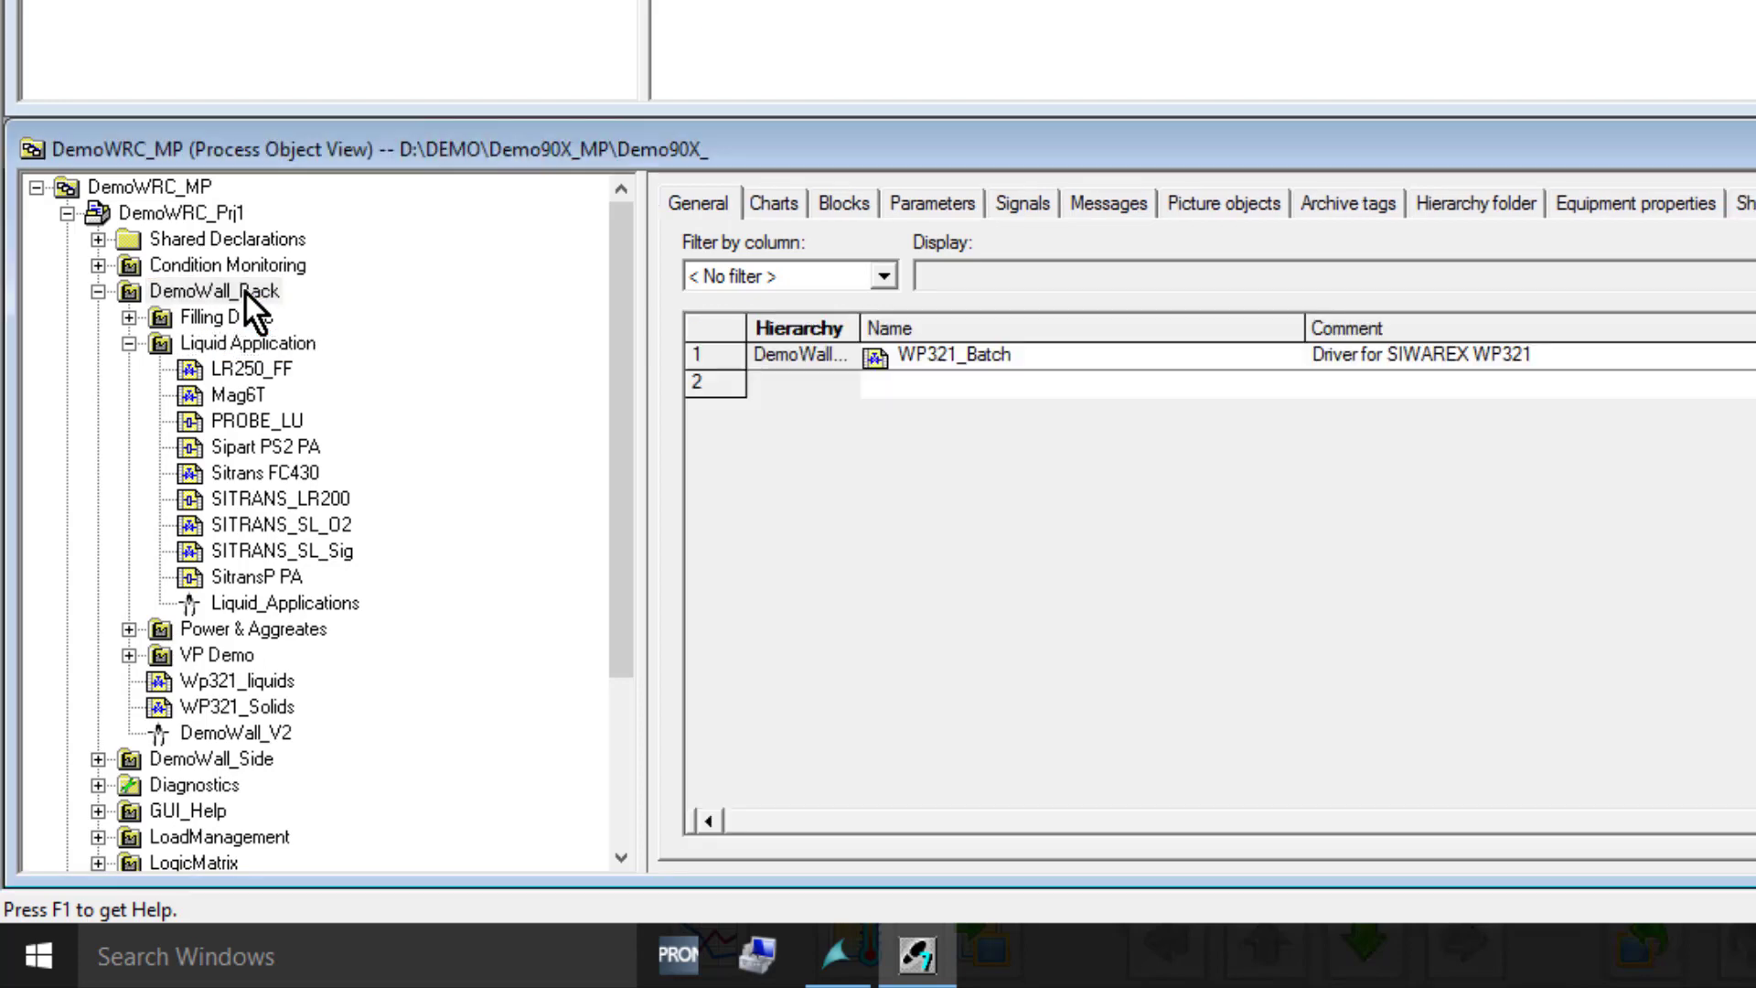
pyautogui.rightClick(245, 293)
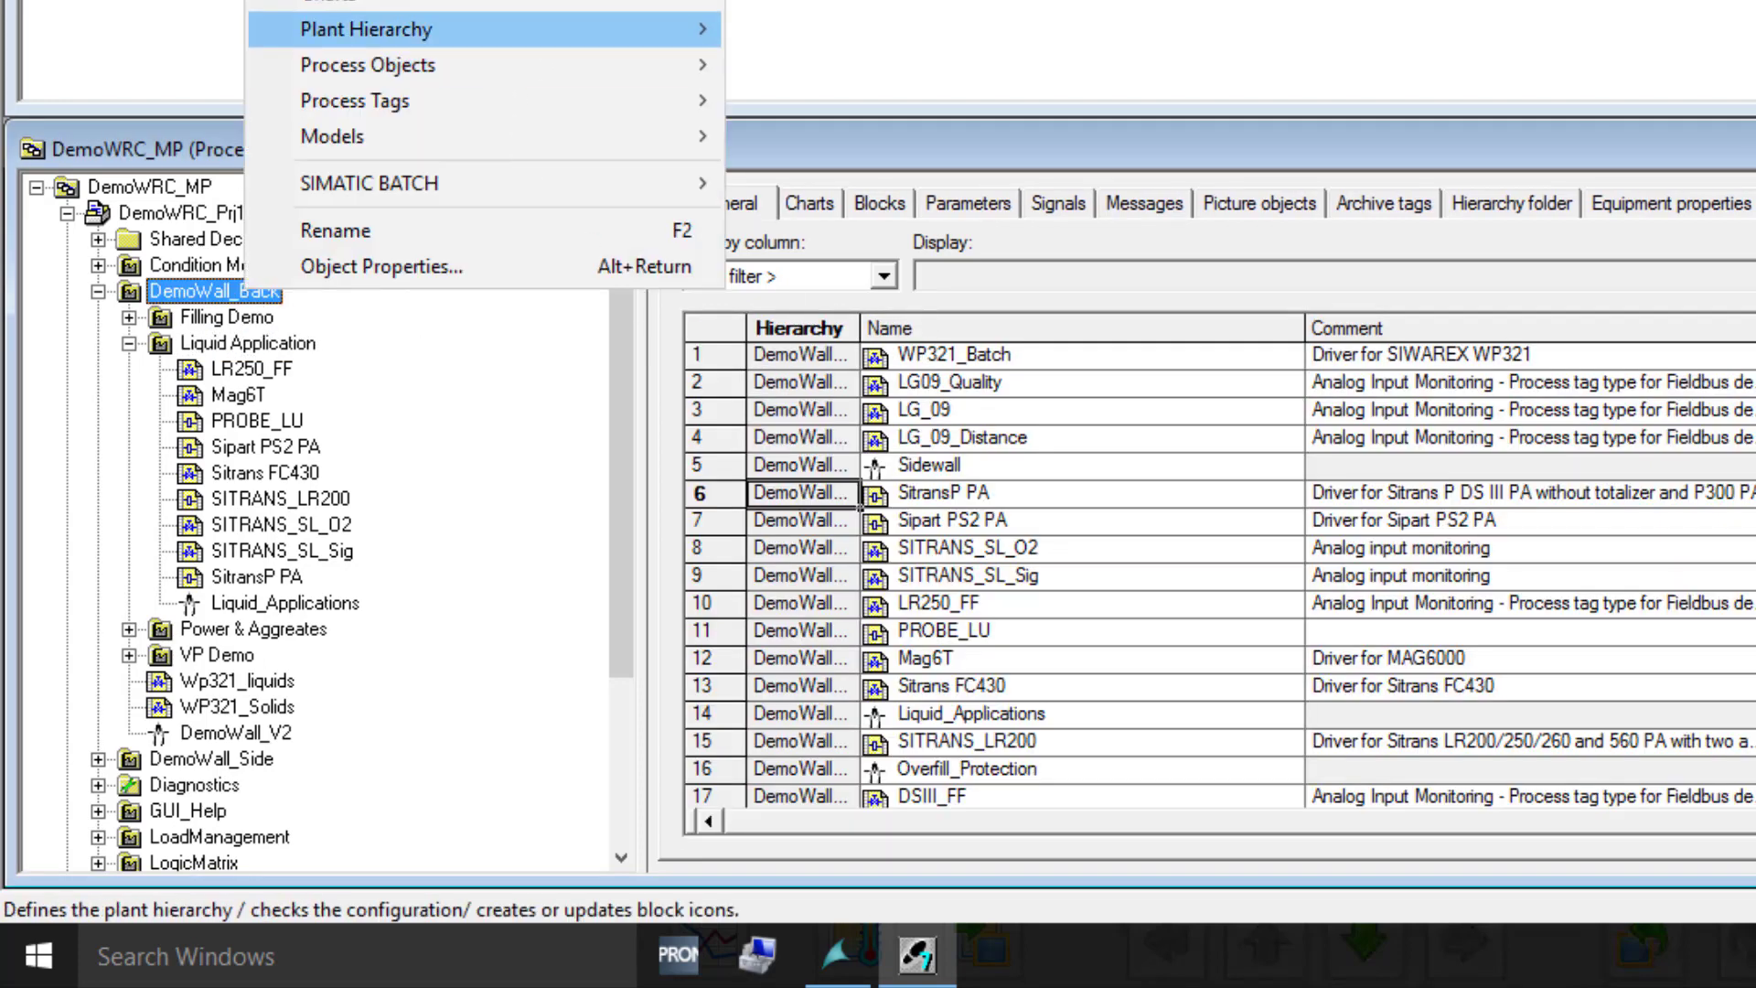
pyautogui.moveTo(457, 41)
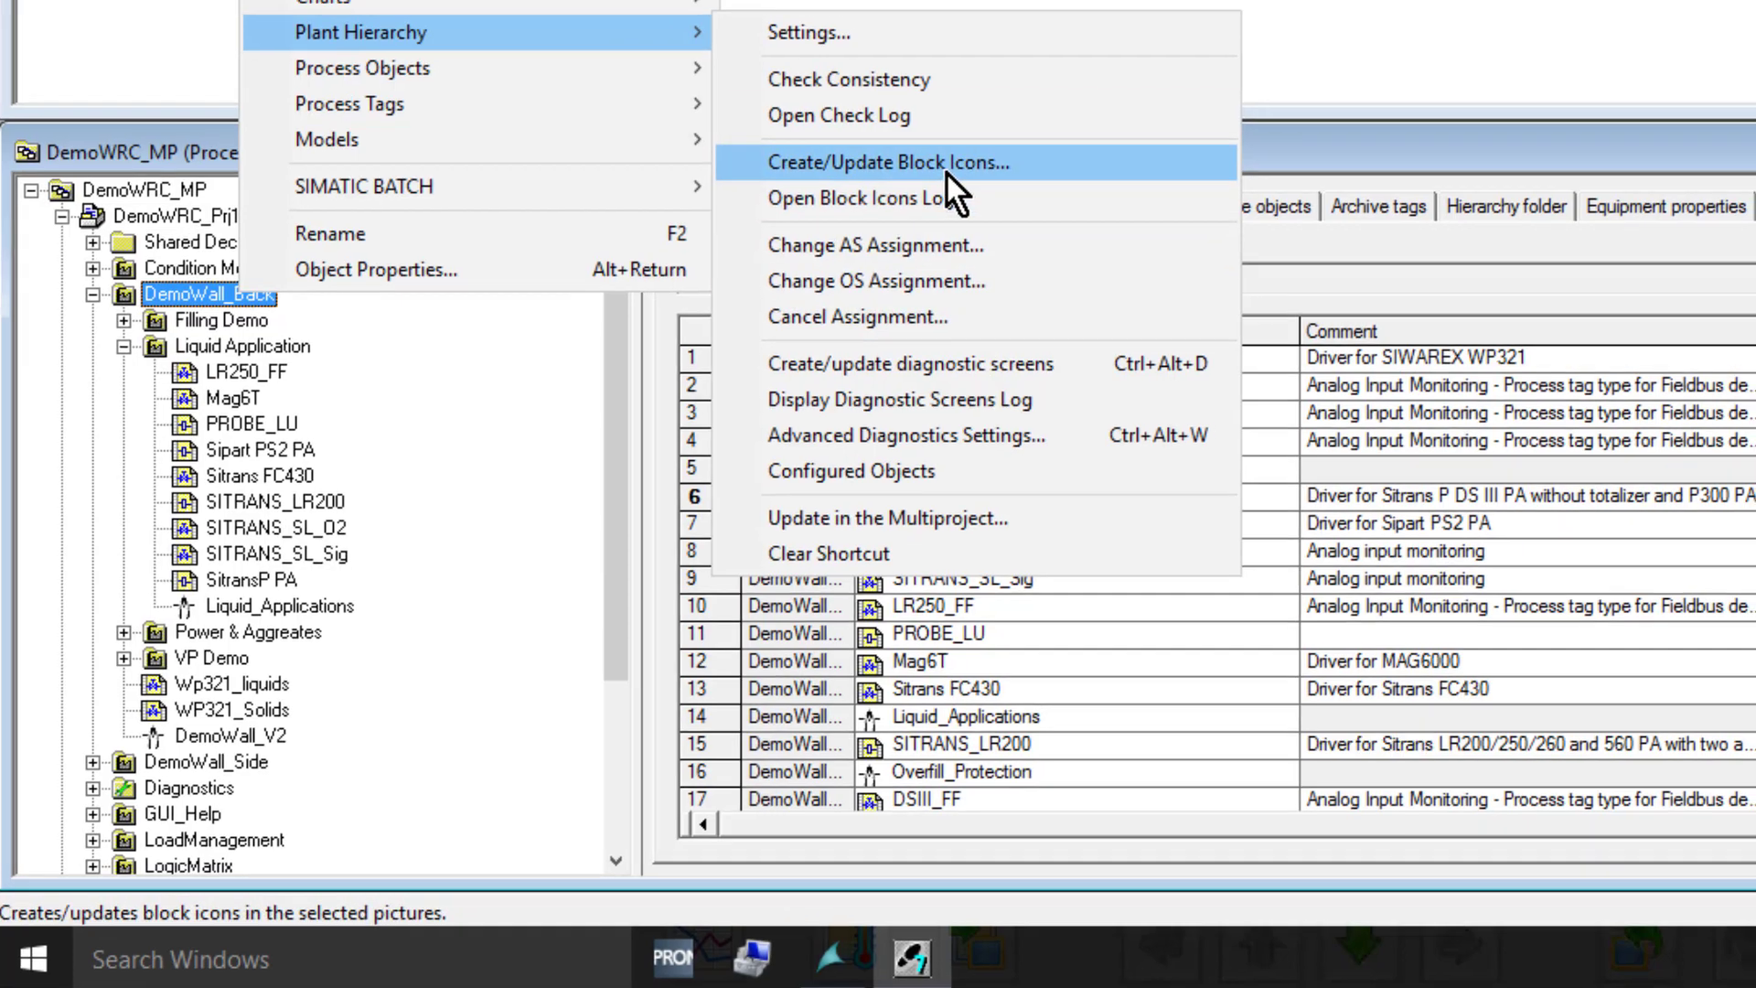
# Create/update block icons for the DemoWall_Back pictures, declining to view the log.
pyautogui.click(953, 172)
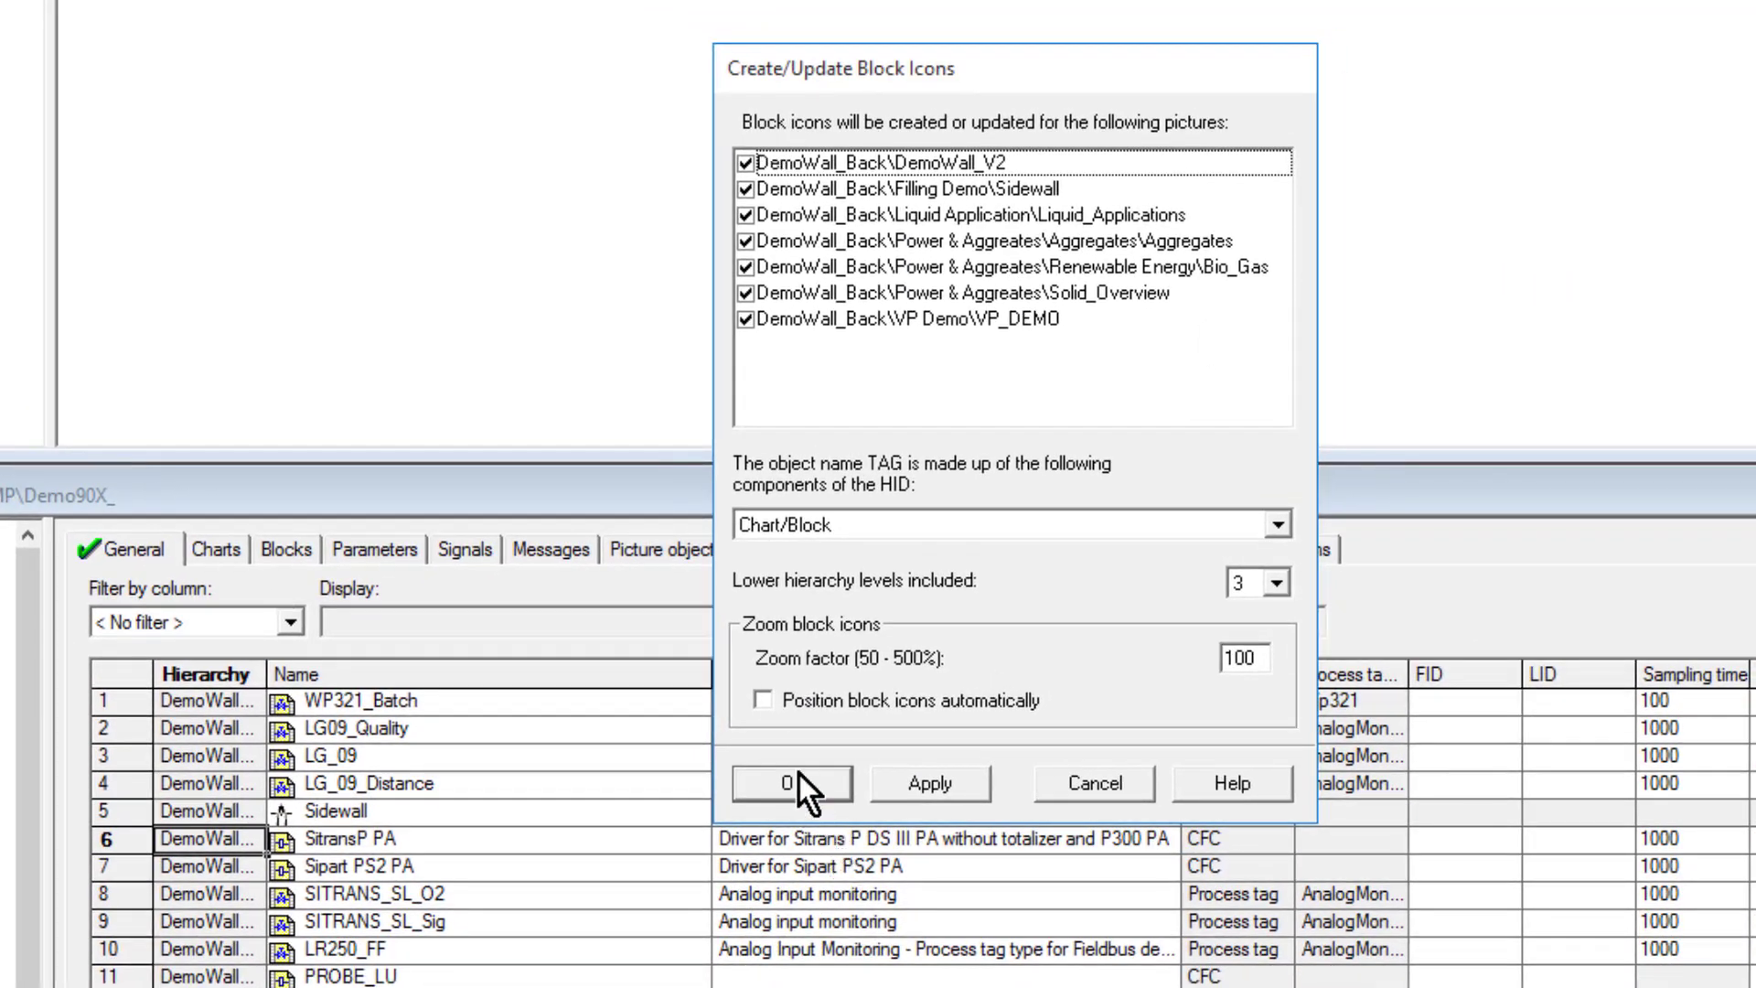
pyautogui.click(797, 774)
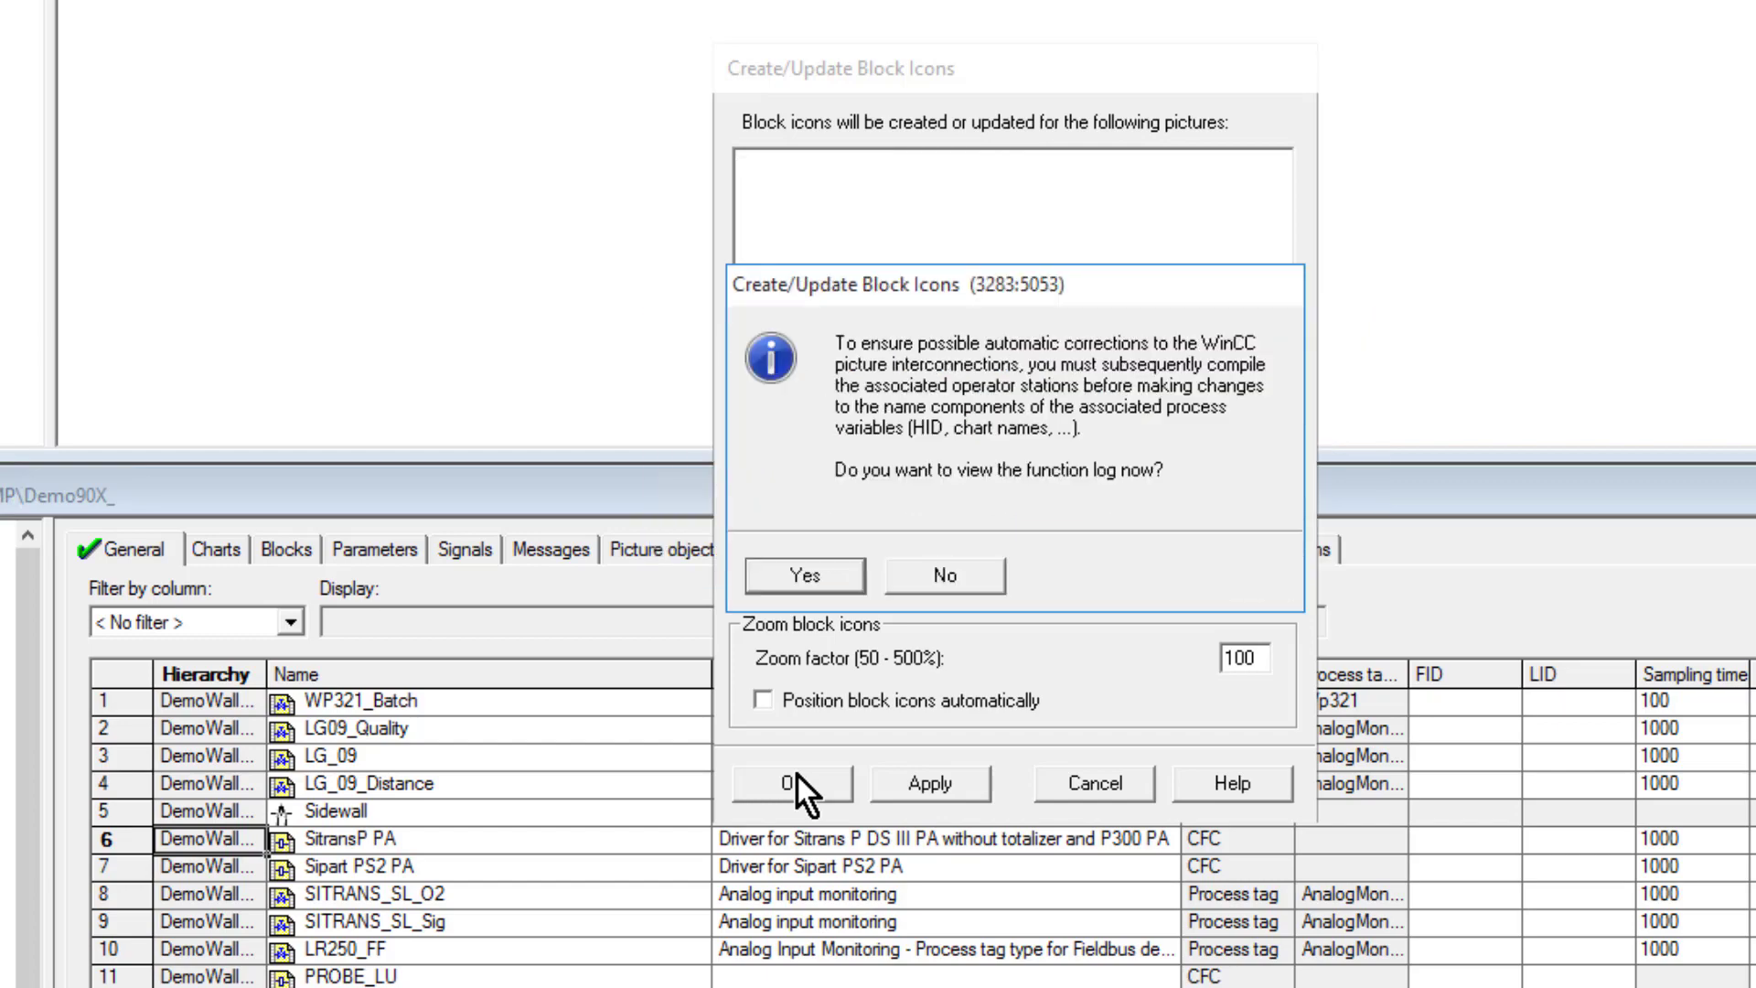
pyautogui.click(941, 586)
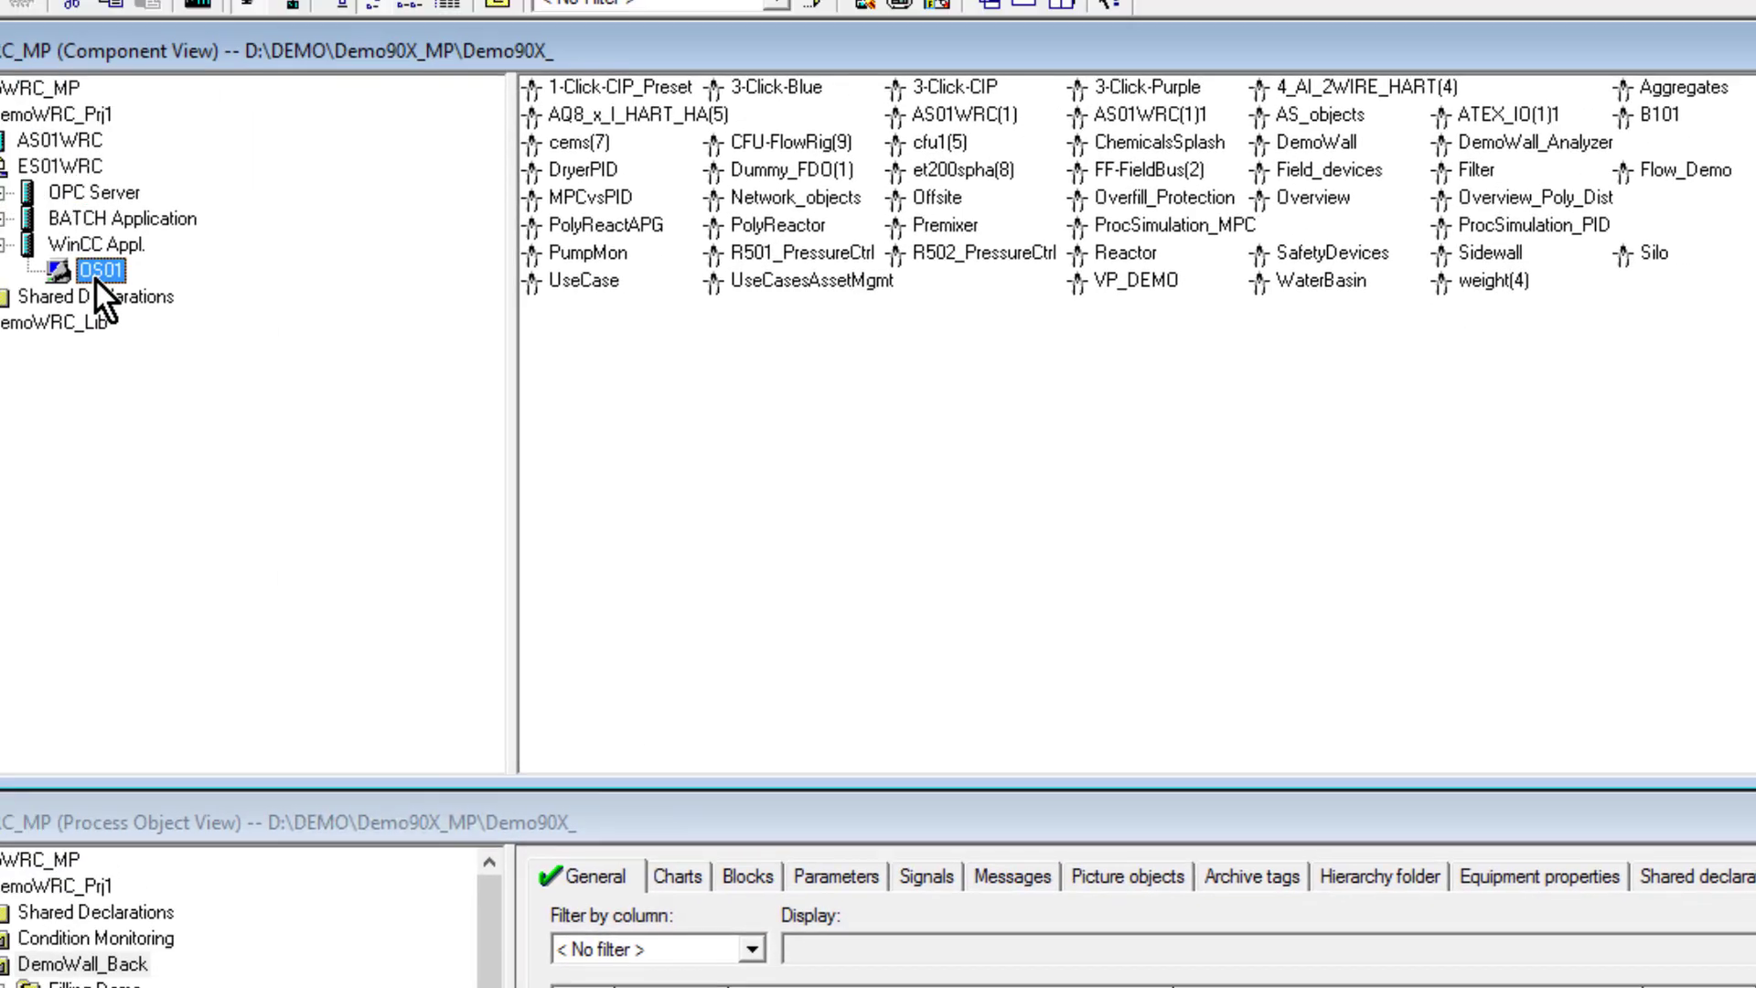
# Compile the OS01 operator station through the compile wizard.
pyautogui.rightClick(234, 364)
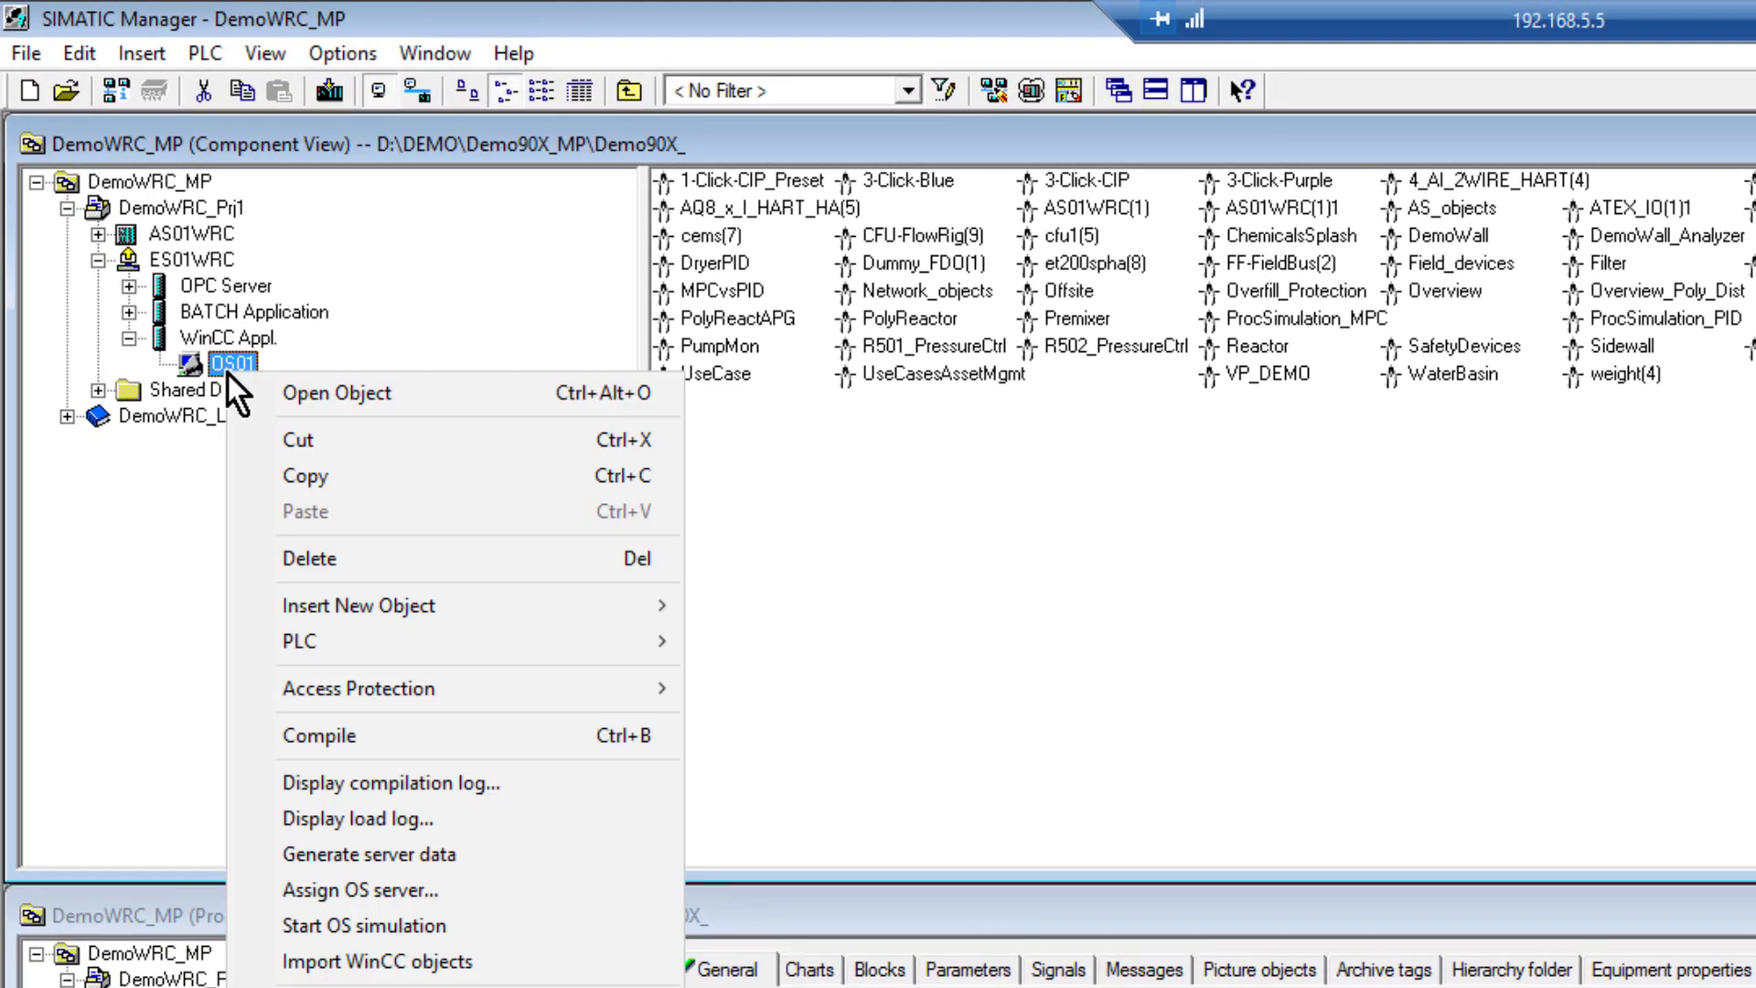
pyautogui.click(353, 733)
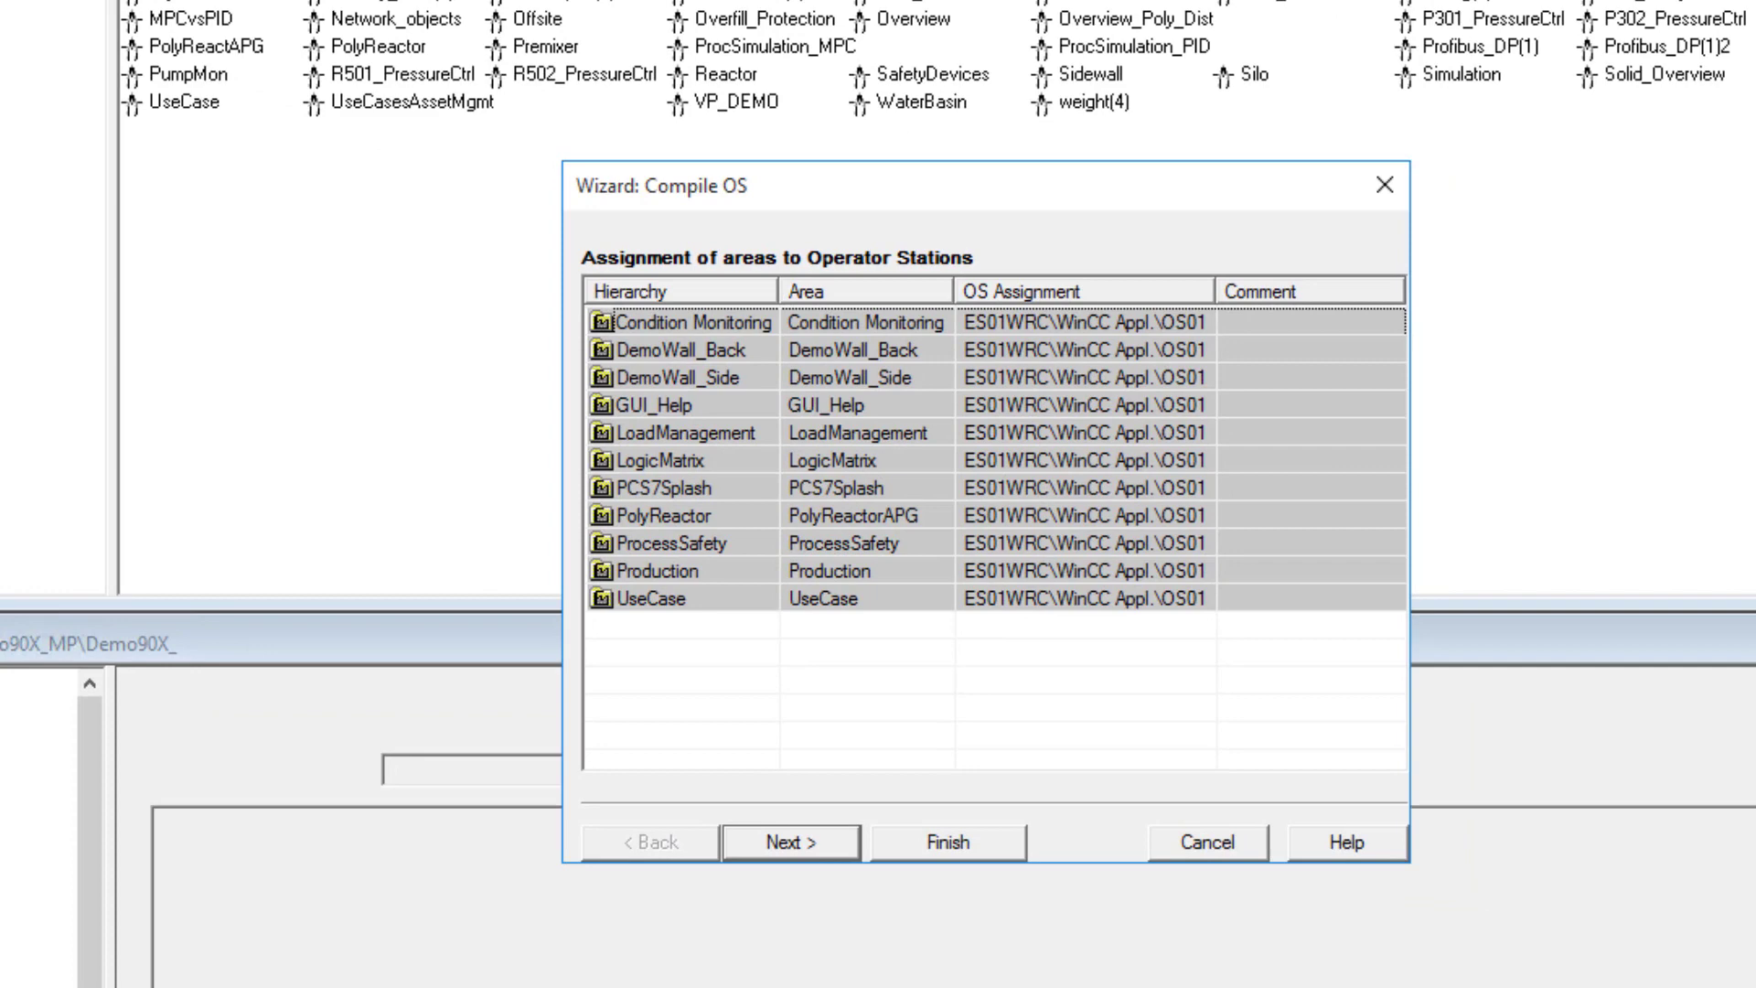
pyautogui.click(1000, 838)
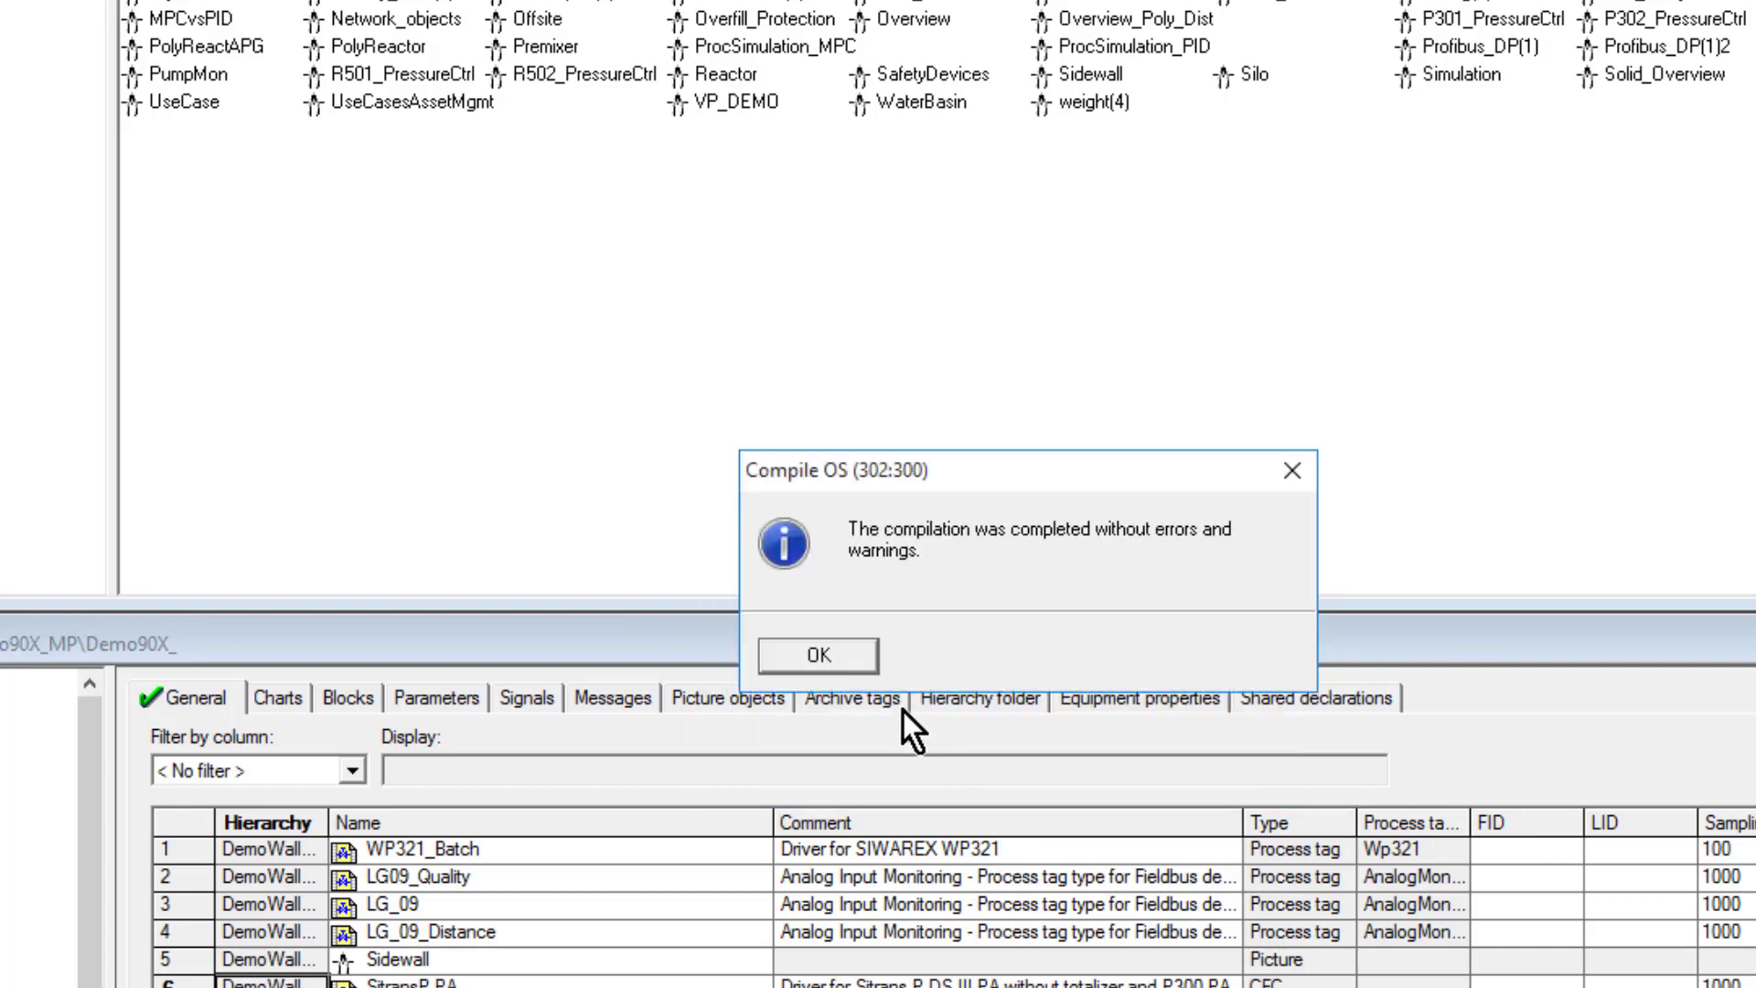
# Dismiss the compile message and open the LR200 SitrLRPA faceplate from the DemoWall_Back picture.
pyautogui.click(858, 651)
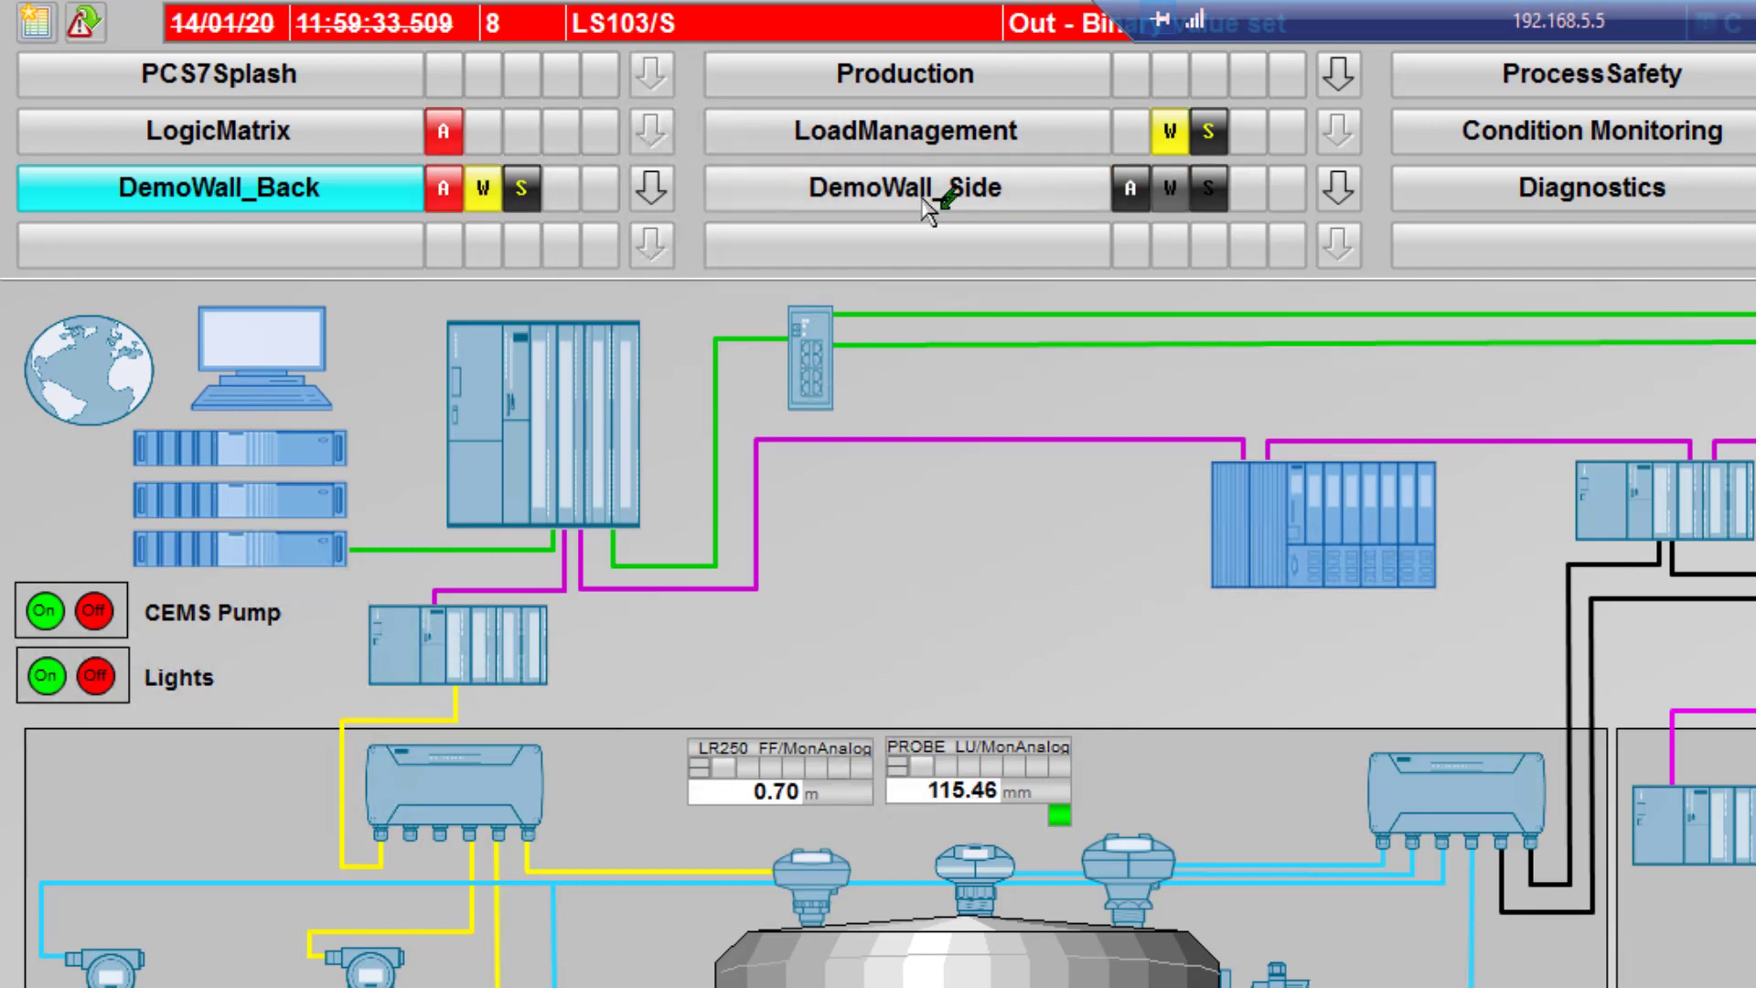
pyautogui.click(931, 200)
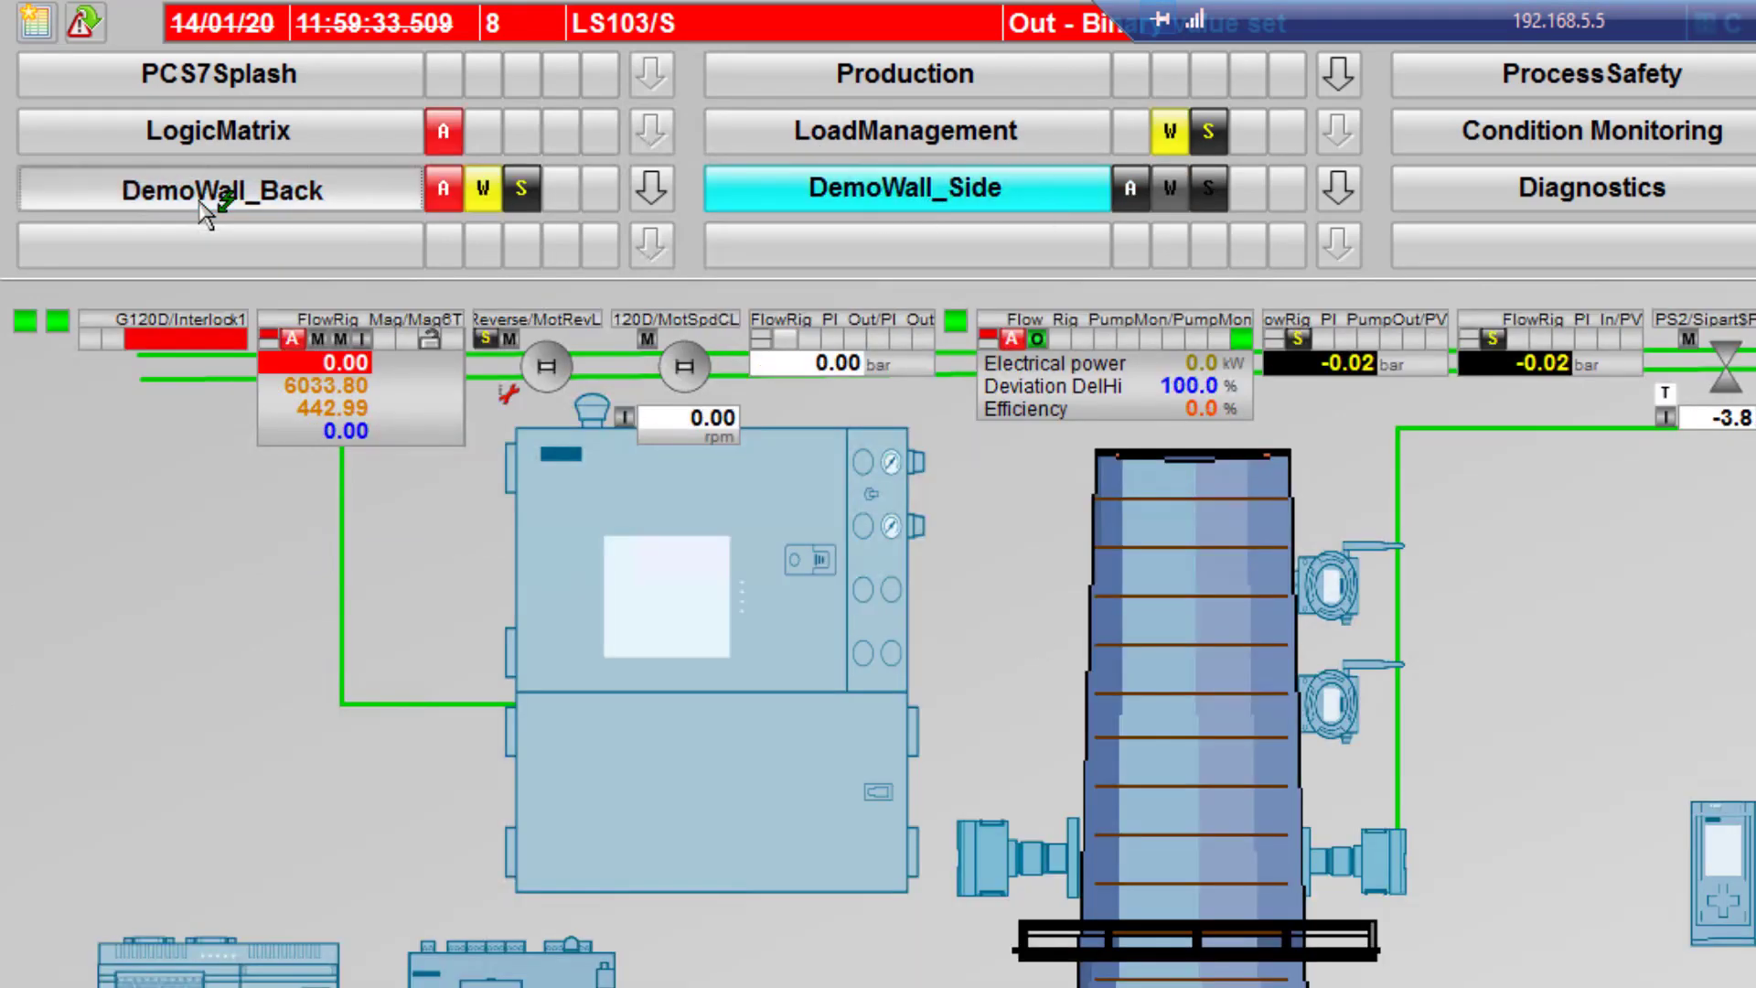
pyautogui.click(212, 207)
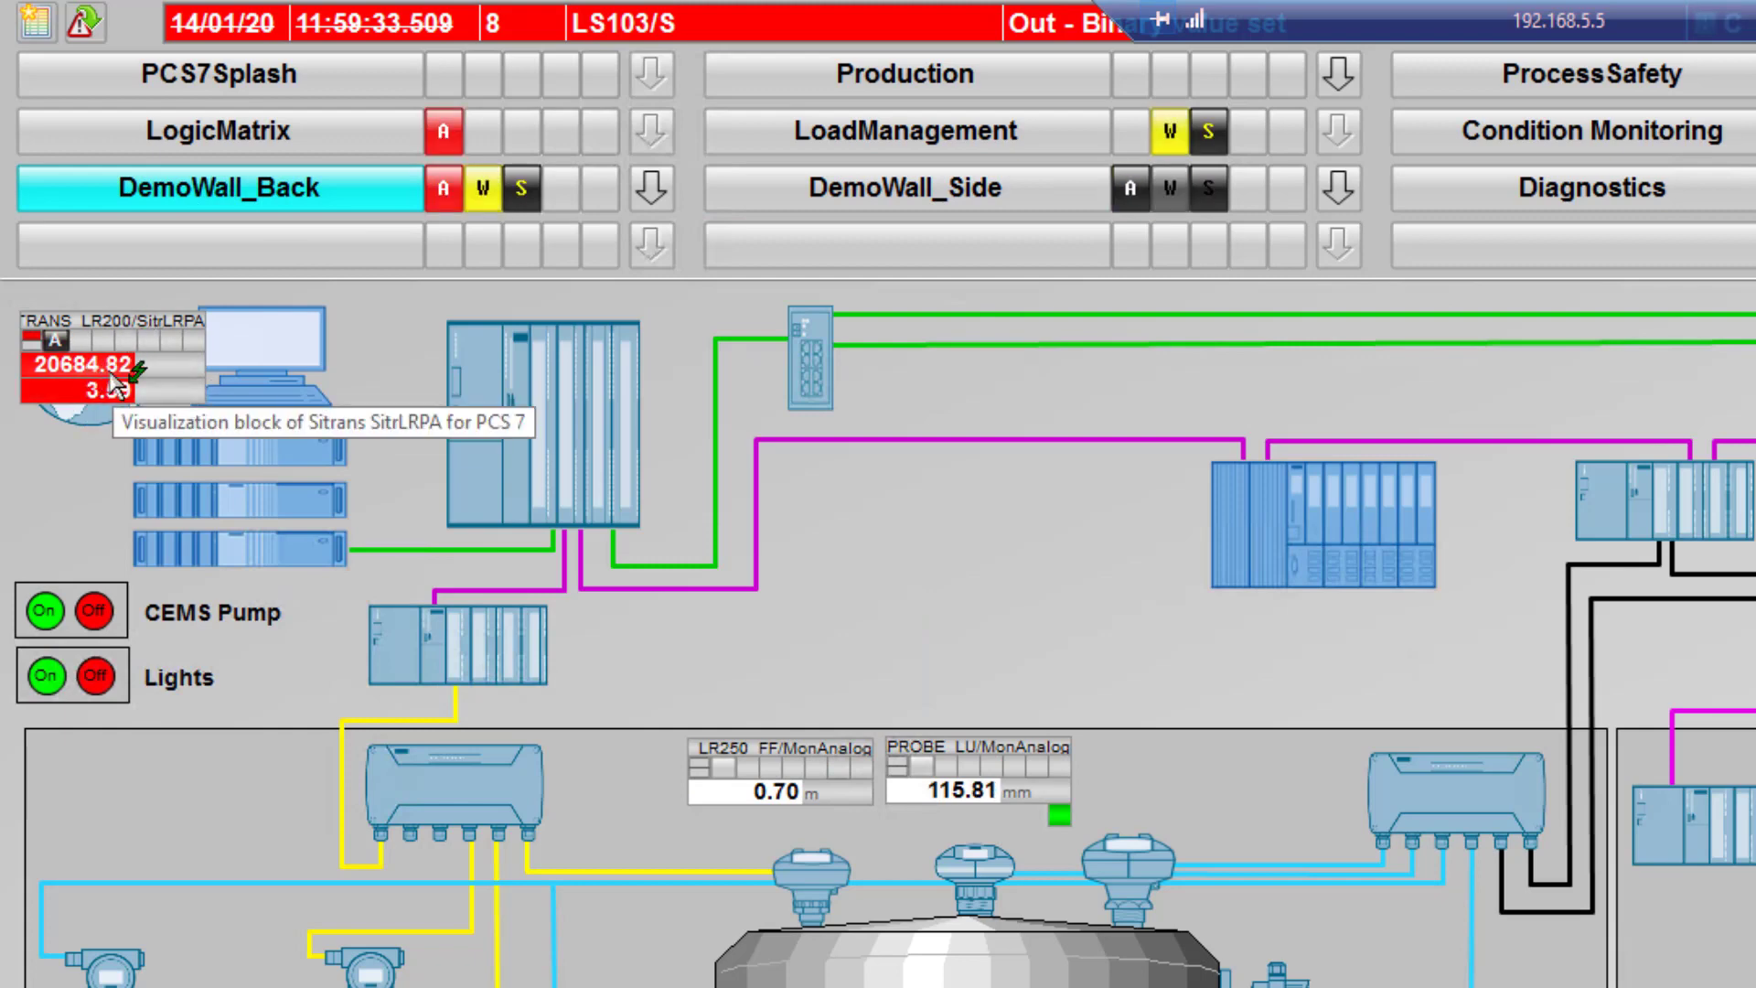
pyautogui.click(115, 383)
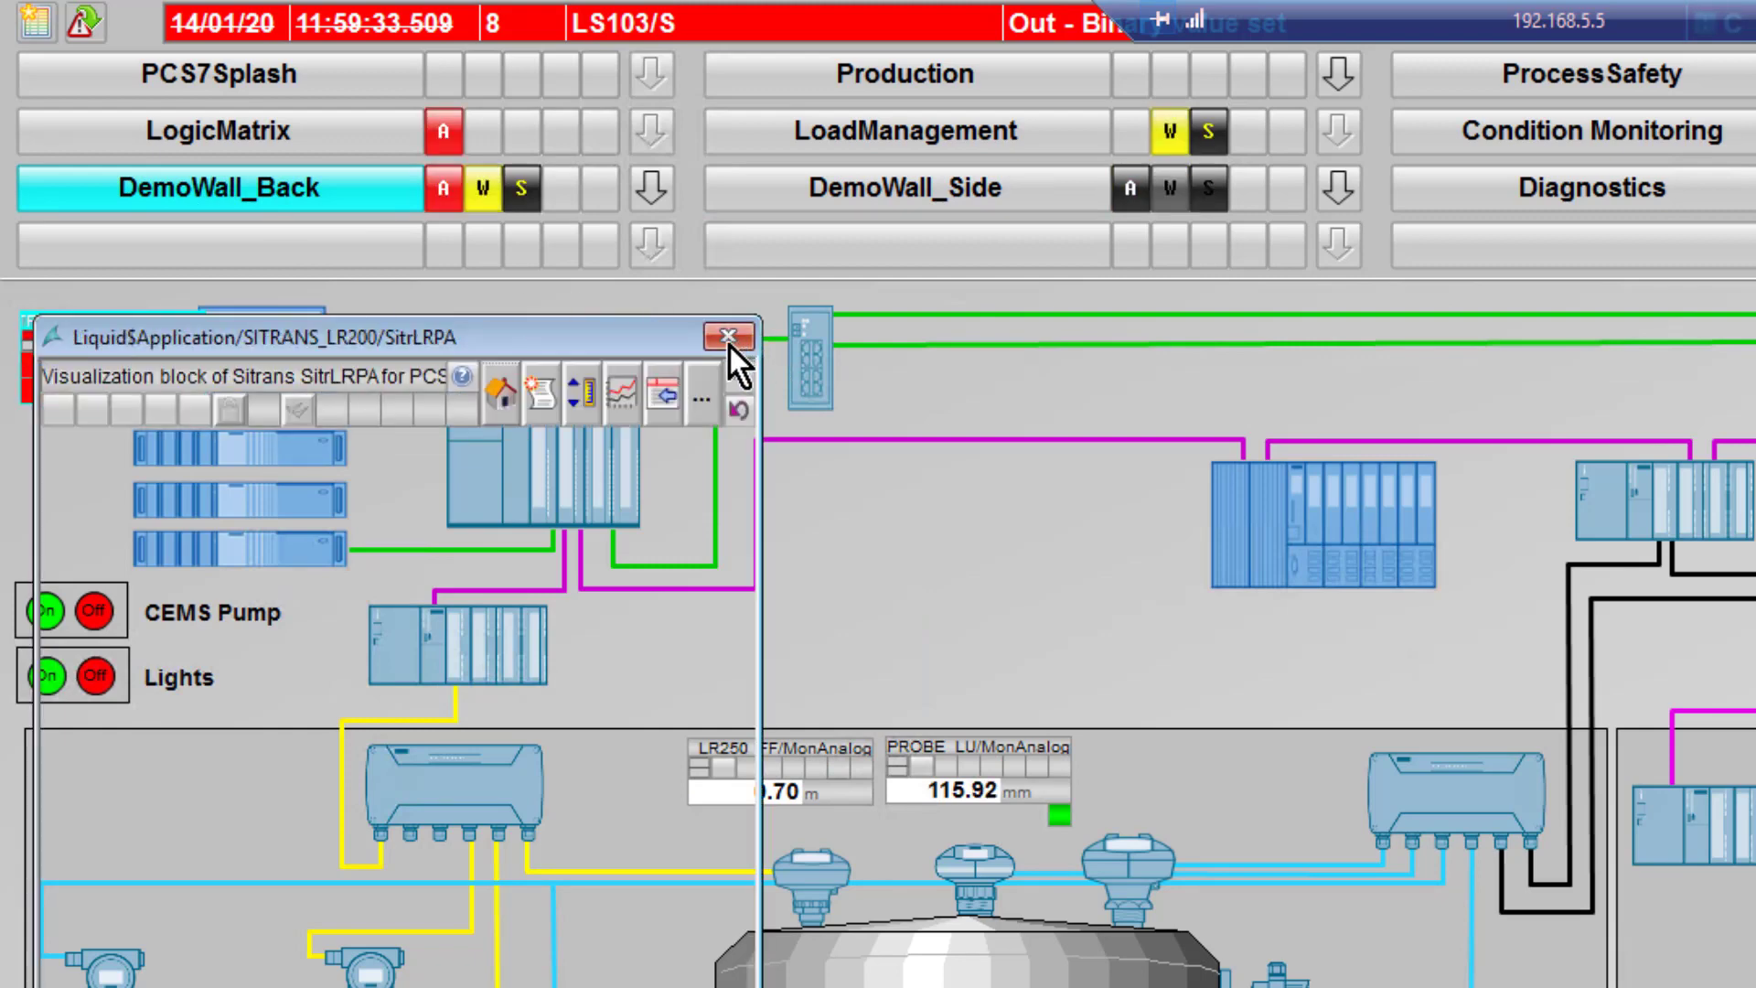
pyautogui.click(728, 339)
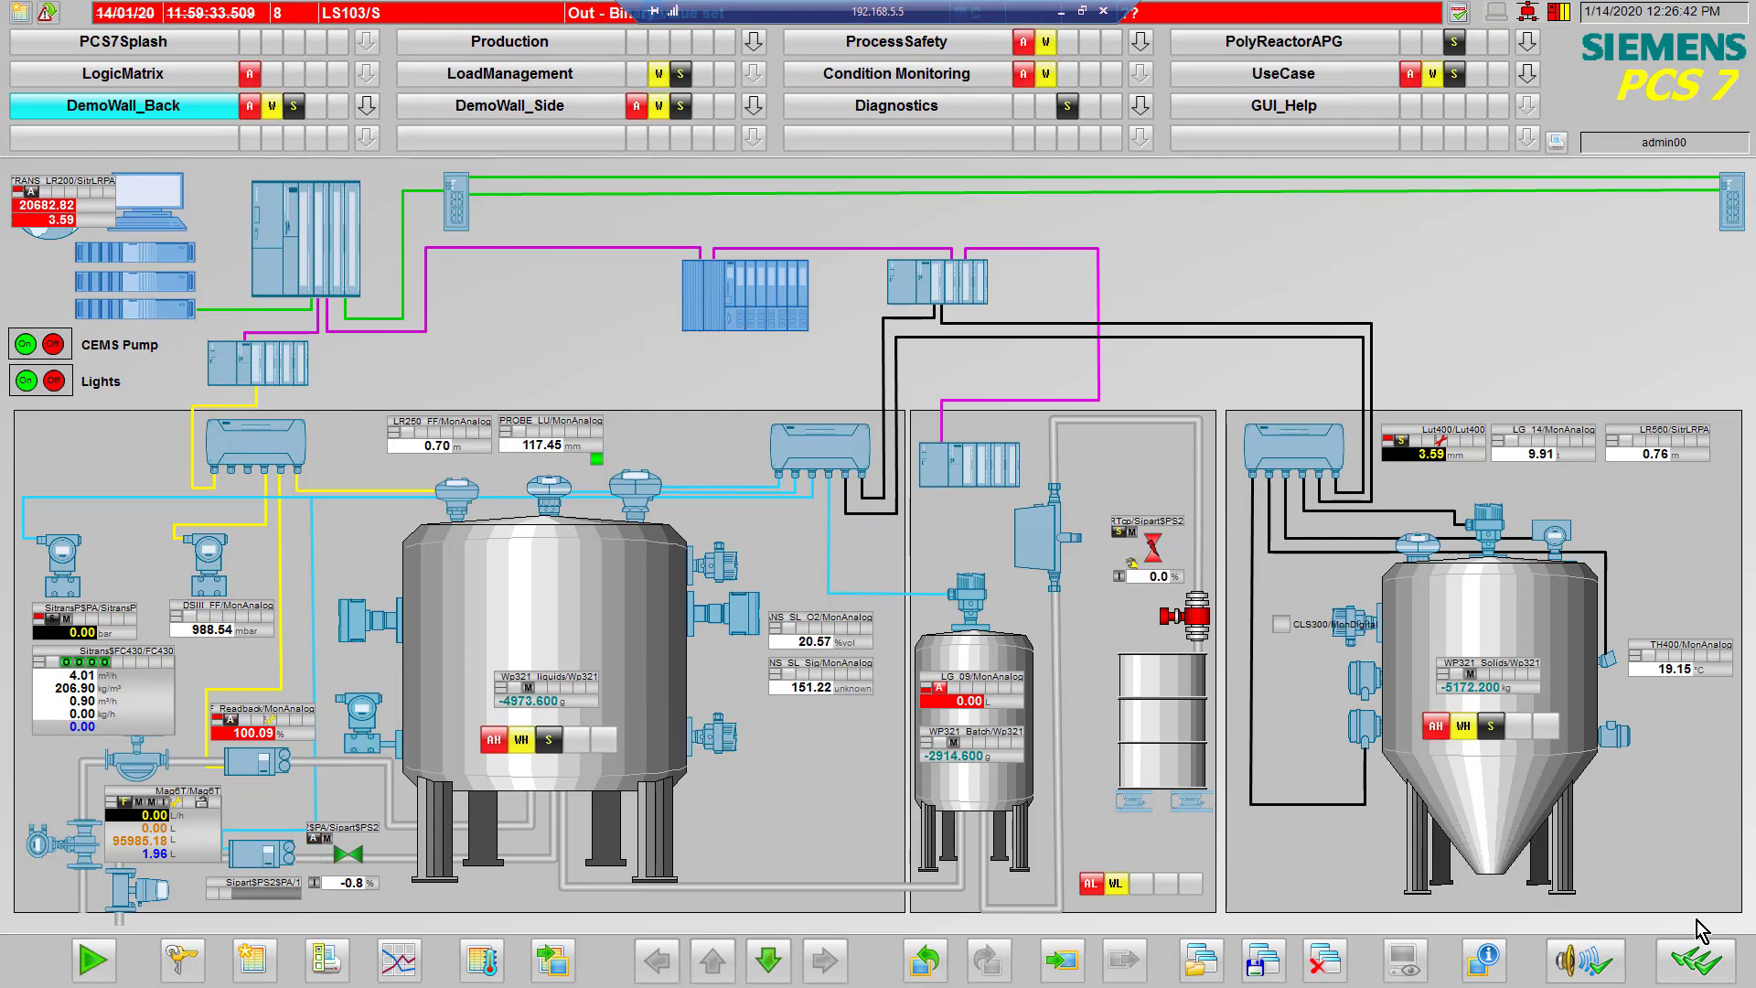
pyautogui.click(50, 196)
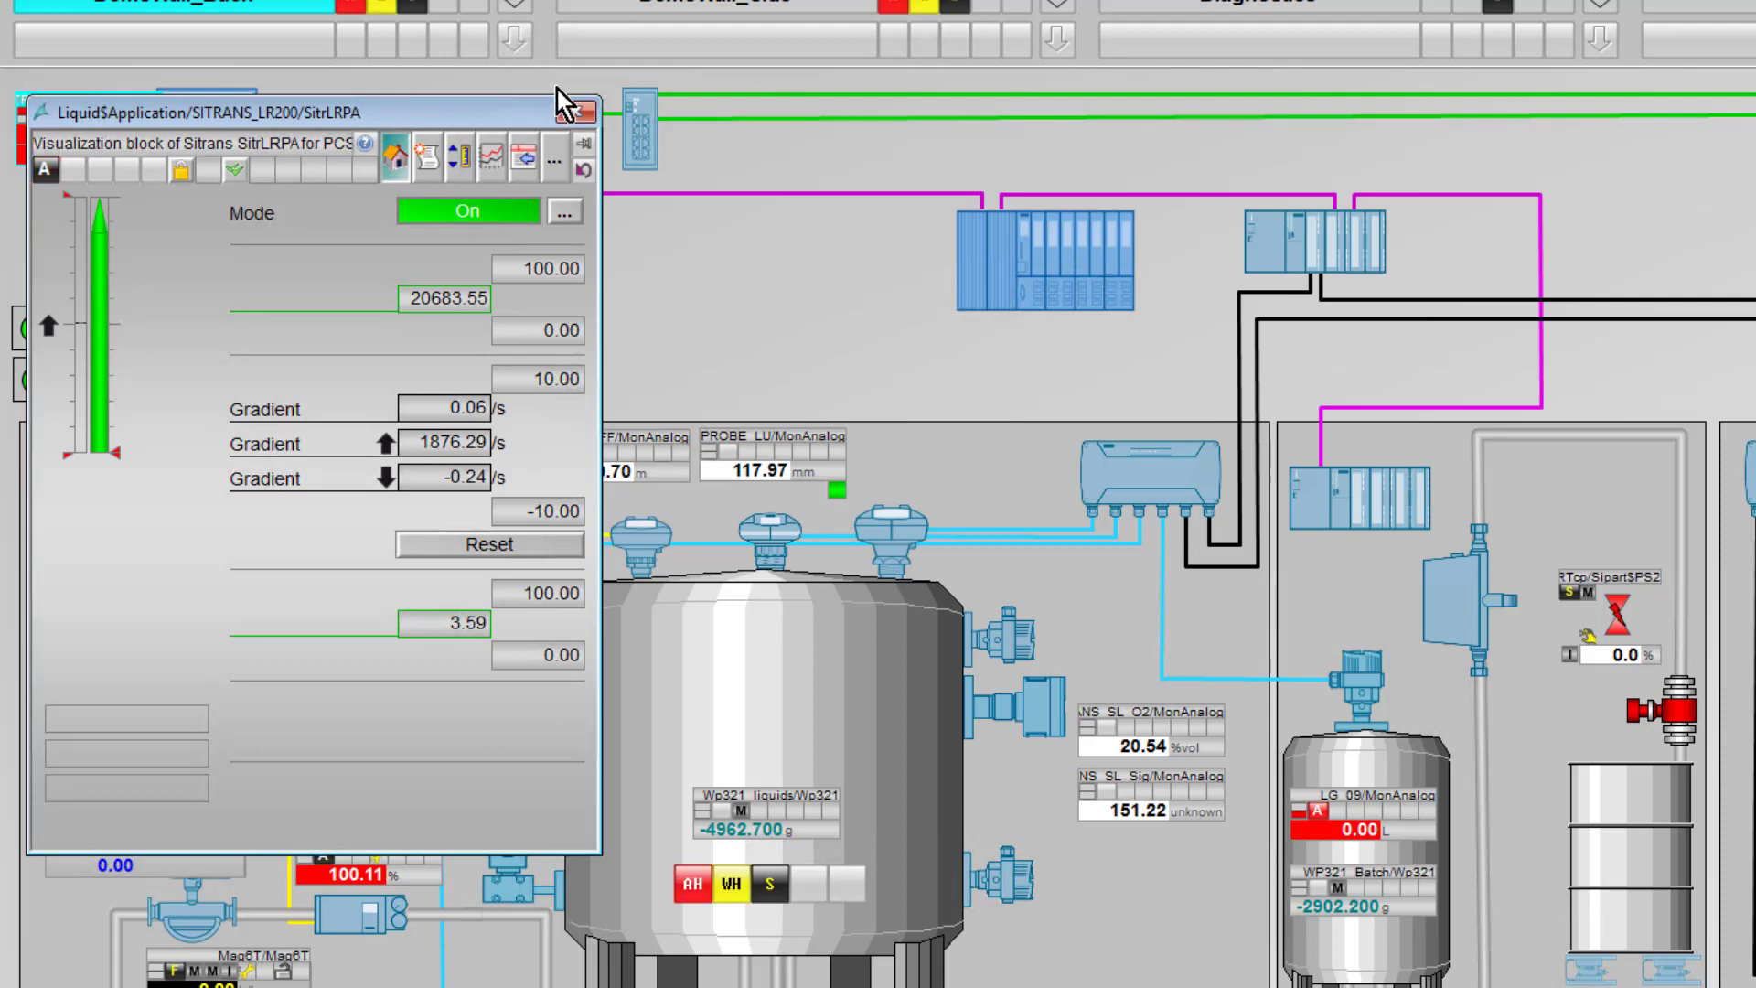
# Read the LR200 configuration data into the faceplate, showing volume 20680.85 L and level 3.59 m.
pyautogui.click(523, 156)
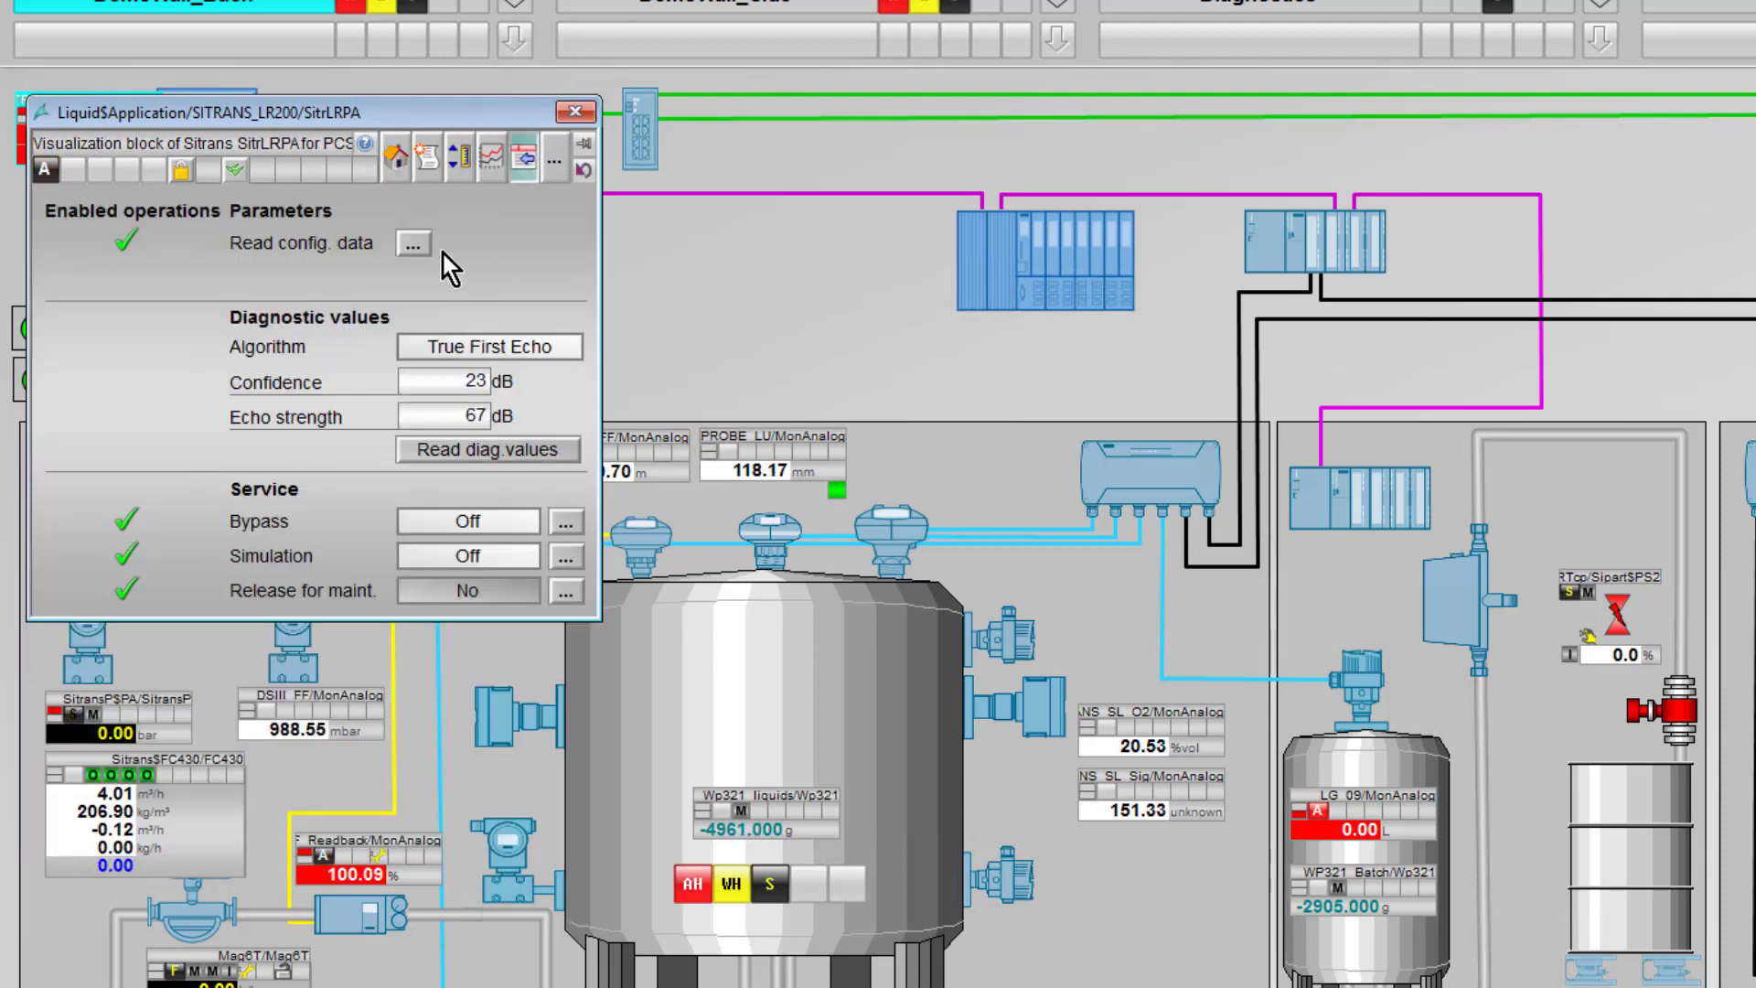
pyautogui.click(414, 244)
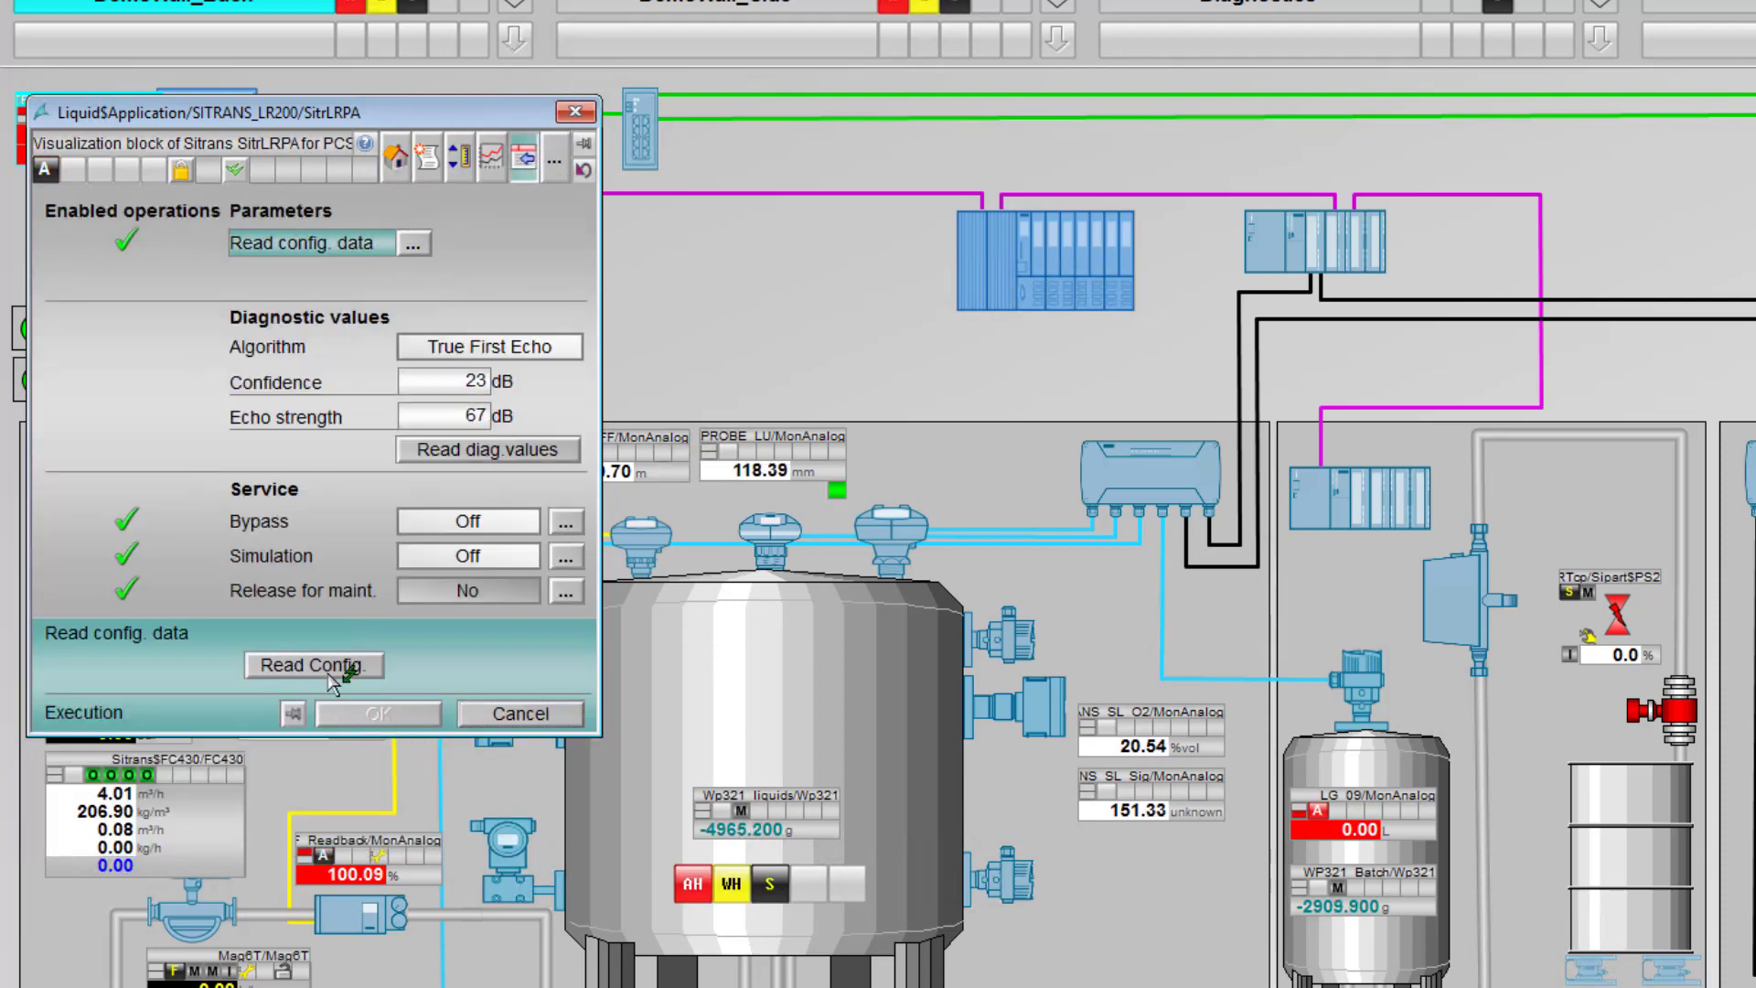
pyautogui.click(365, 666)
pyautogui.click(379, 713)
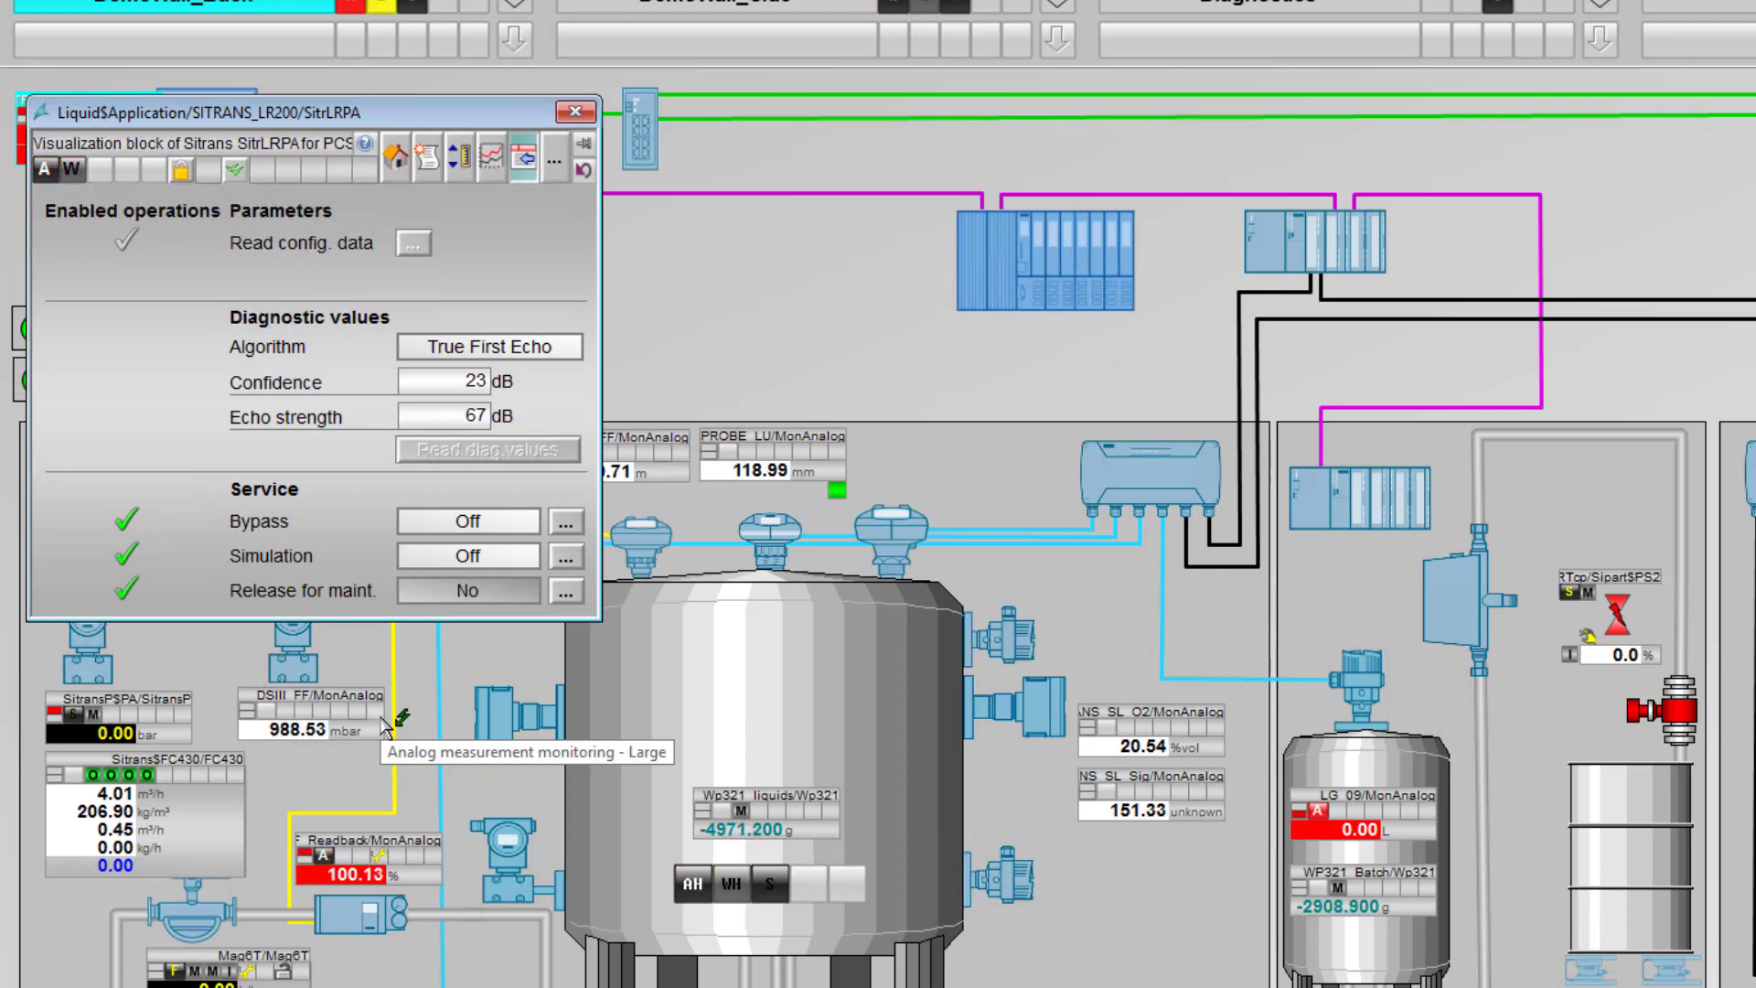
pyautogui.click(395, 157)
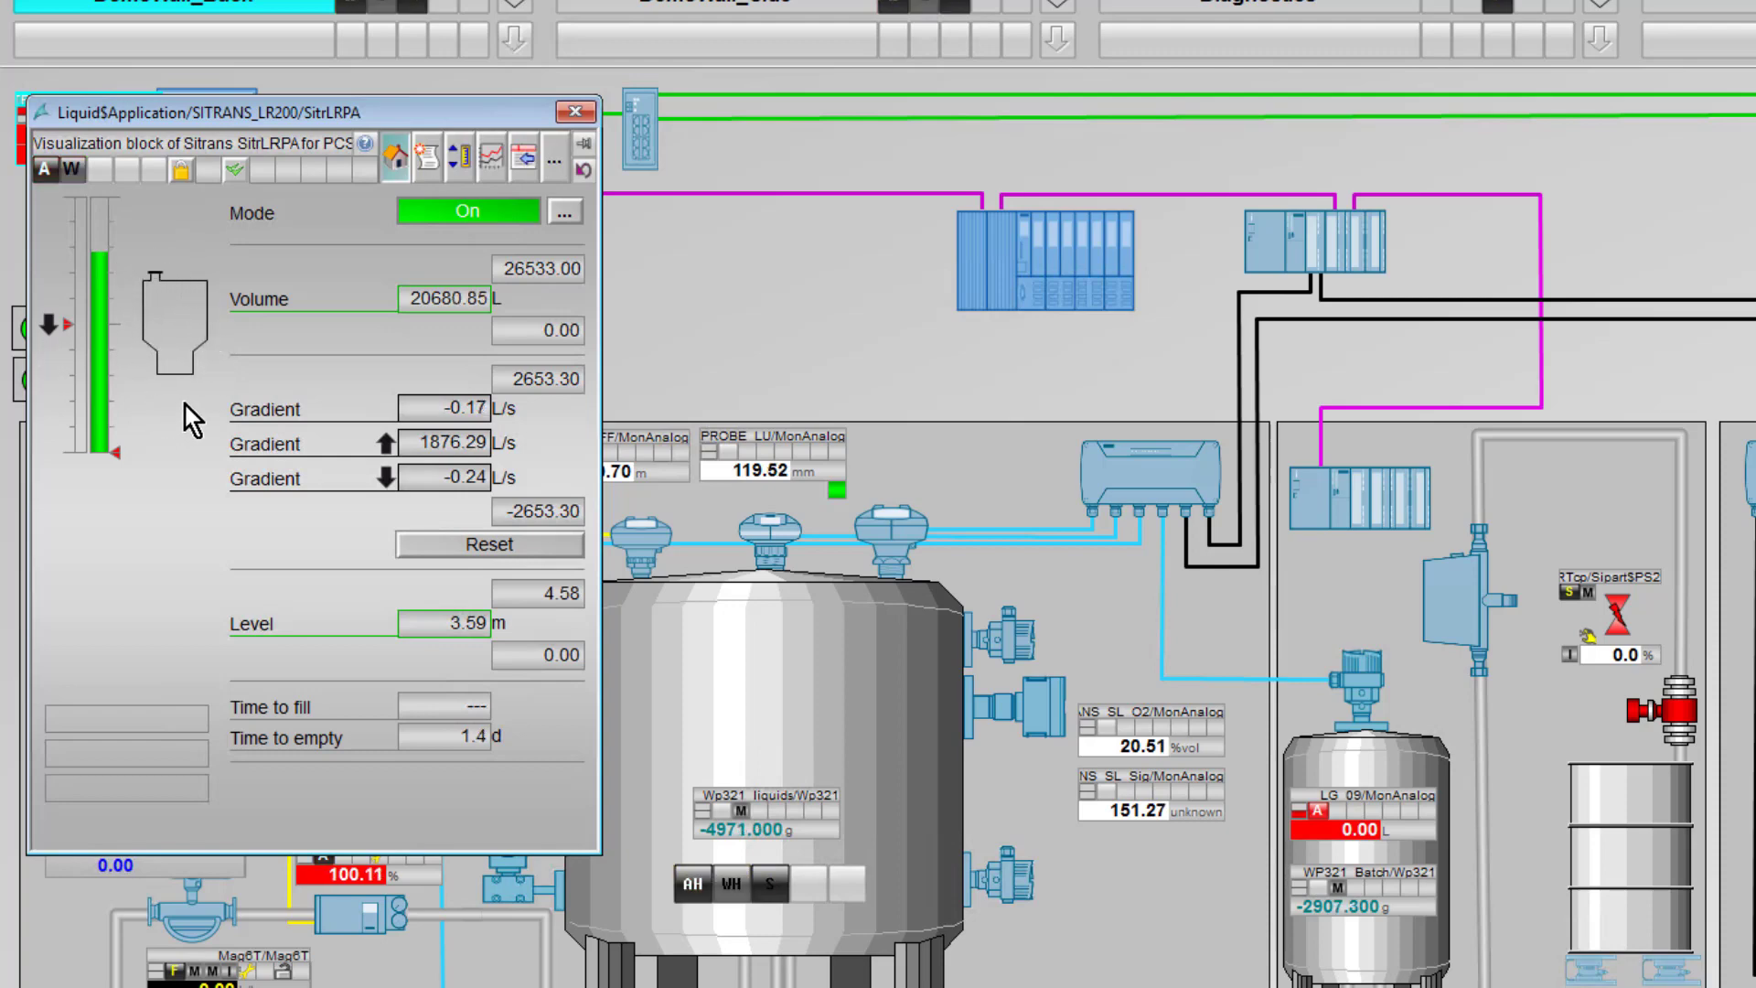
# Acknowledge the LR200 messages, read diagnostic values, then plot the volume, gradient and level trends.
pyautogui.click(232, 172)
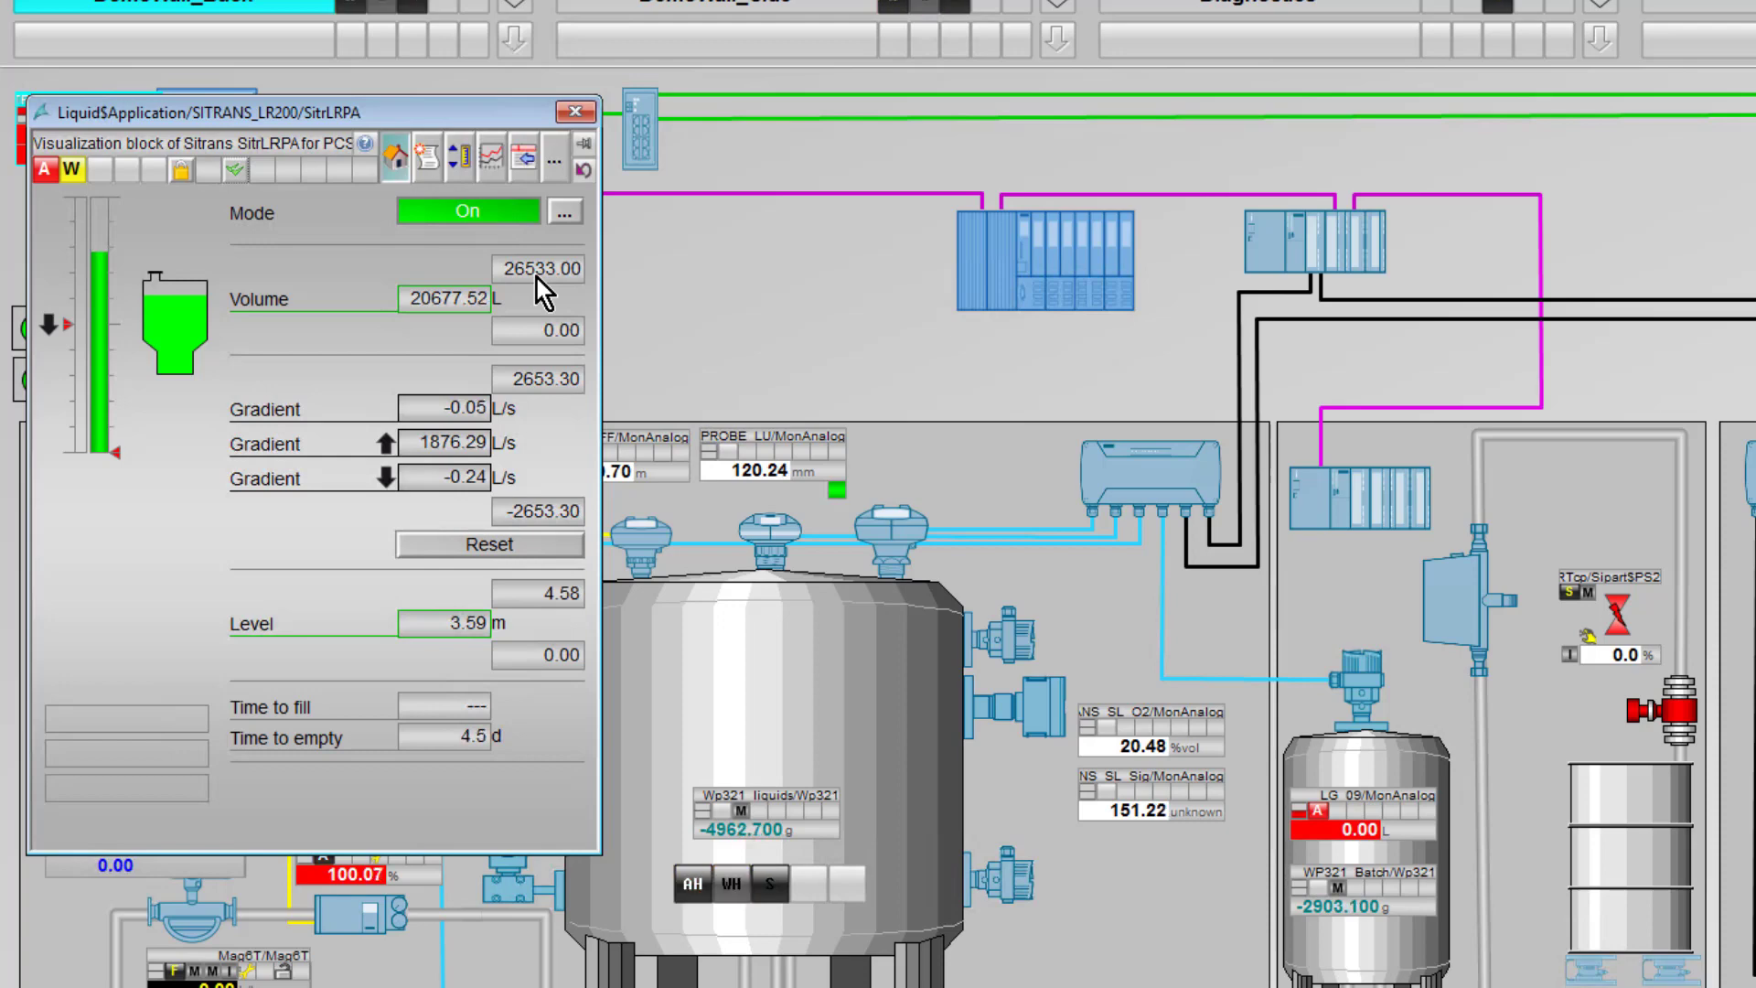
pyautogui.click(525, 158)
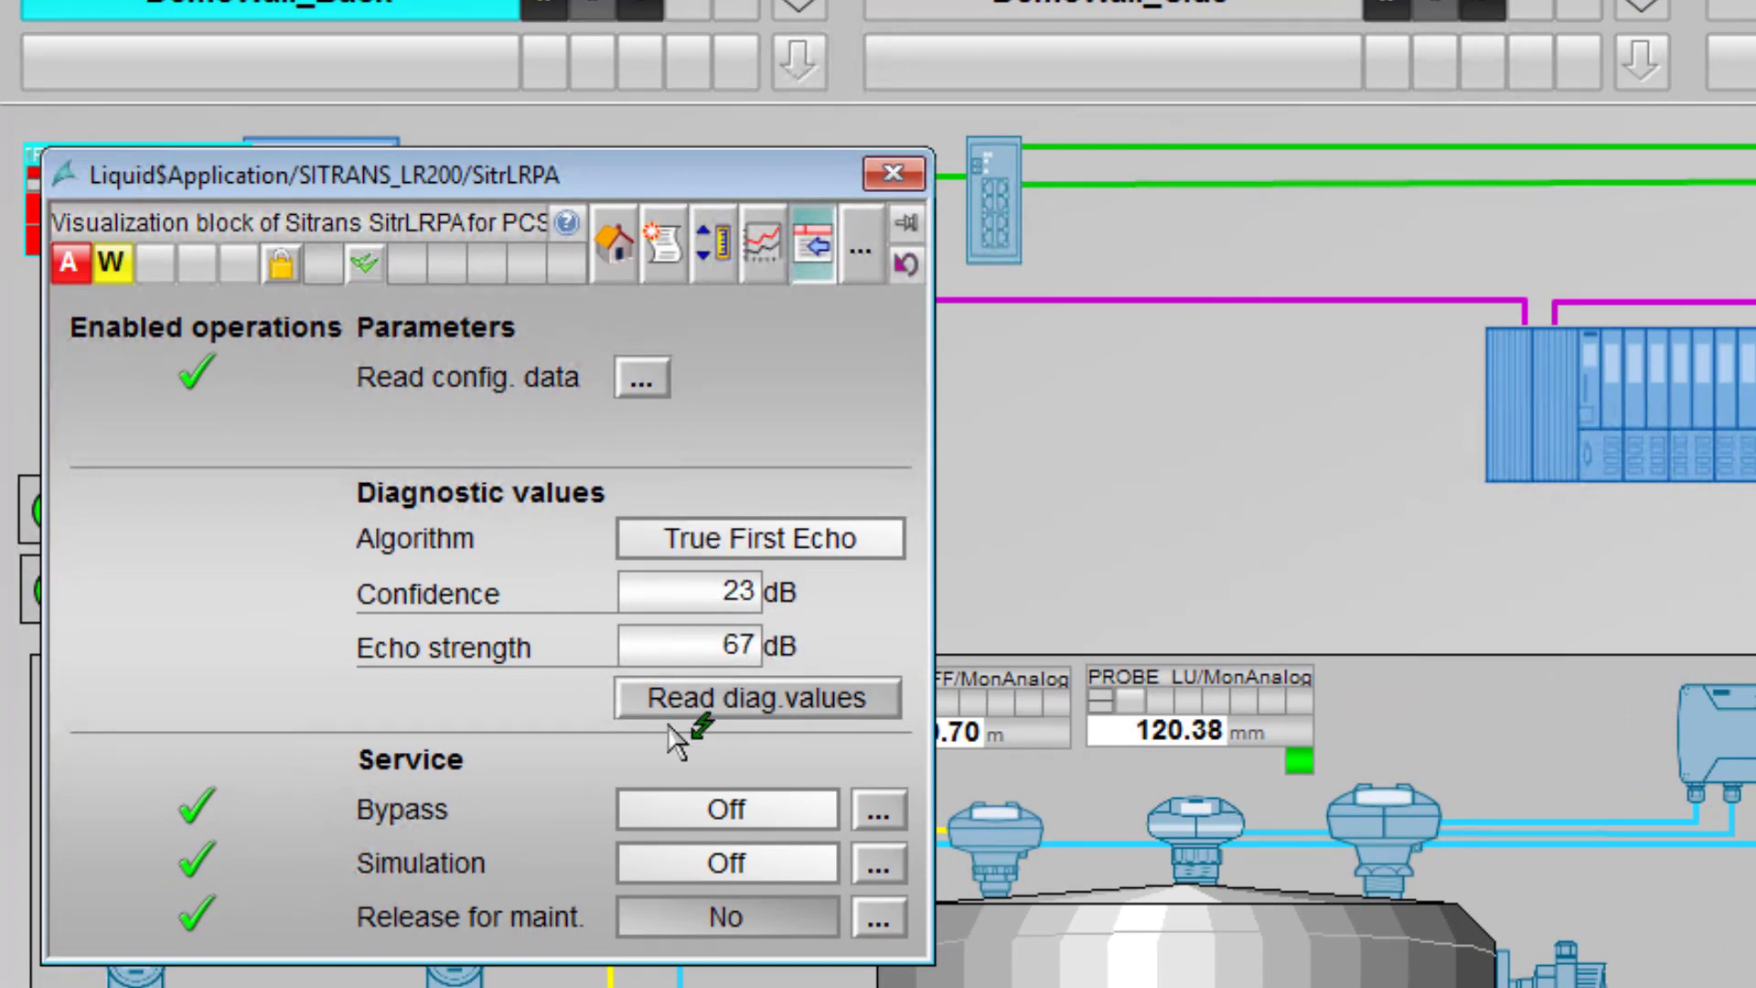
pyautogui.click(791, 701)
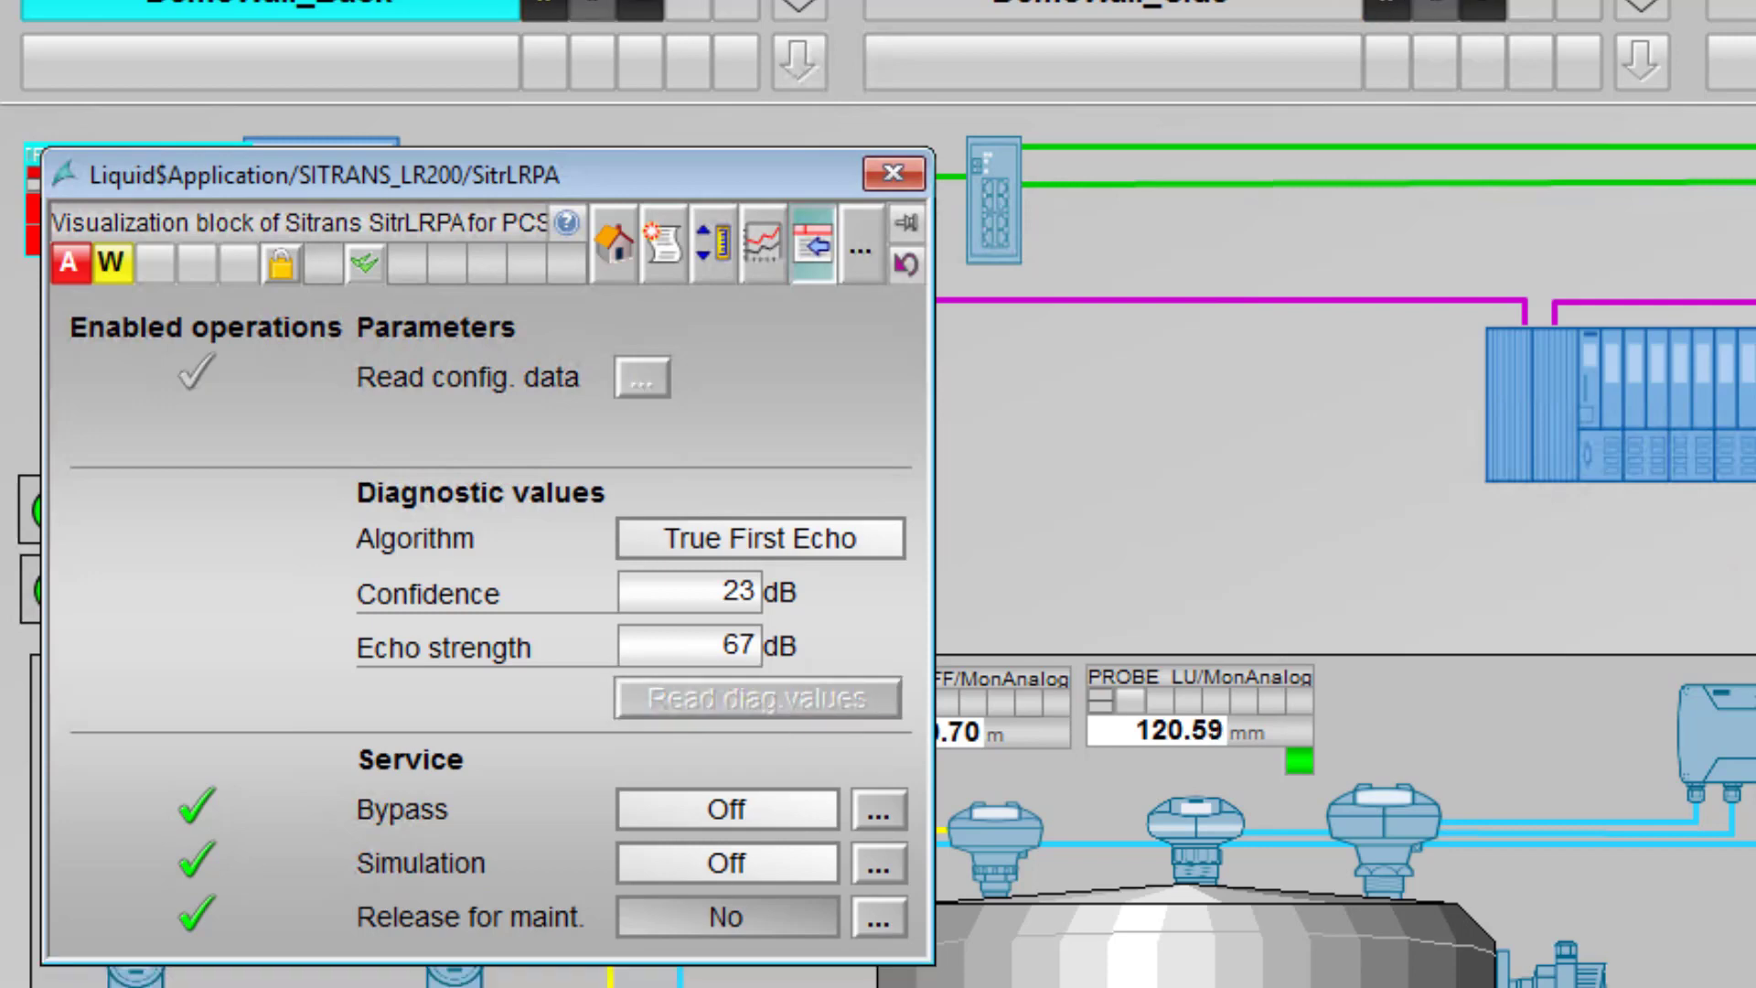
pyautogui.click(713, 242)
pyautogui.click(772, 269)
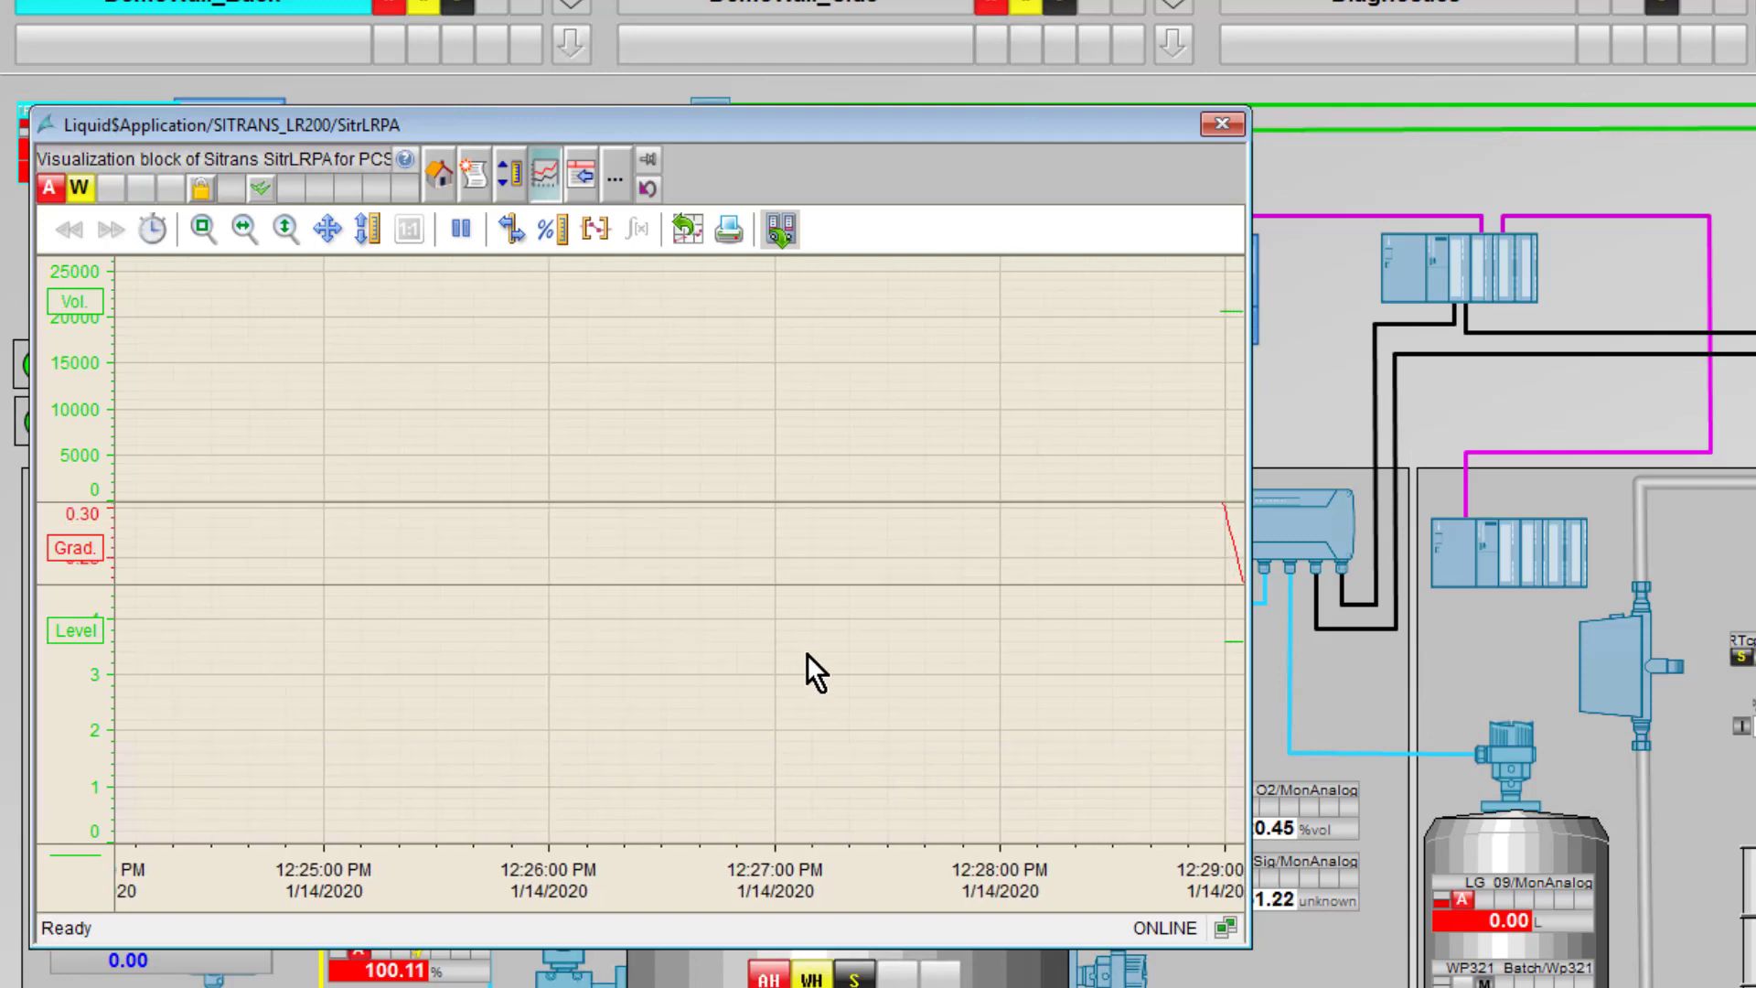
# Browse the faceplate's notes and overview views, then return to the standard view (20678.86 L, 3.59 m).
pyautogui.click(614, 176)
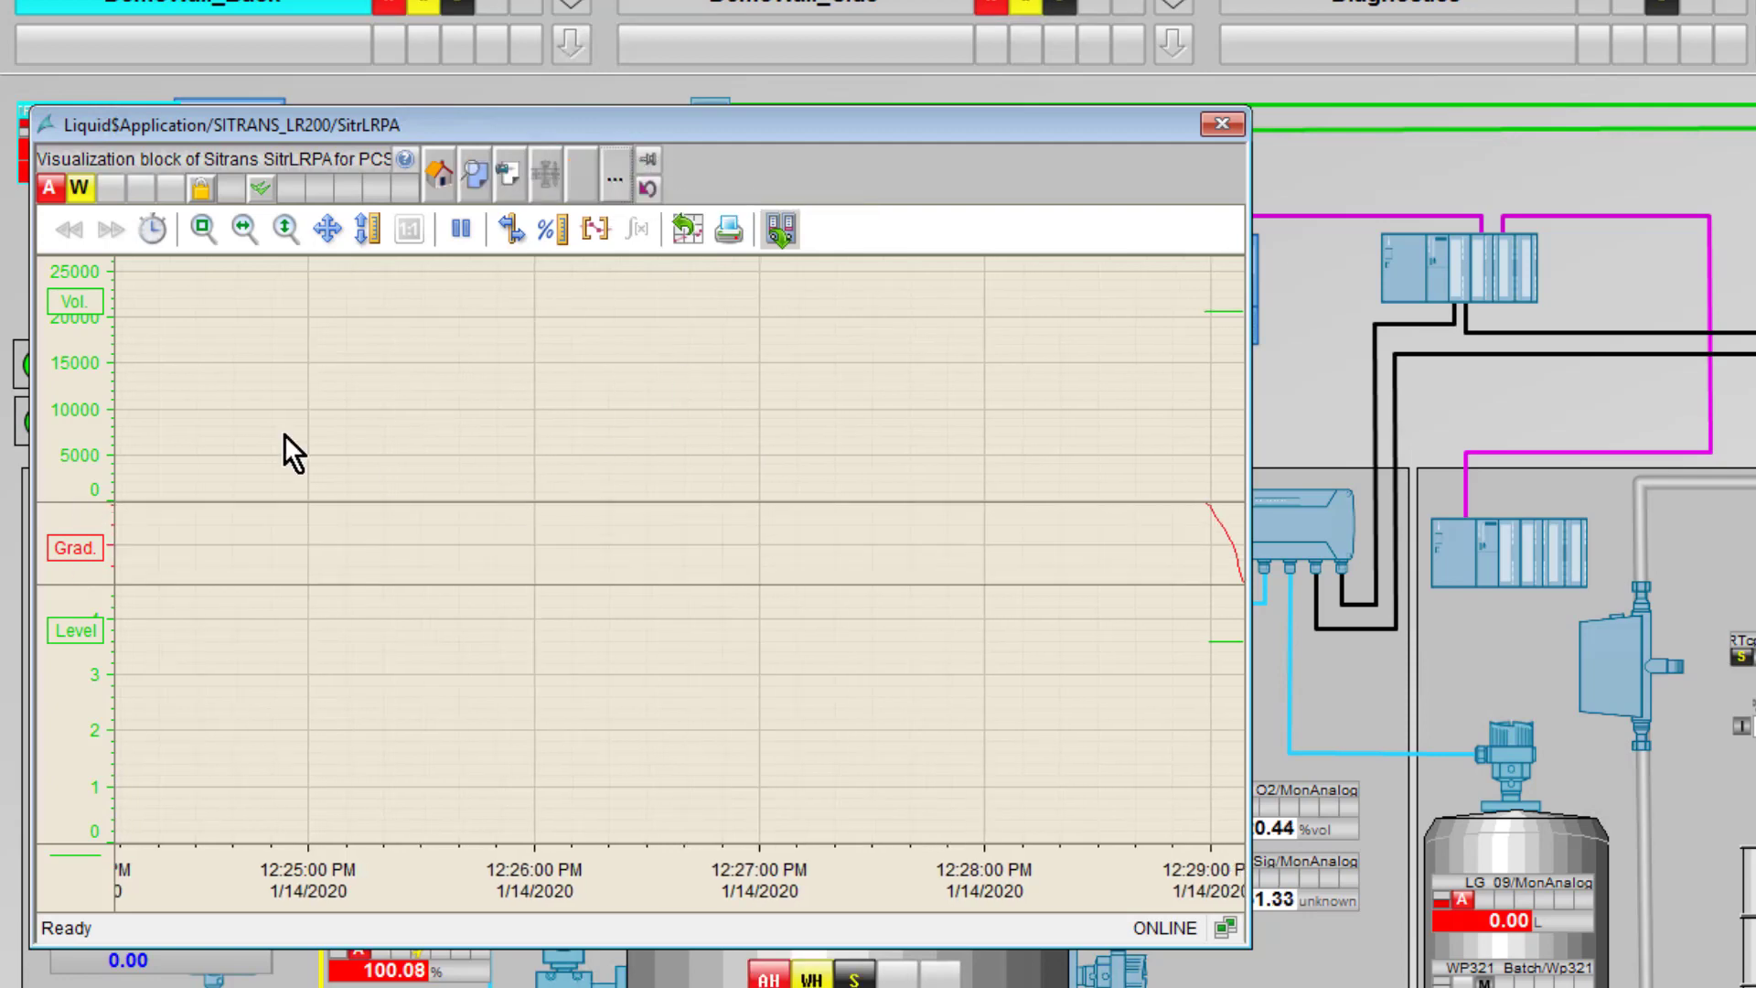
pyautogui.click(511, 183)
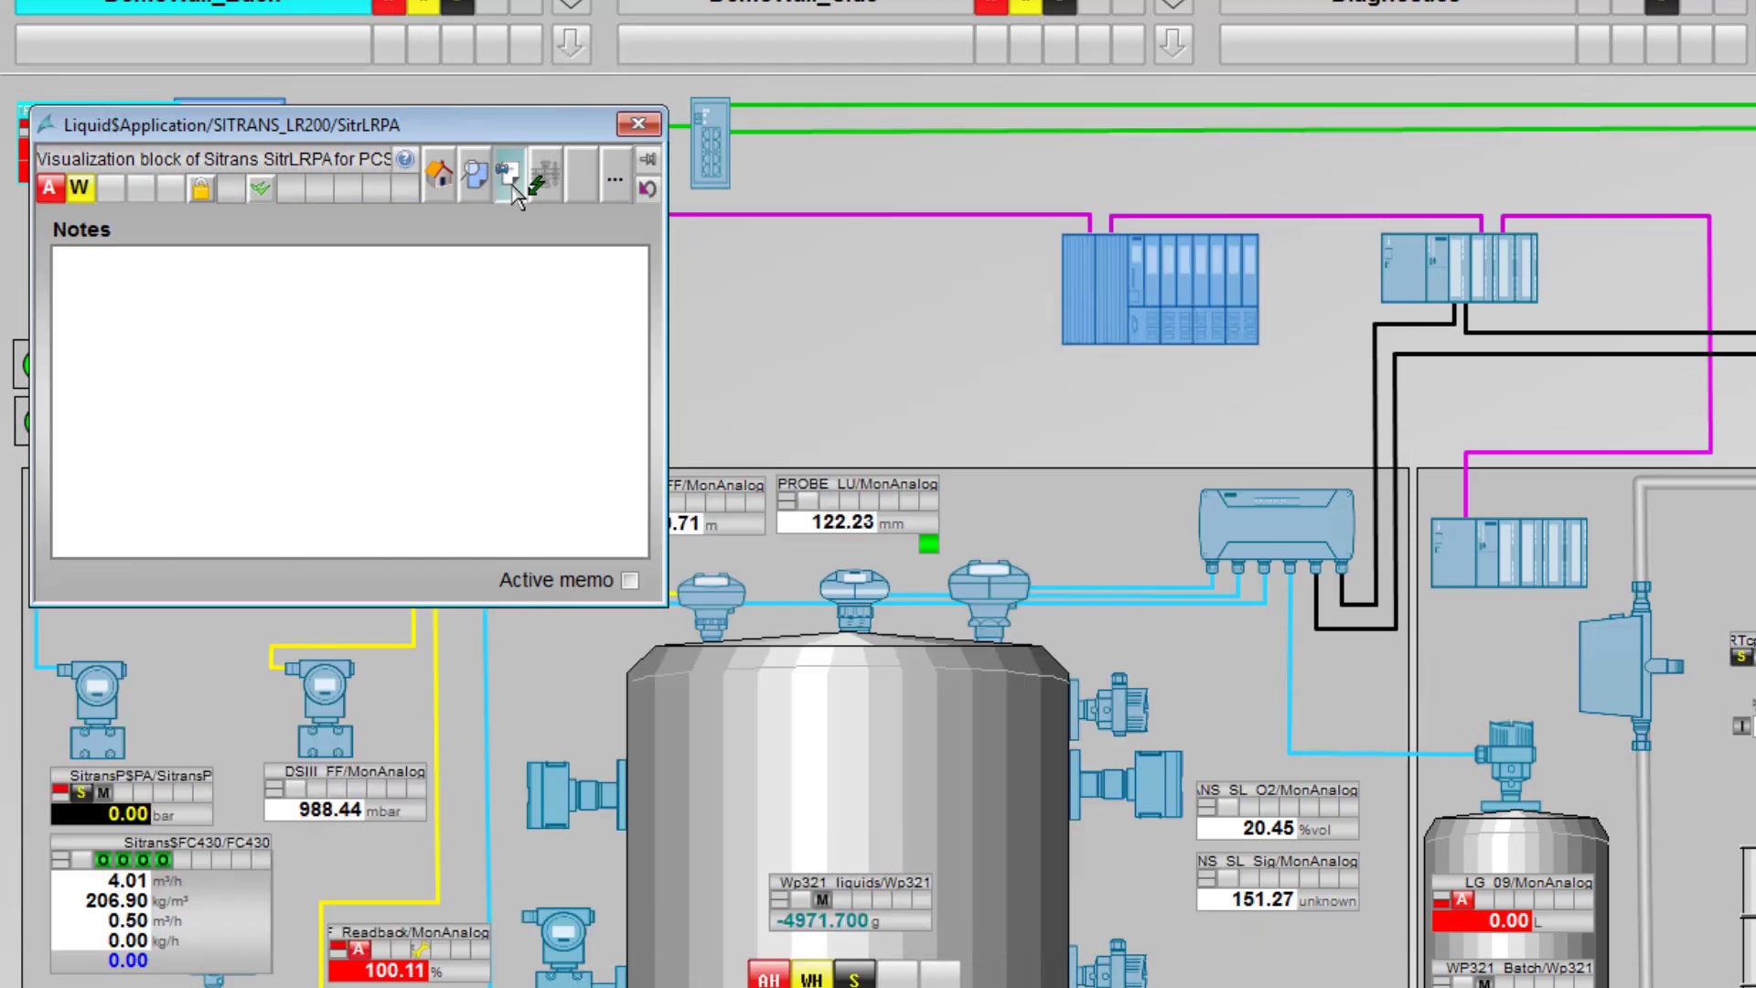
pyautogui.click(475, 174)
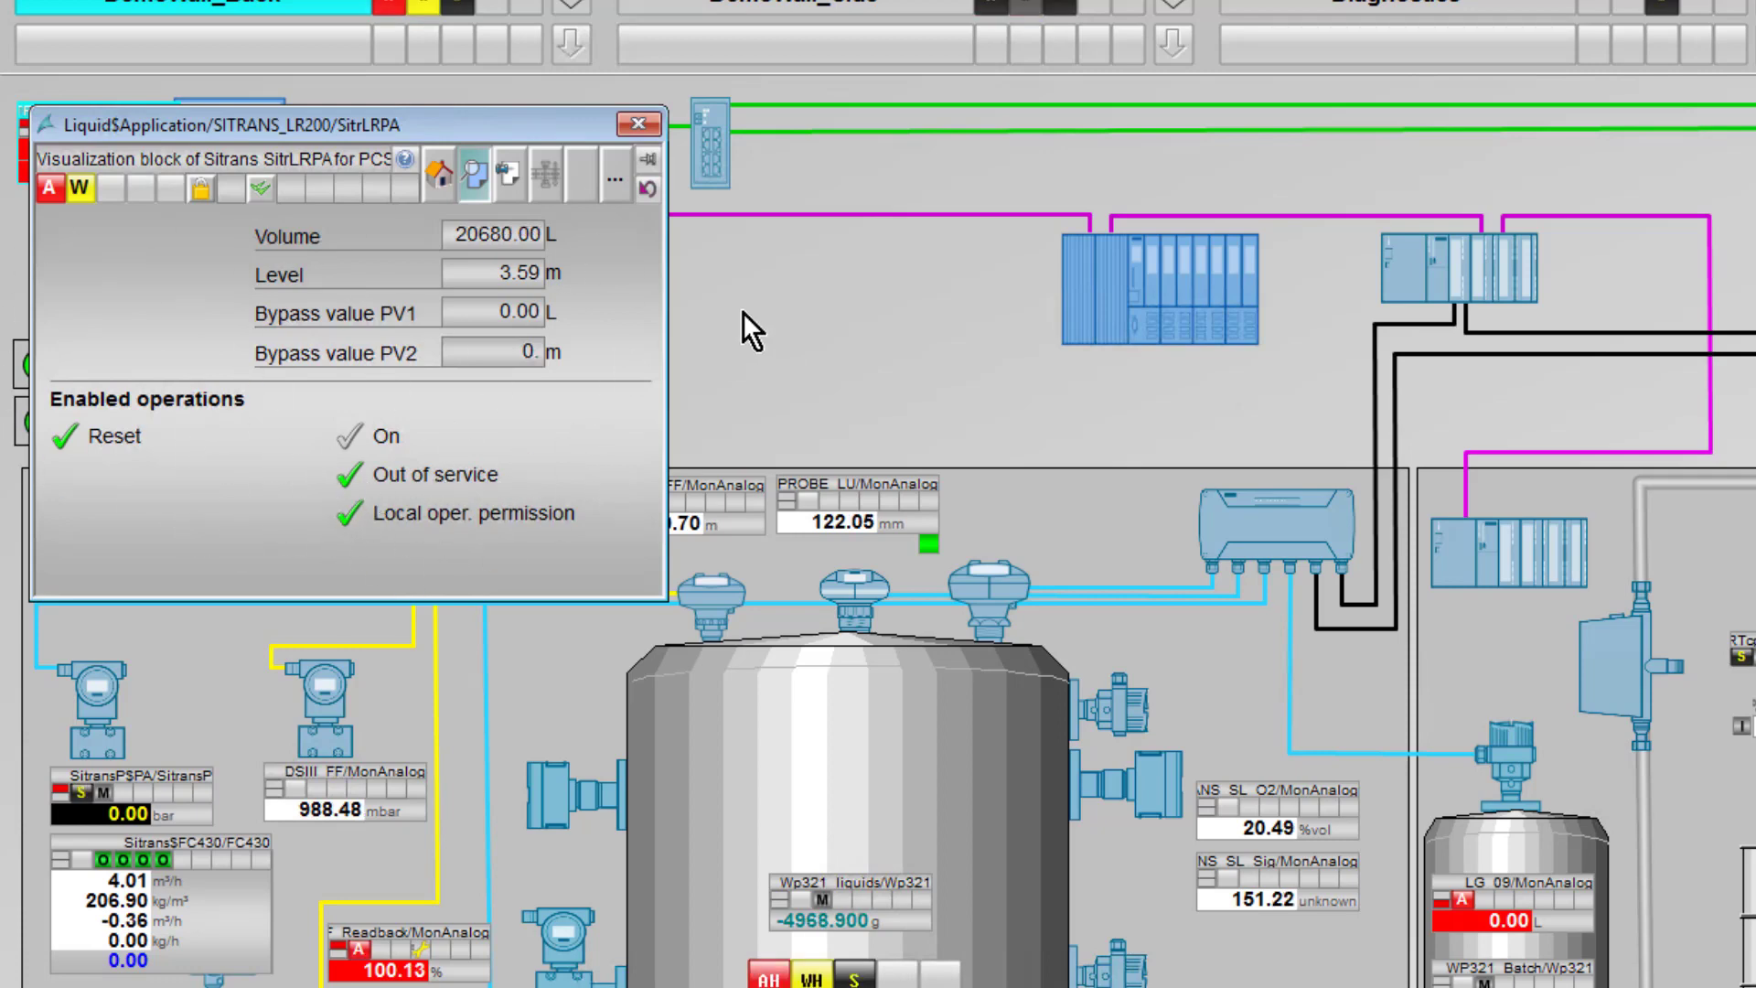
pyautogui.click(437, 181)
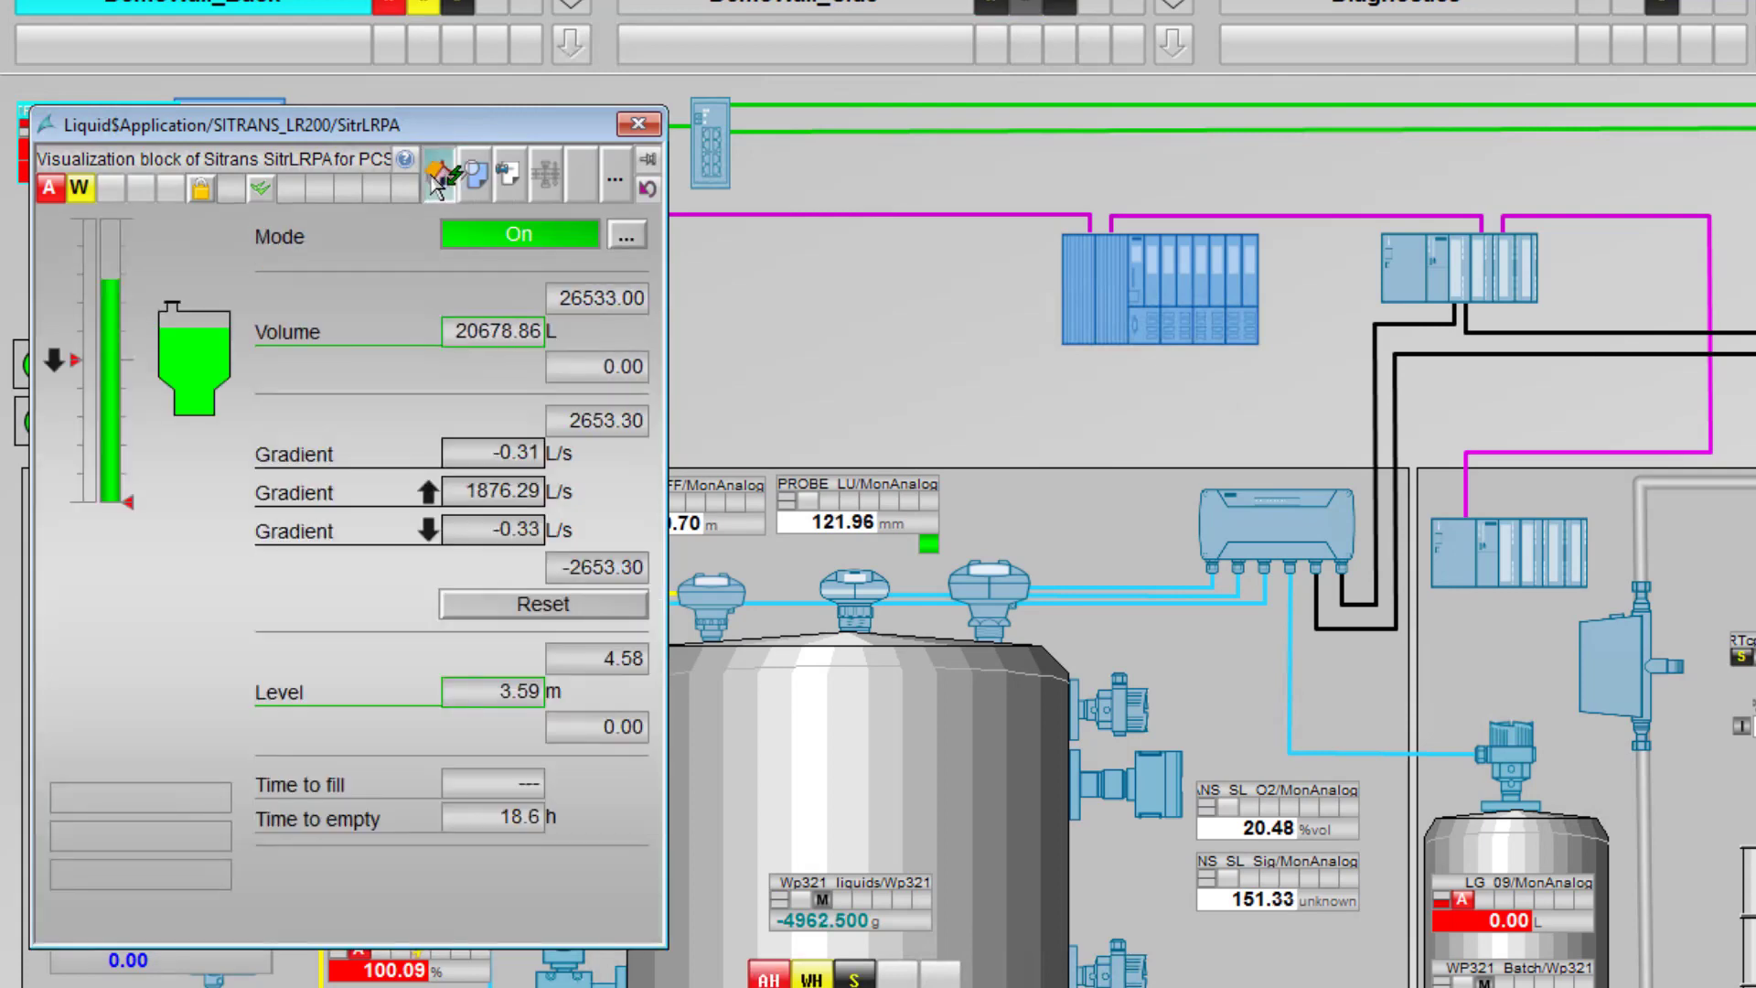